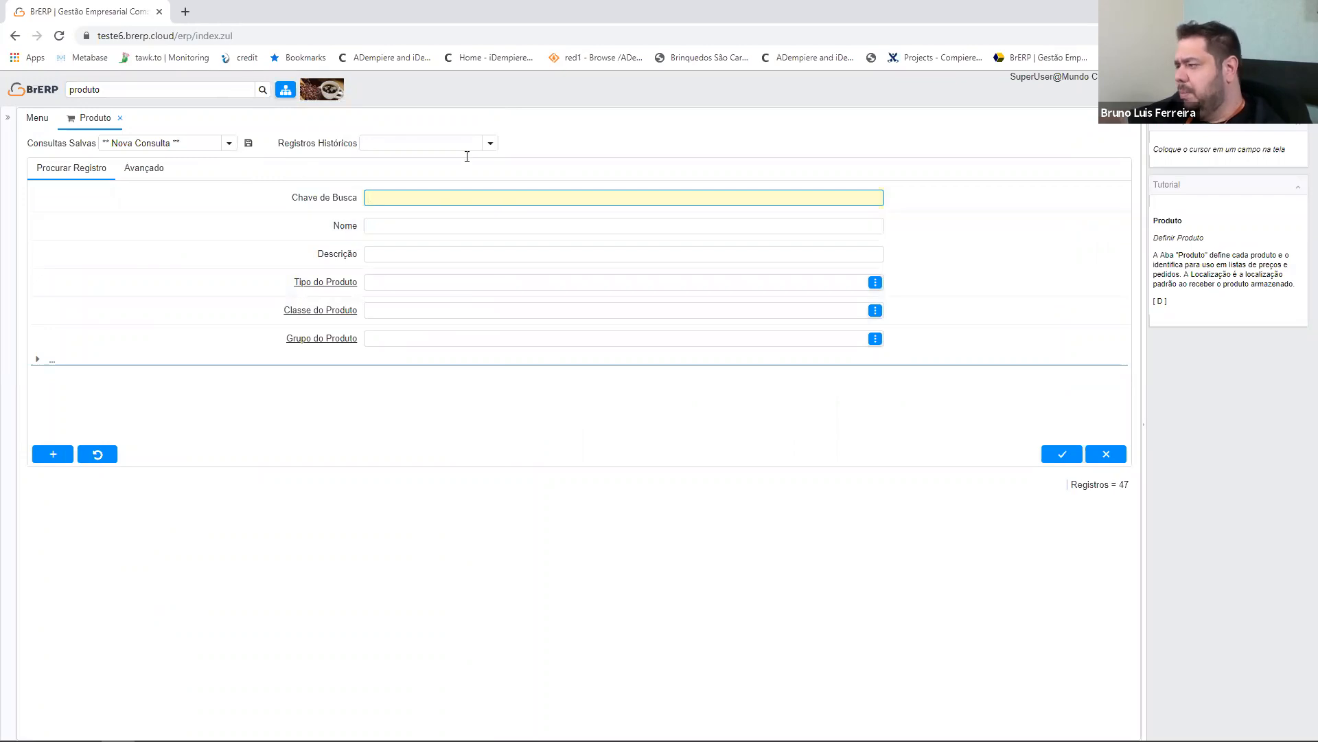
Run an advanced product search with Registros Históricos set to Dia
left_click(142, 172)
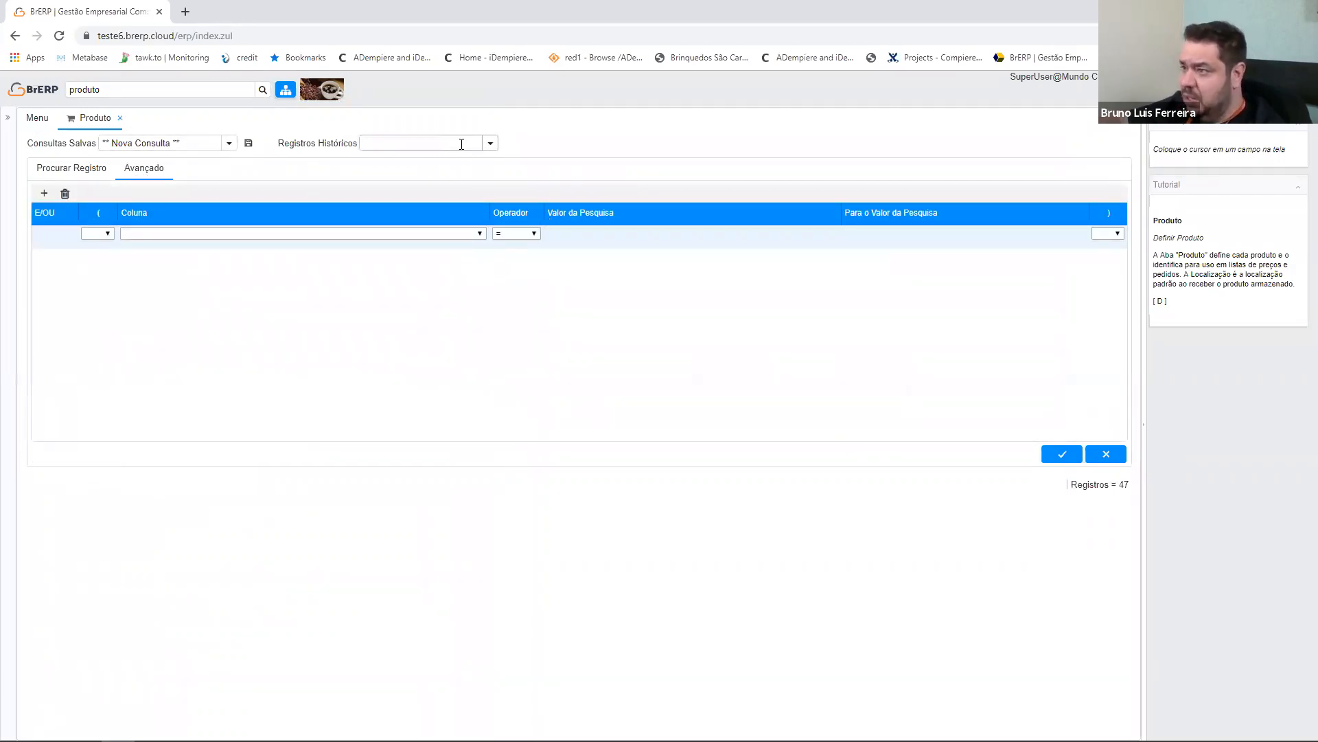
left_click(489, 144)
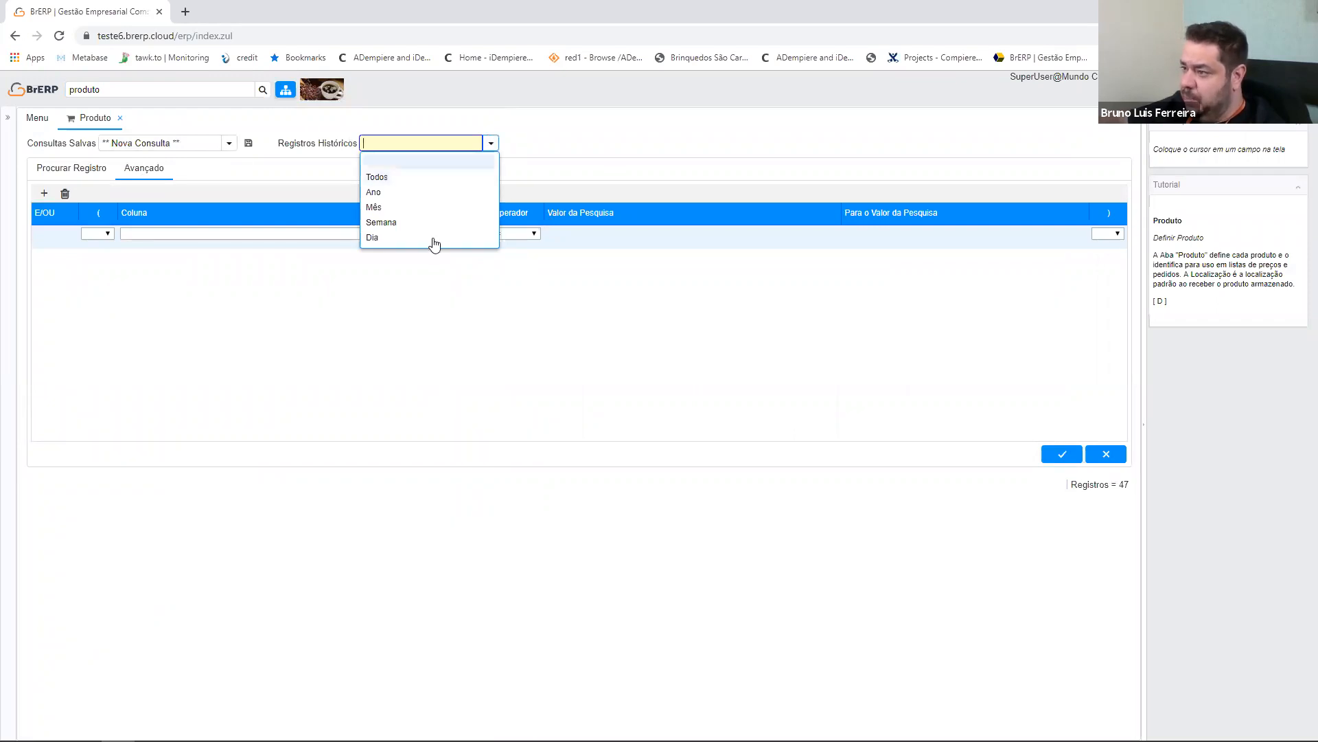
left_click(391, 240)
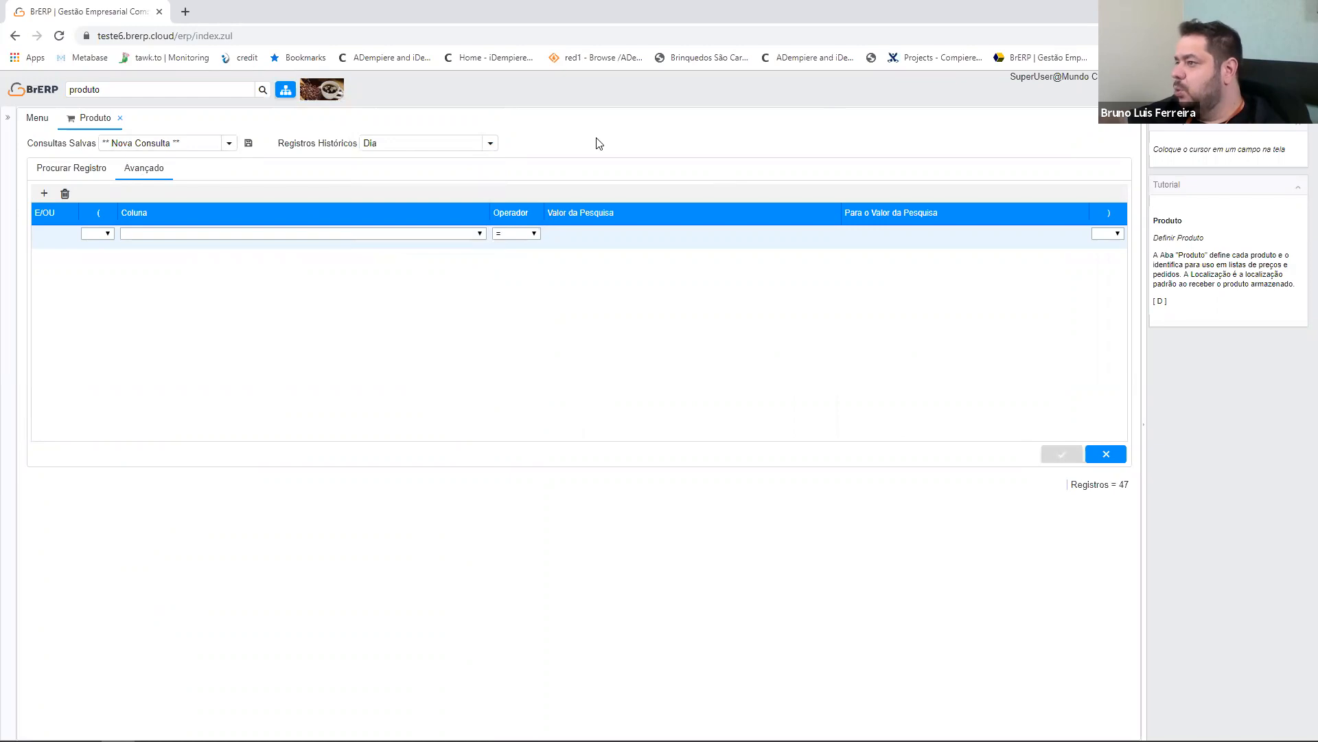
left_click(1062, 453)
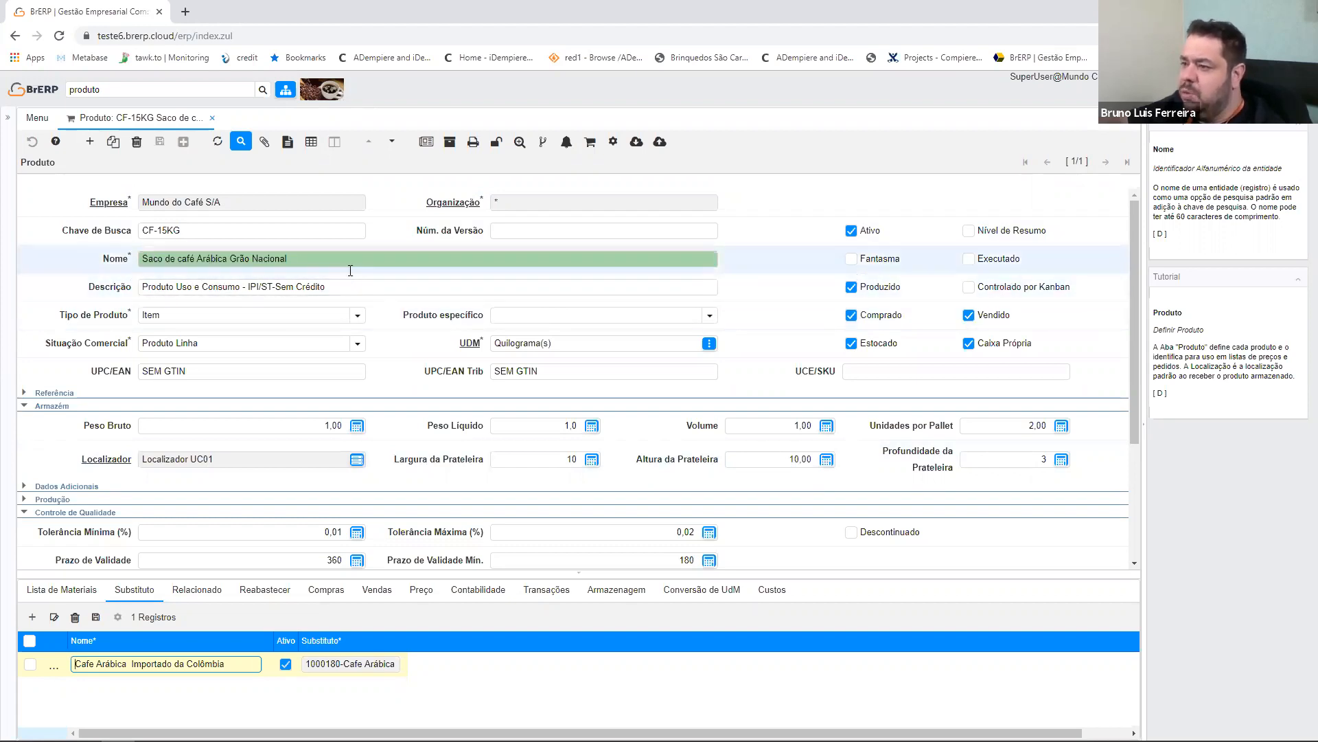
Copy the product's Nome, Saco de café Arábica Grão Nacional, into its Descrição and save the record
left_click(309, 255)
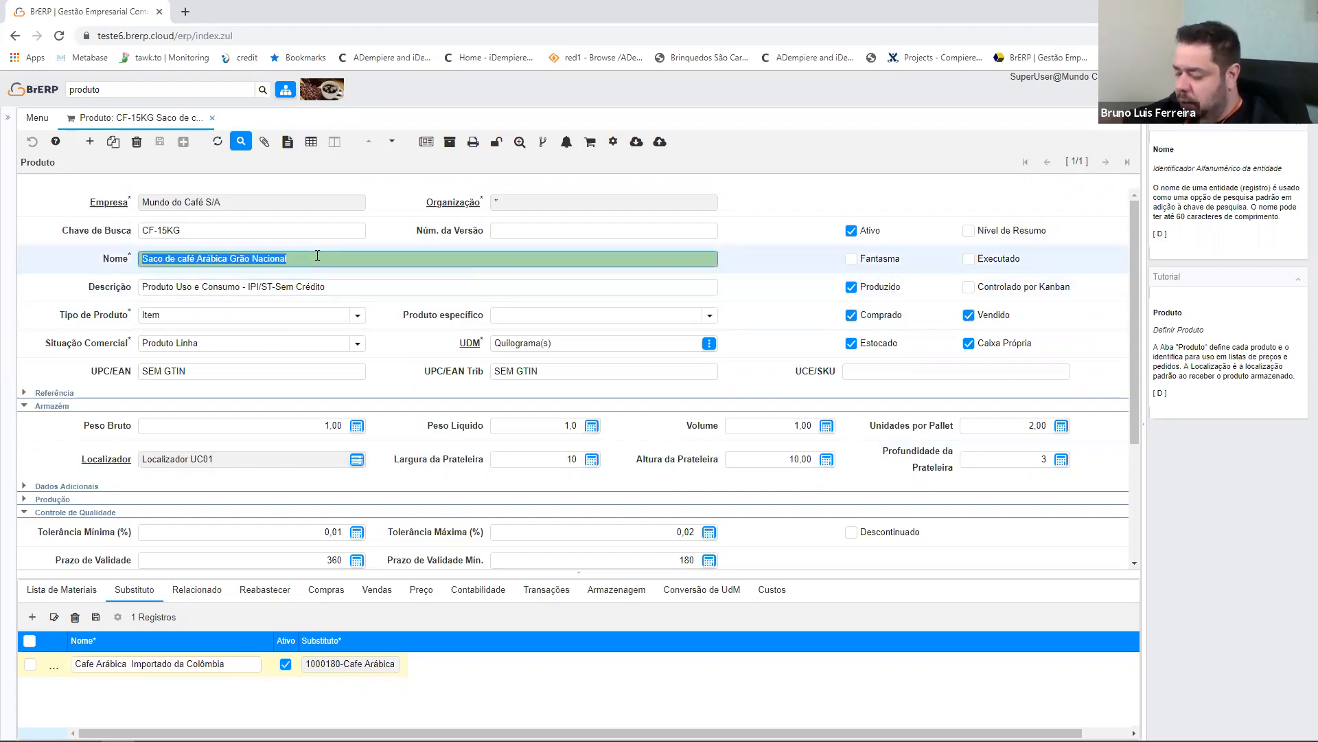
key("ctrl+c")
key("Tab")
key("ctrl+v")
key("Tab")
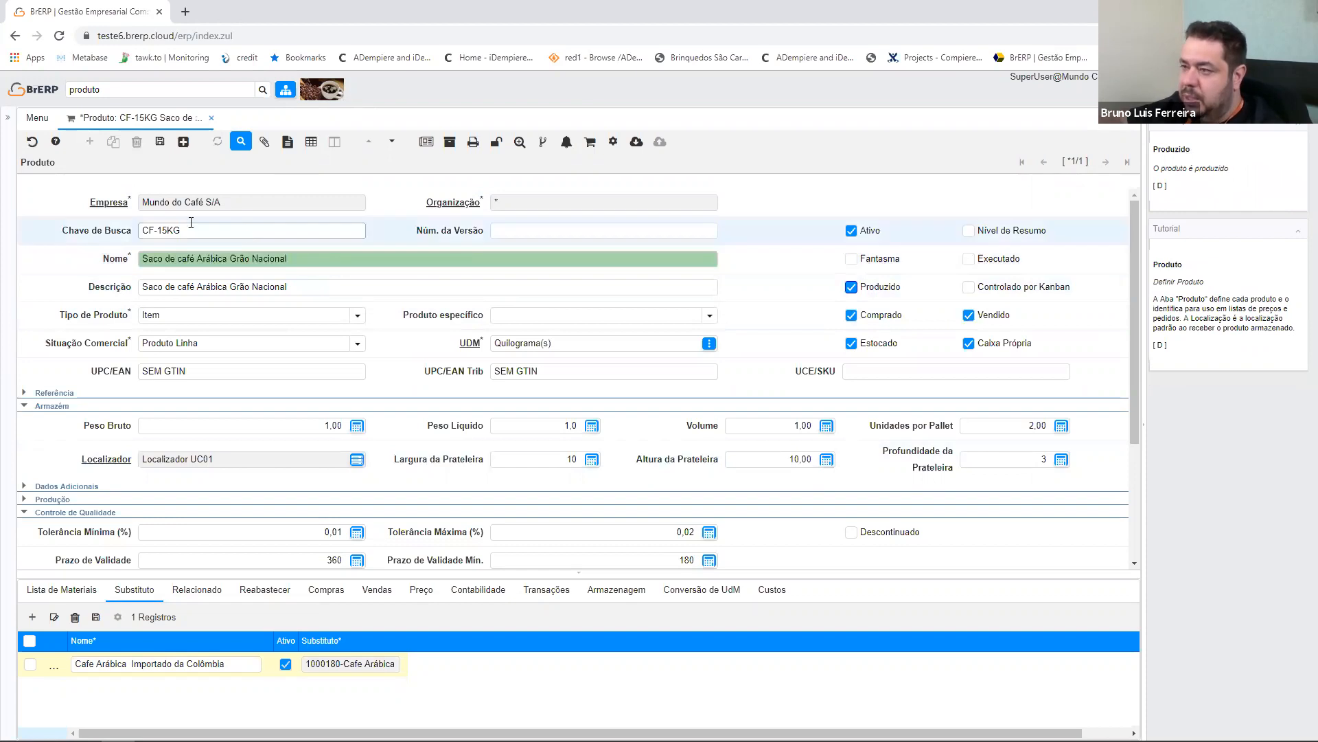
key("alt+s")
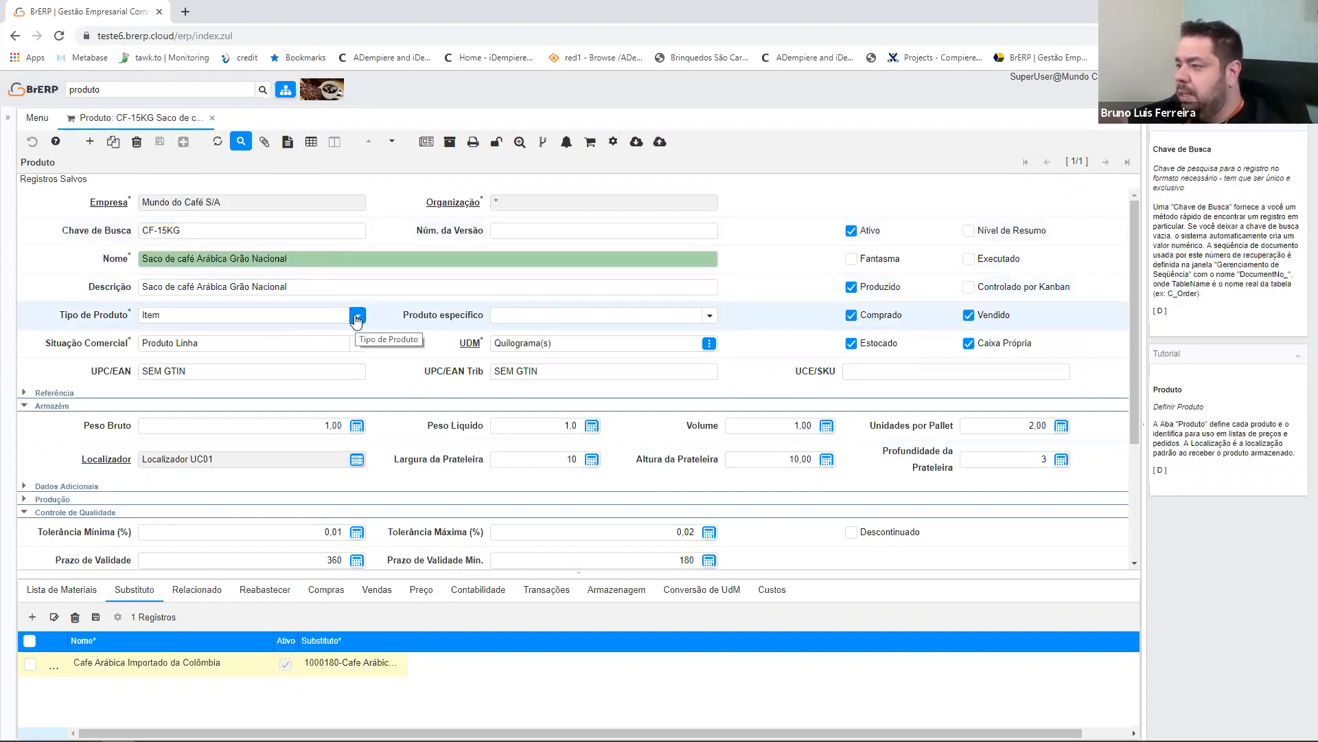
Switch Tipo de Produto to Serviços and Ativo to compare the form fields, and restore it to Item
left_click(356, 316)
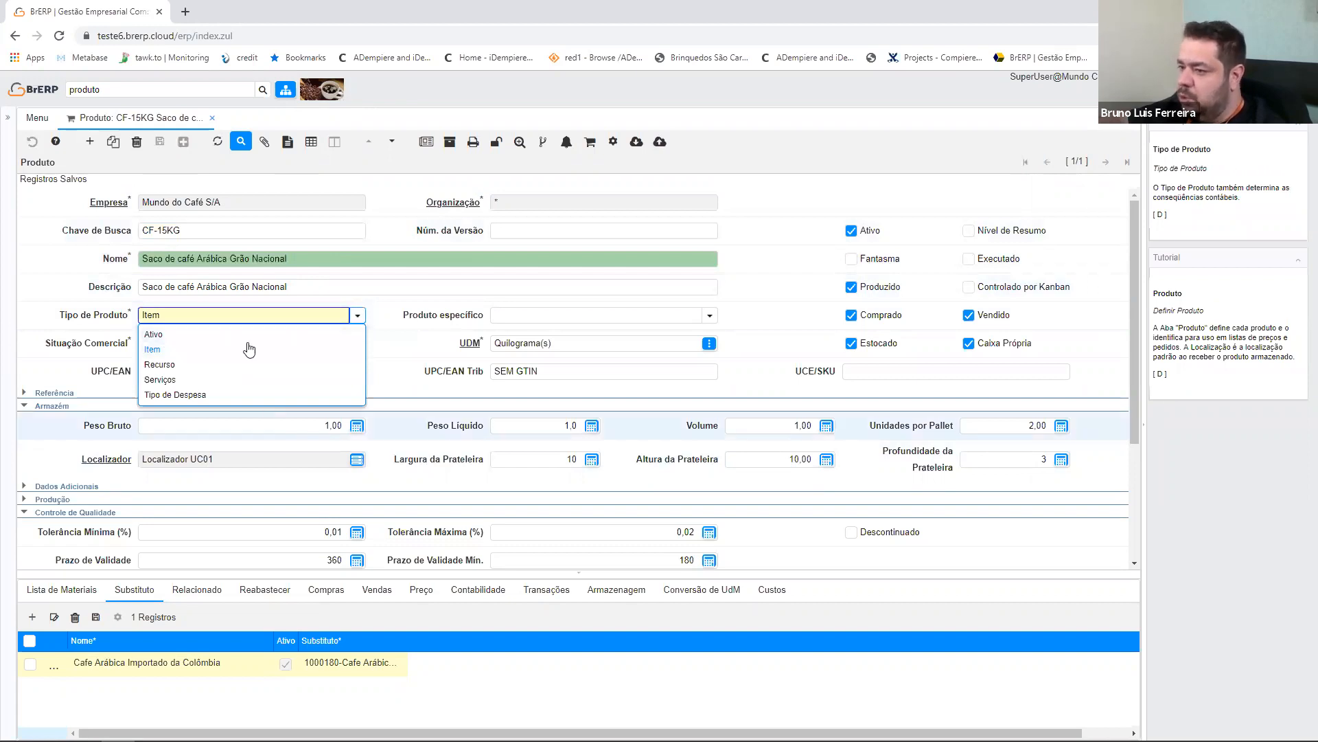
left_click(165, 379)
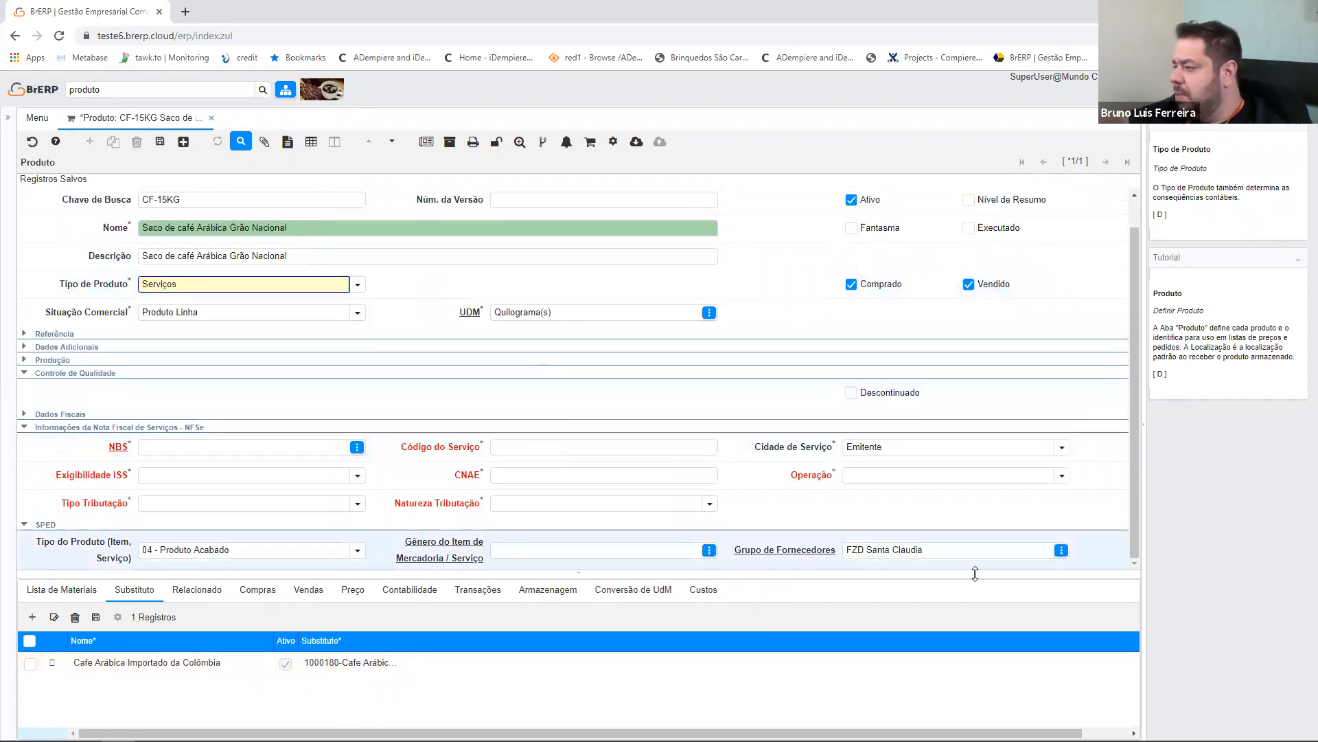
scroll(490, 510, "up", 1)
left_click(357, 314)
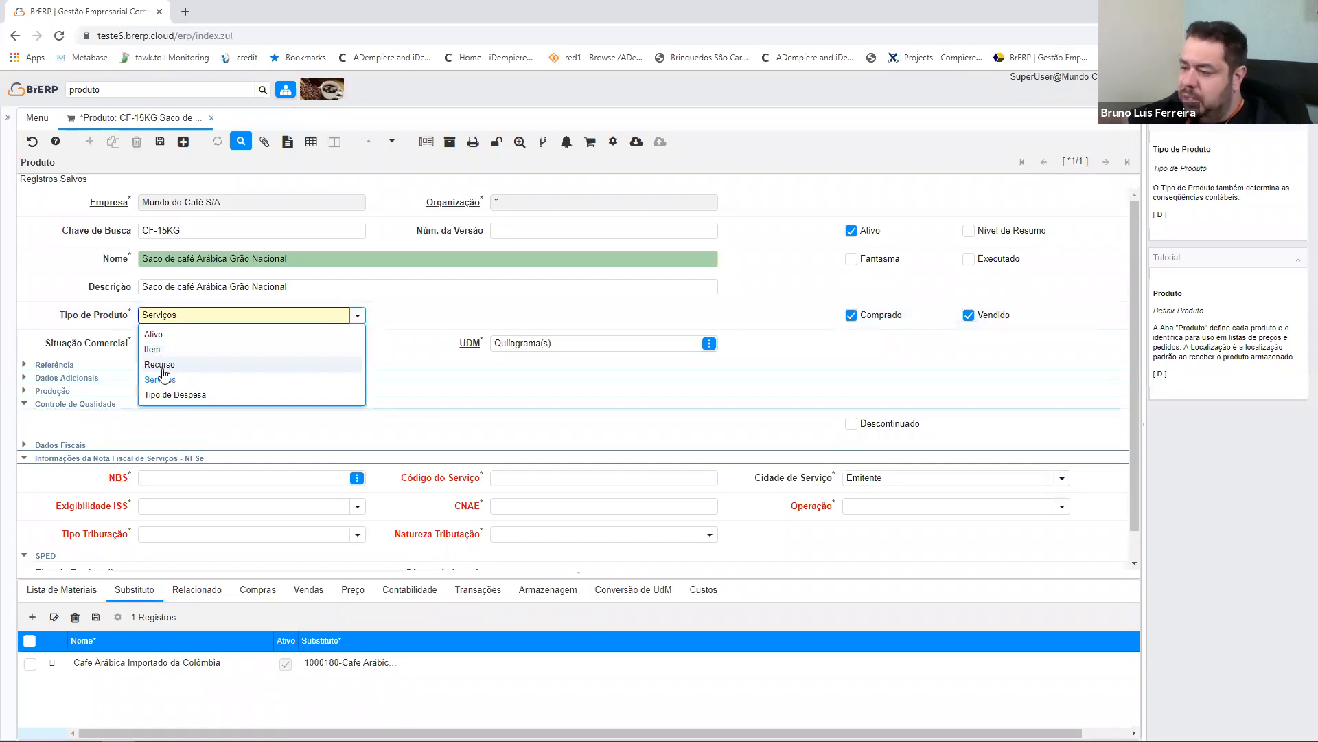
left_click(152, 334)
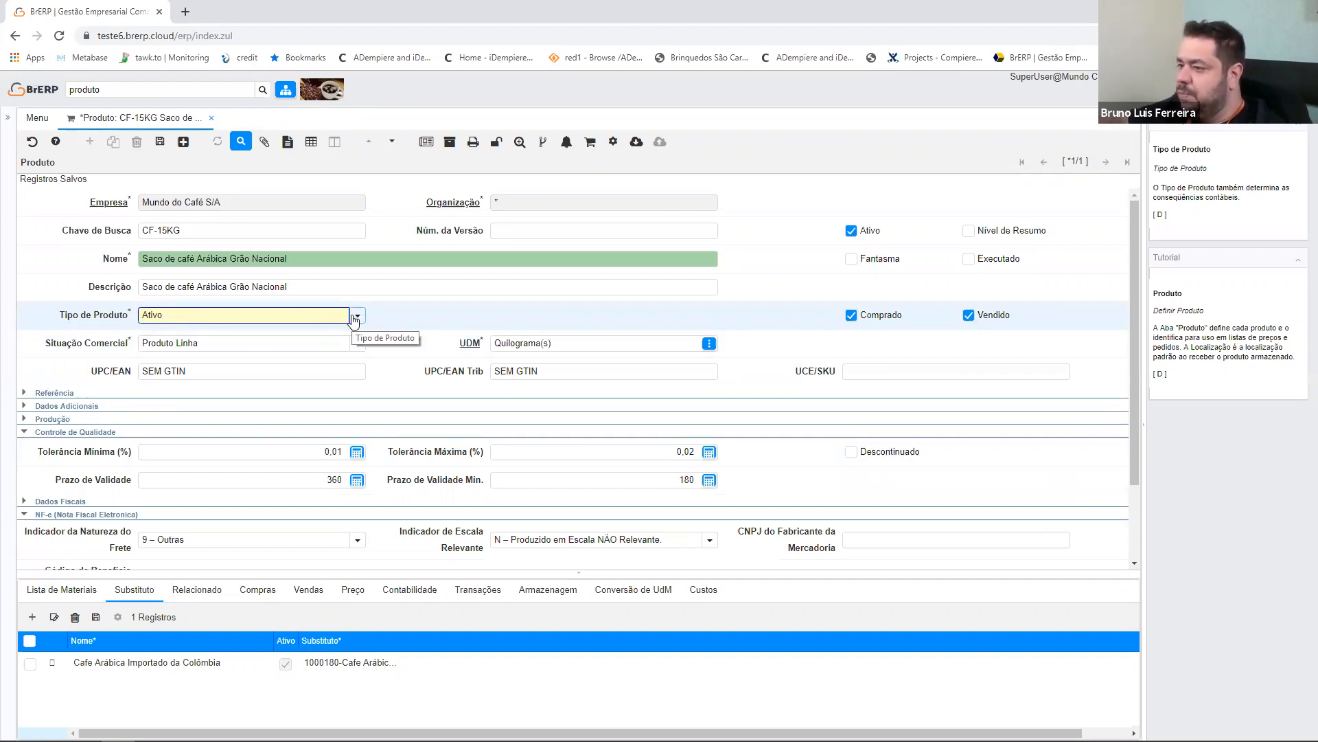
left_click(356, 316)
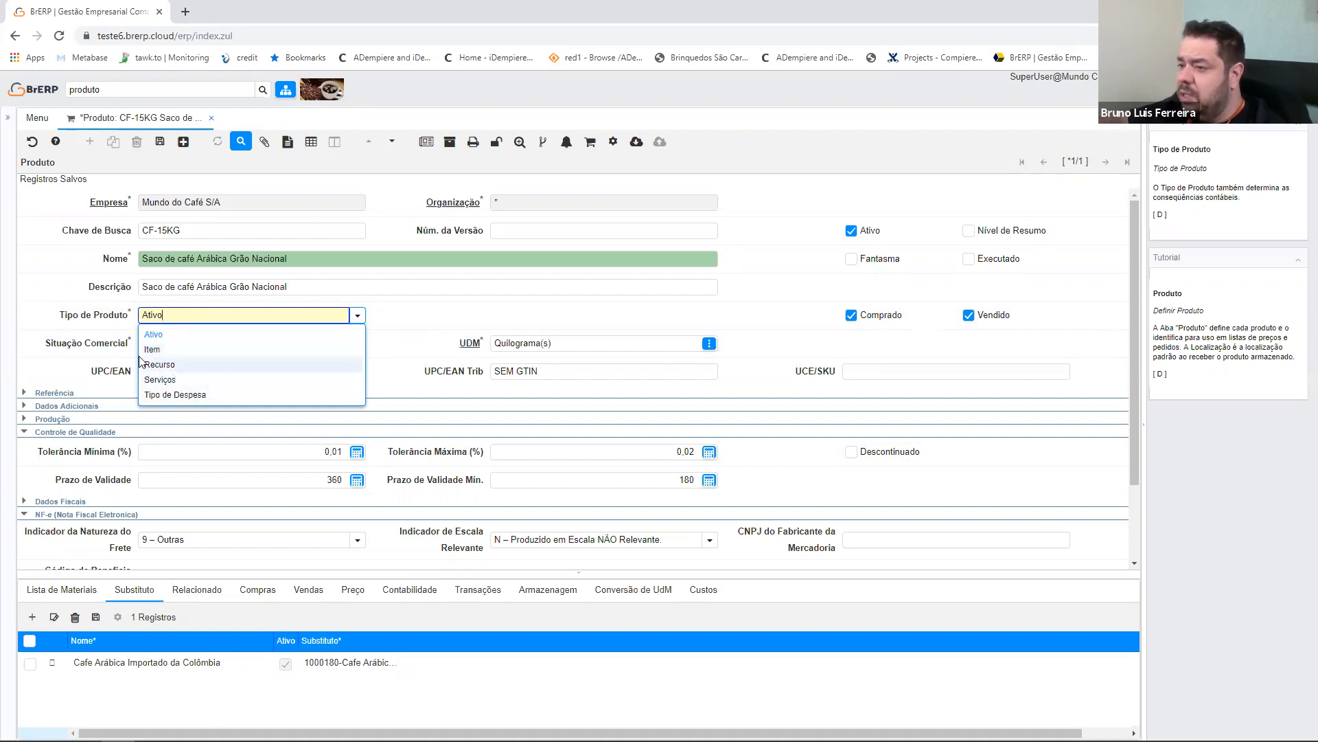
left_click(197, 350)
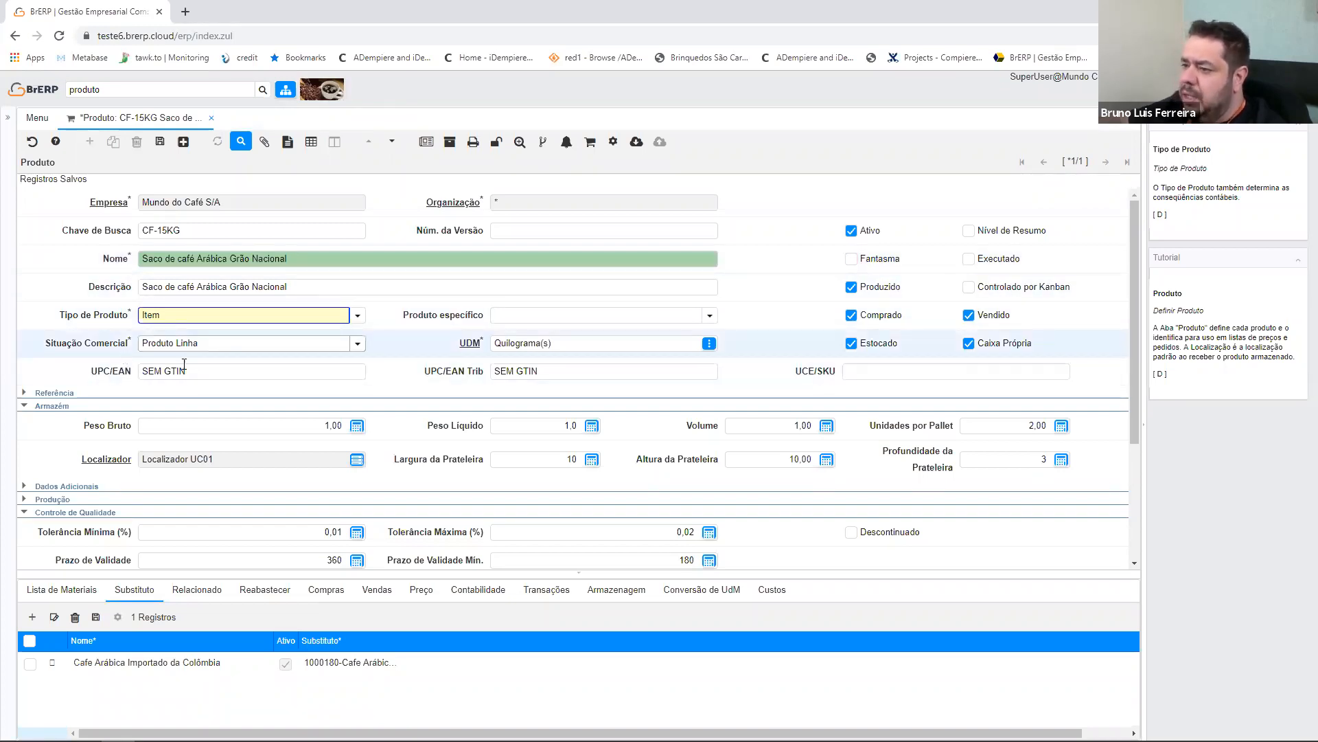
Try the Situação Comercial values Produto Descontinuado and Produto Sazonal, and set it back to Produto Linha
left_click(360, 346)
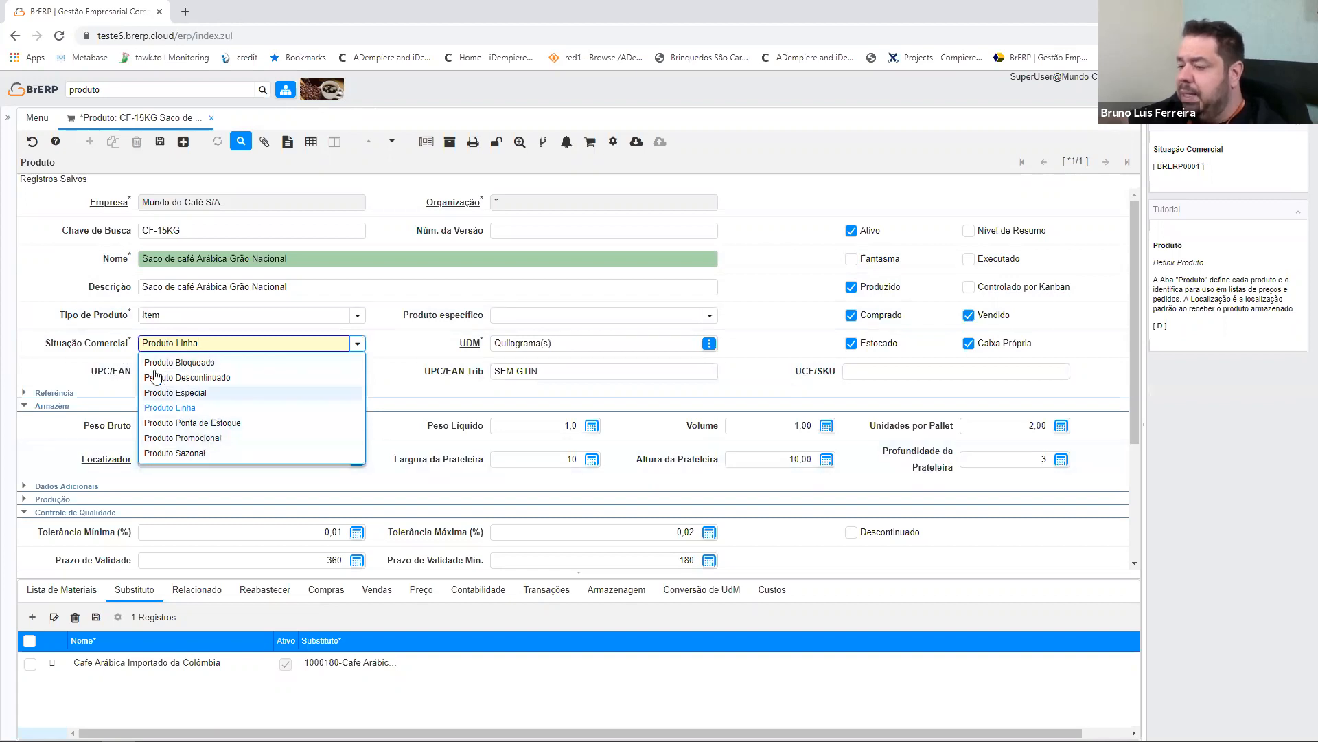
left_click(180, 378)
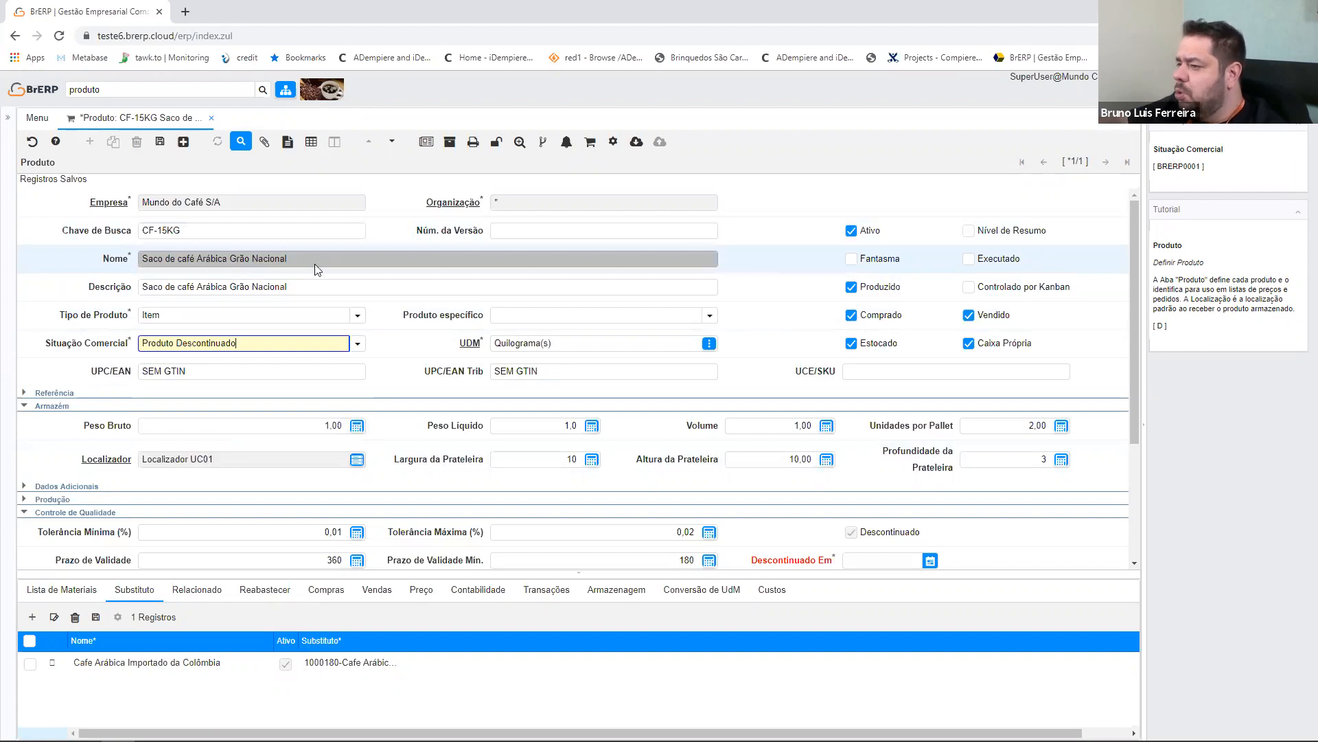
left_click(357, 343)
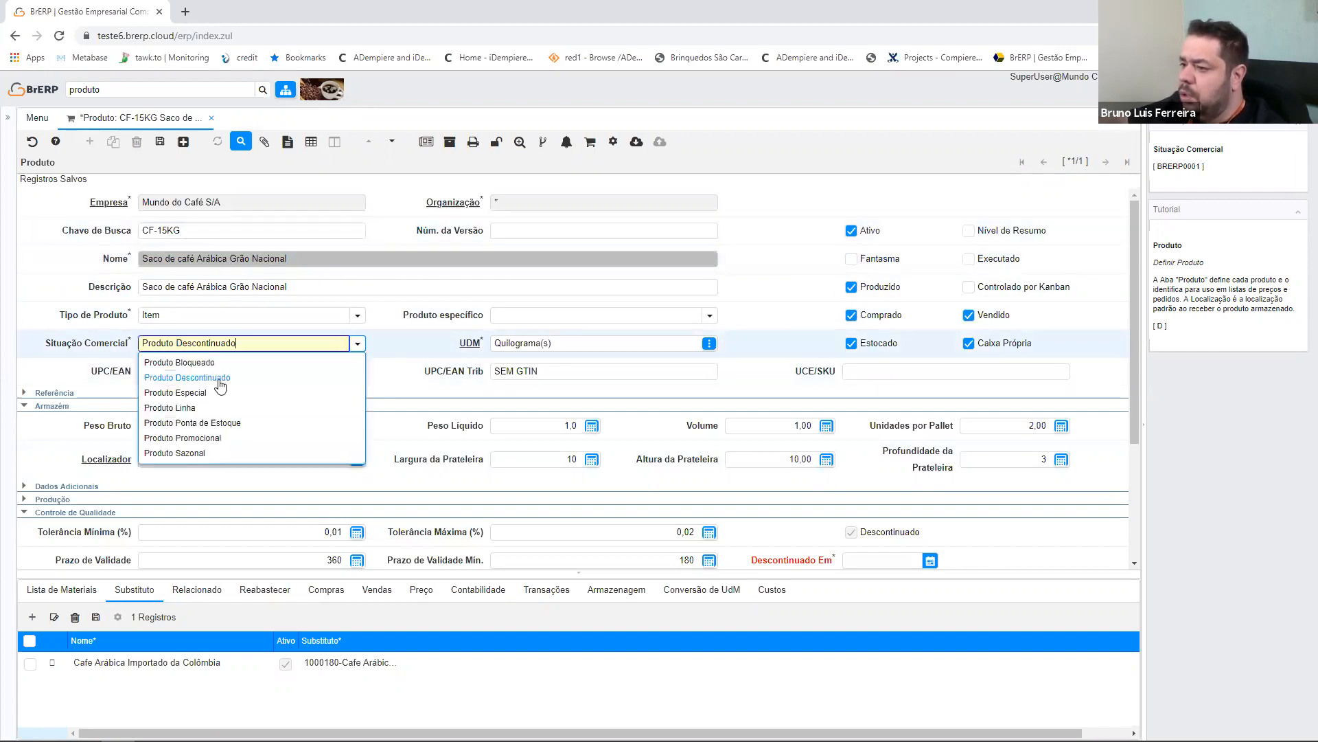
left_click(173, 455)
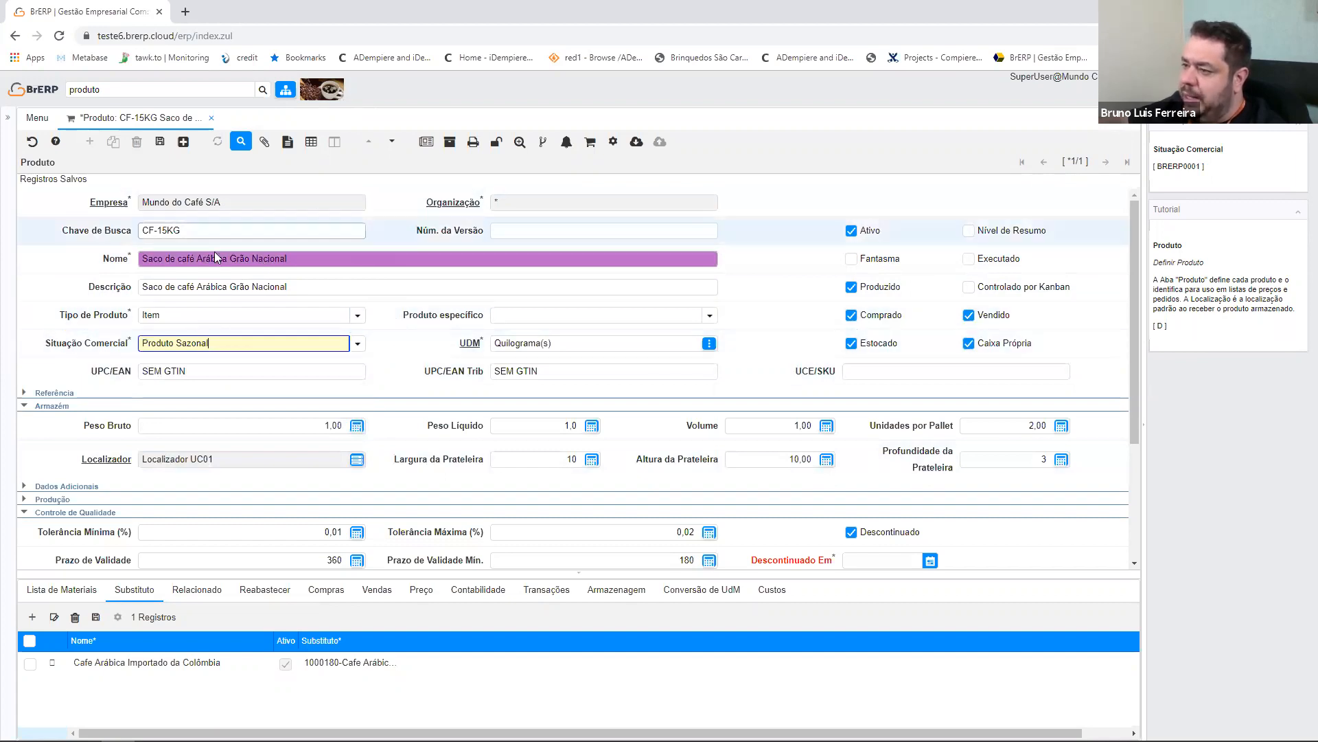
left_click(357, 343)
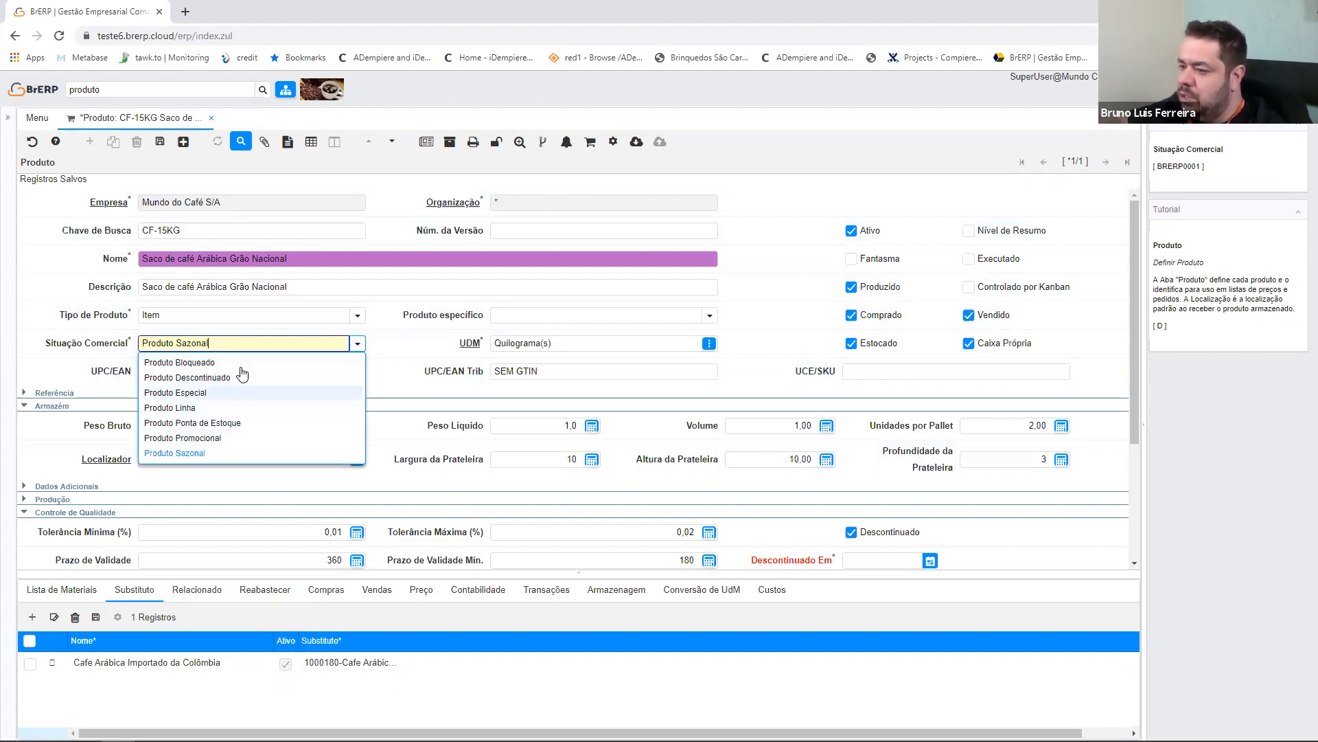
left_click(199, 408)
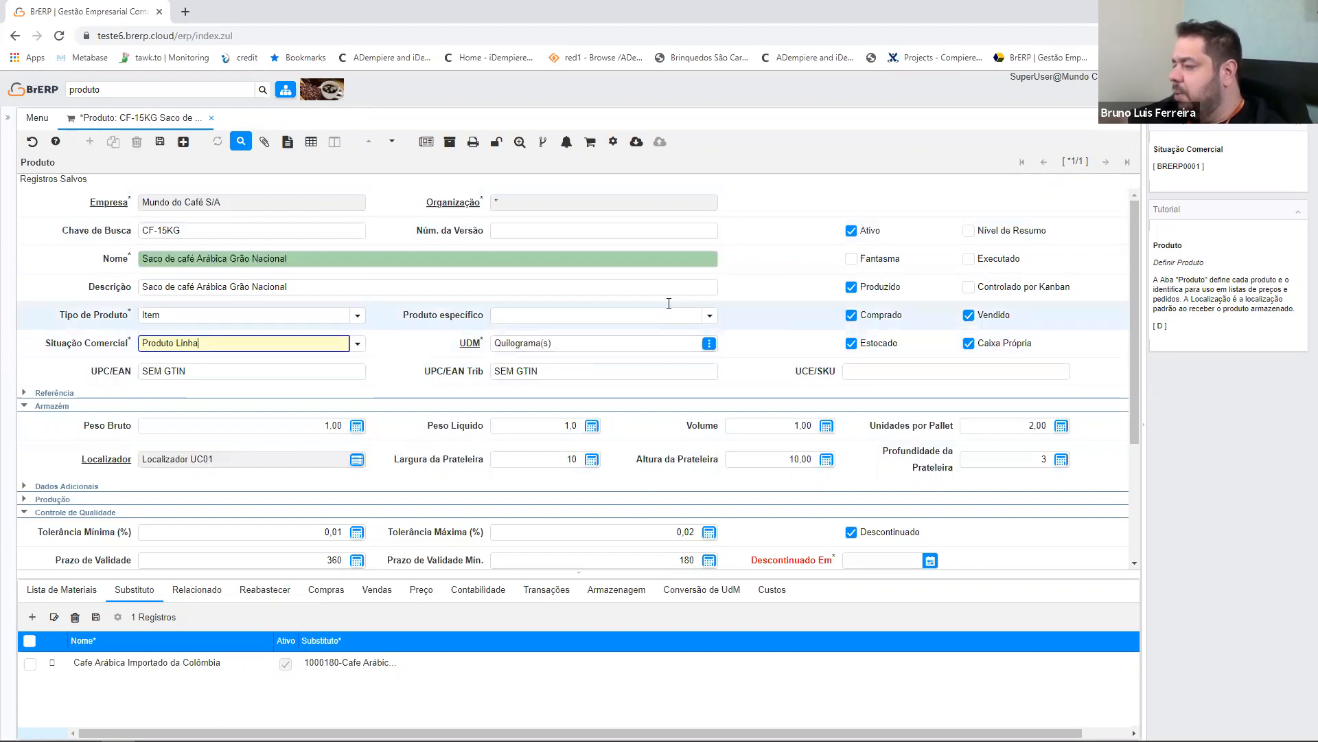
Set Produto específico to Combustível, review the fuel-specific fields, and clear the selection
left_click(700, 315)
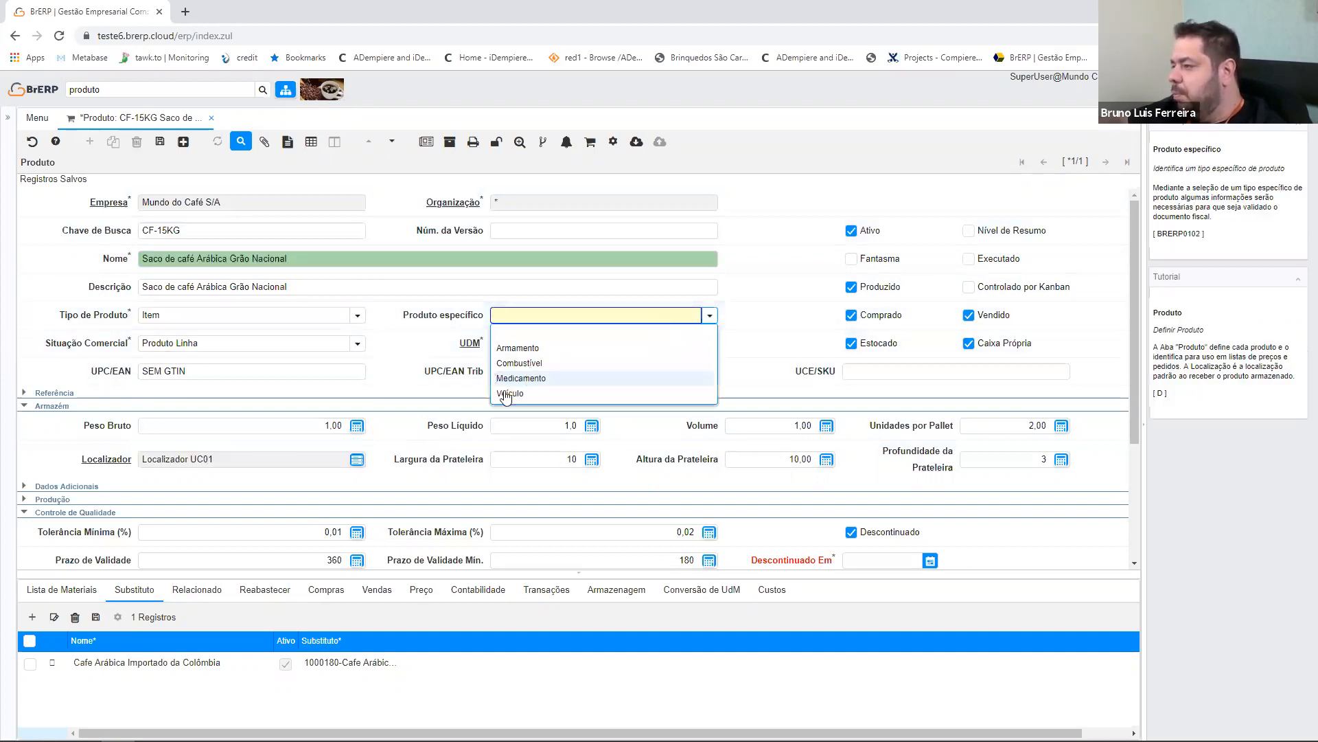
left_click(528, 364)
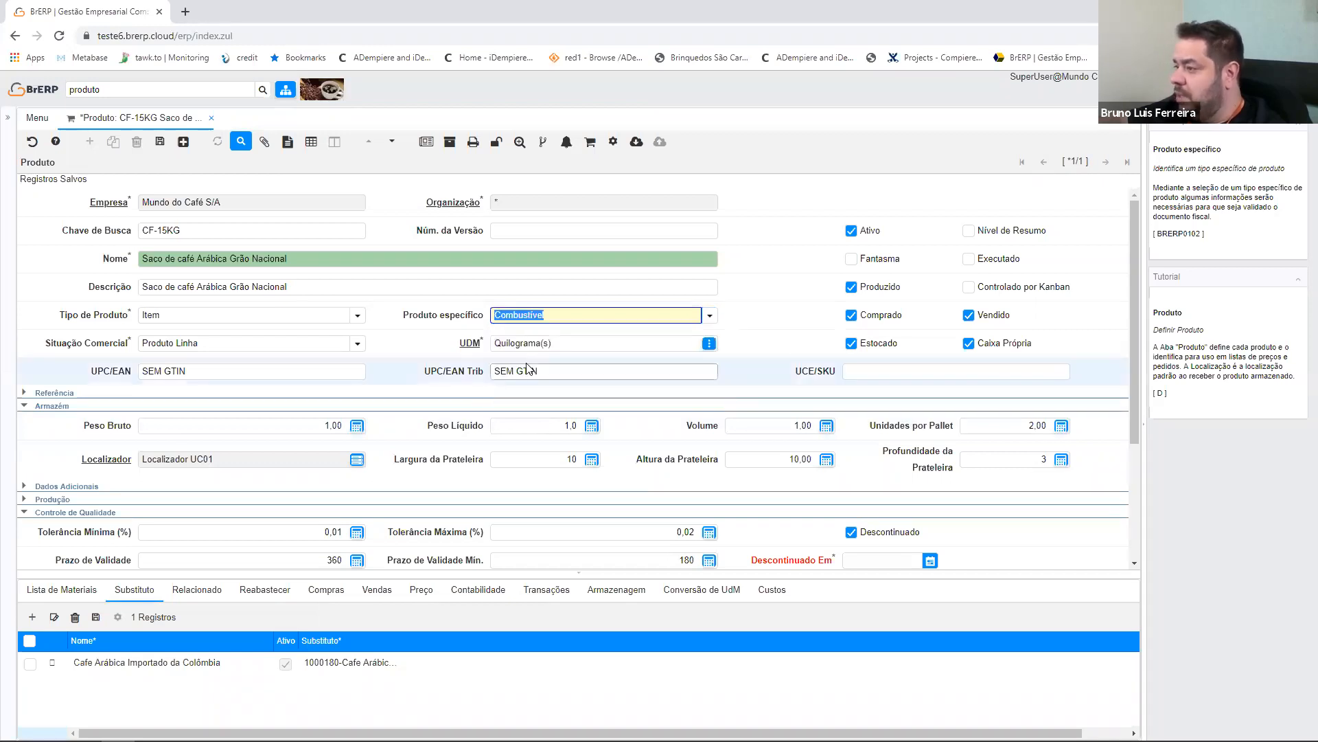
scroll(343, 426, "down", 3)
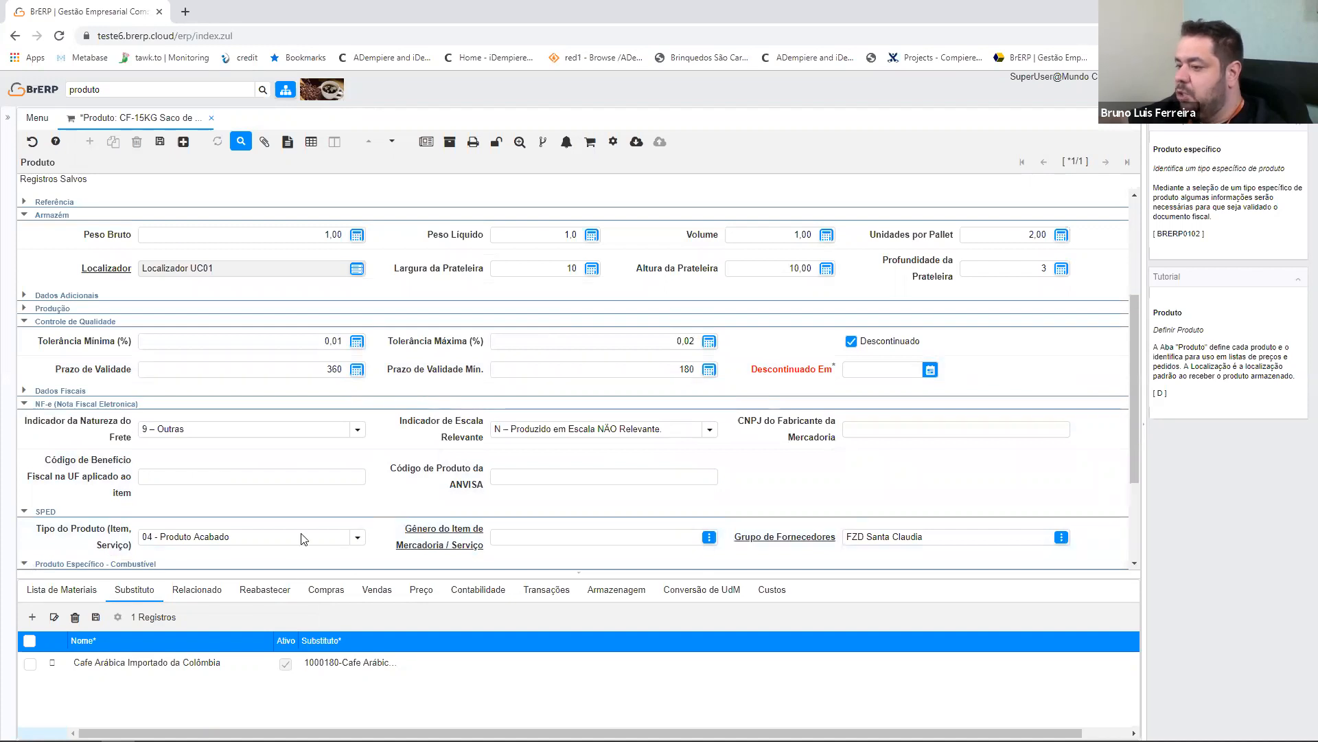
left_click(141, 564)
scroll(939, 545, "down", 3)
scroll(850, 486, "up", 5)
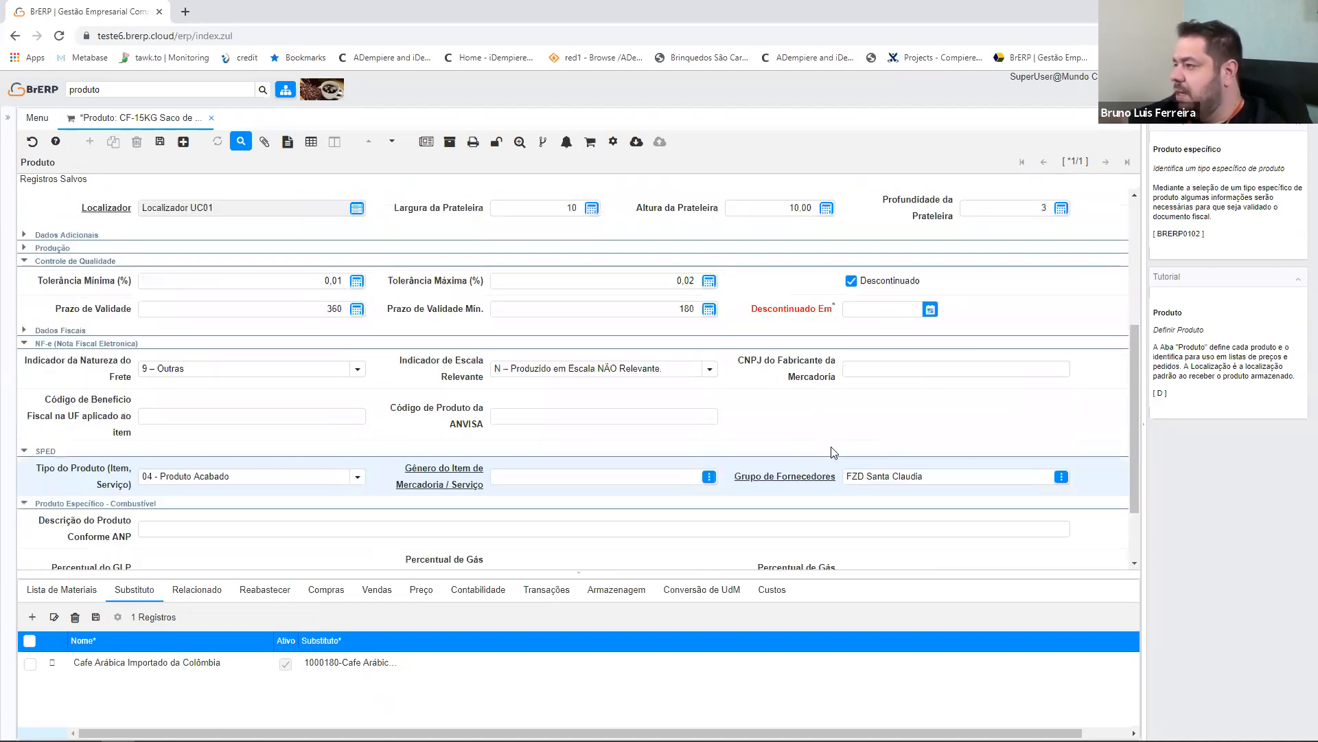
left_click(711, 314)
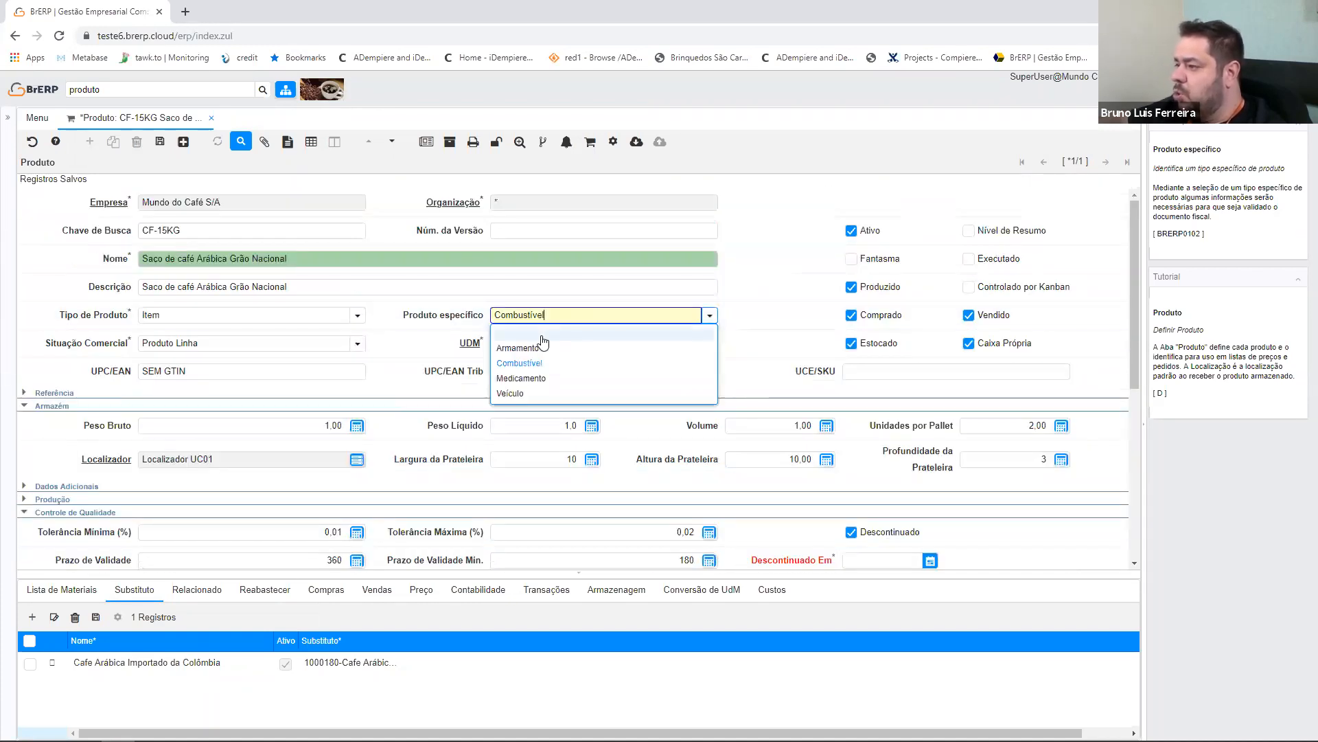
left_click(537, 343)
Expand the Referência section, open the Grupo Contábil de Produto record, and review its Política de Materiais options and remaining fields
scroll(246, 362, "down", 1)
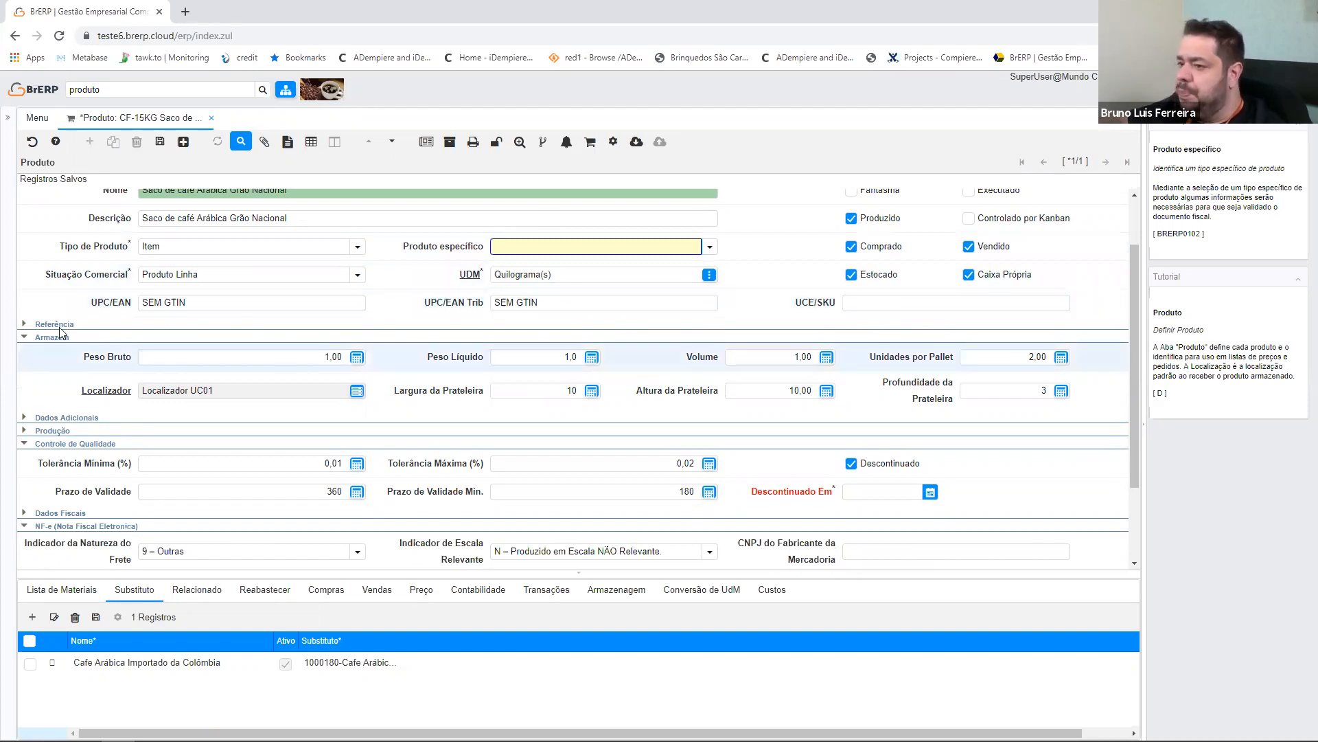
left_click(38, 326)
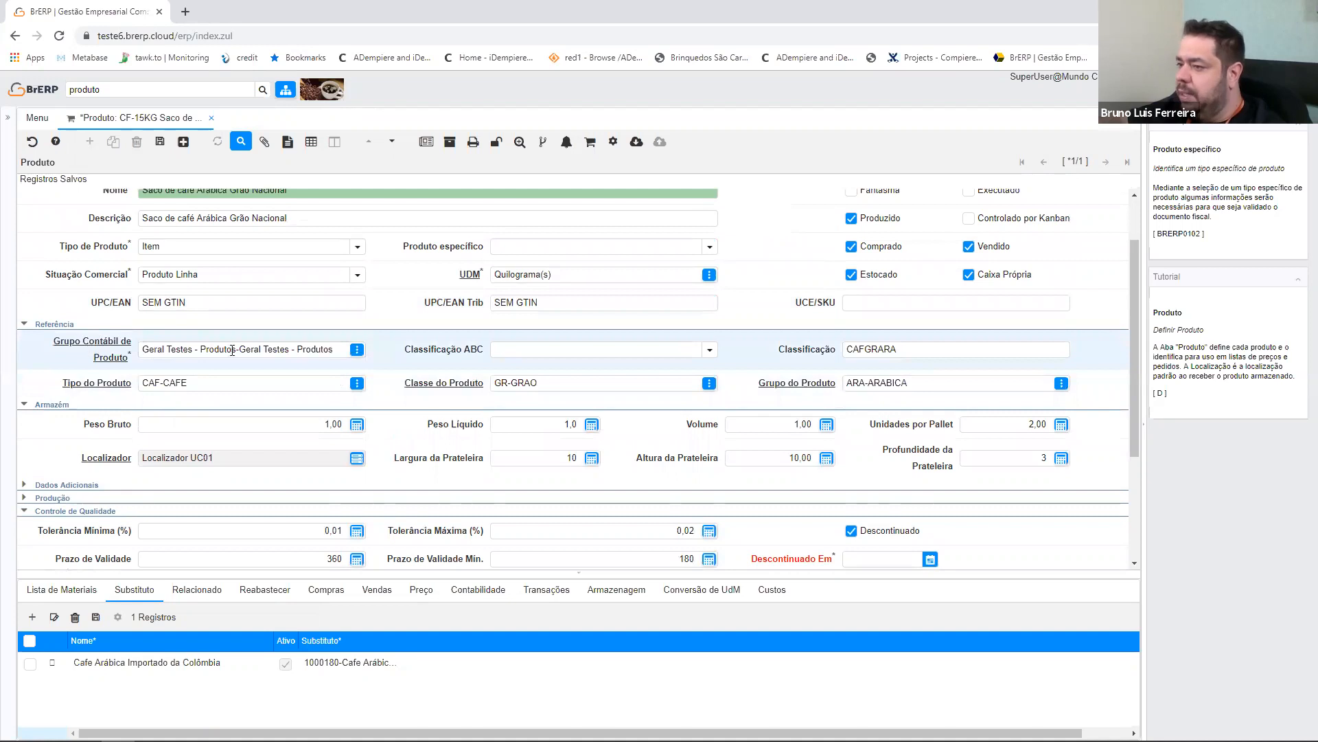
left_click(110, 341)
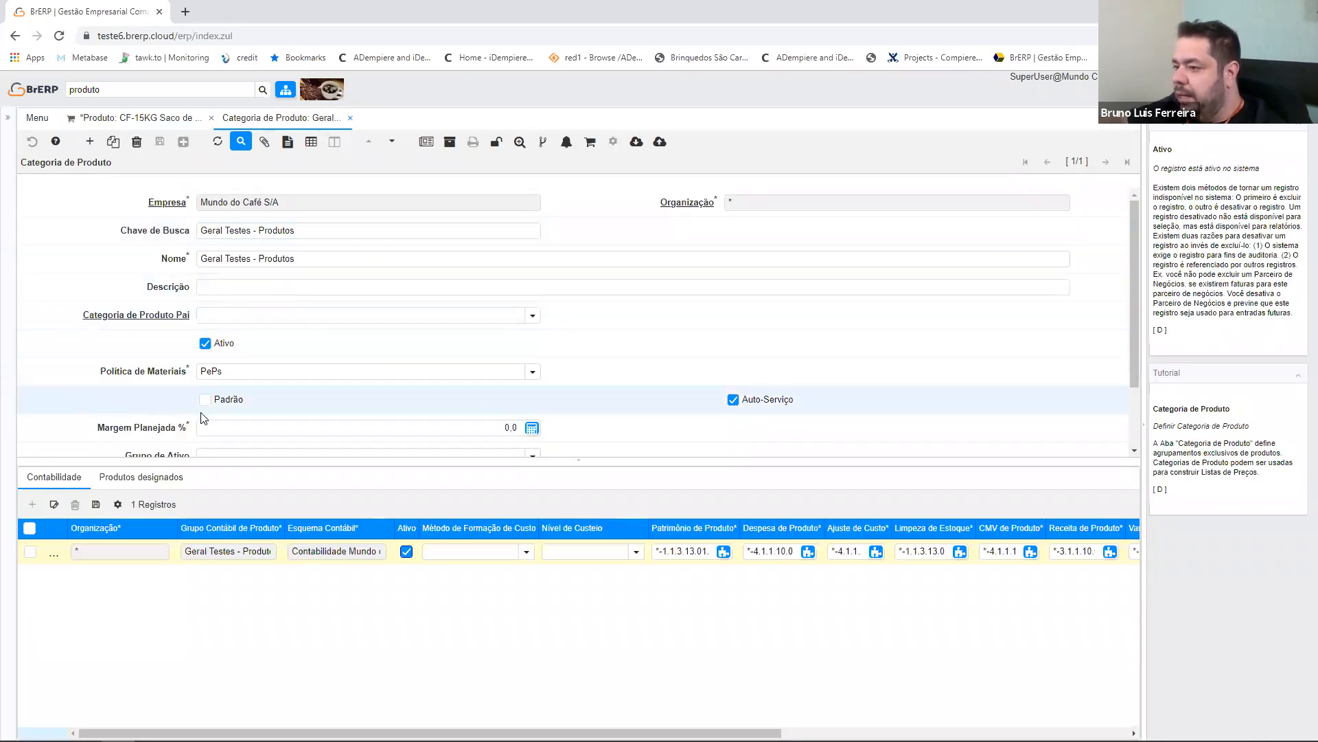
left_click(532, 371)
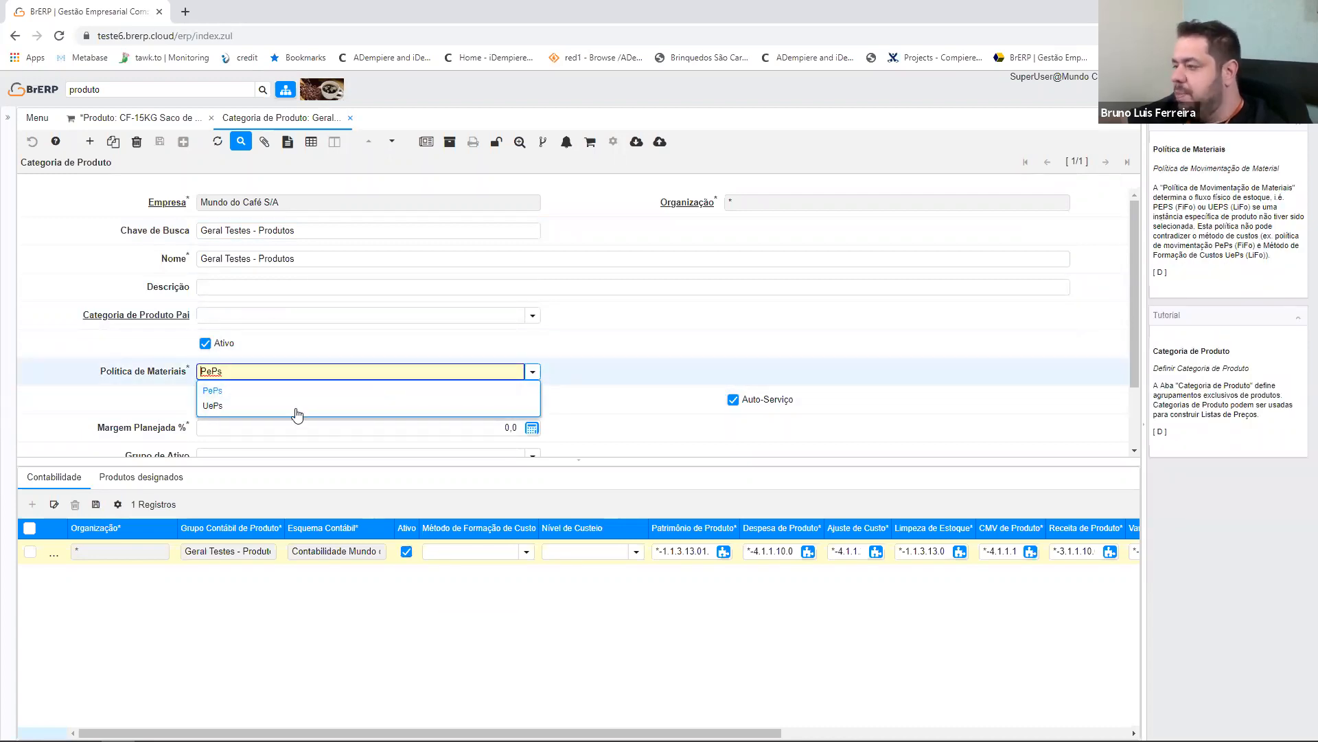
left_click(633, 336)
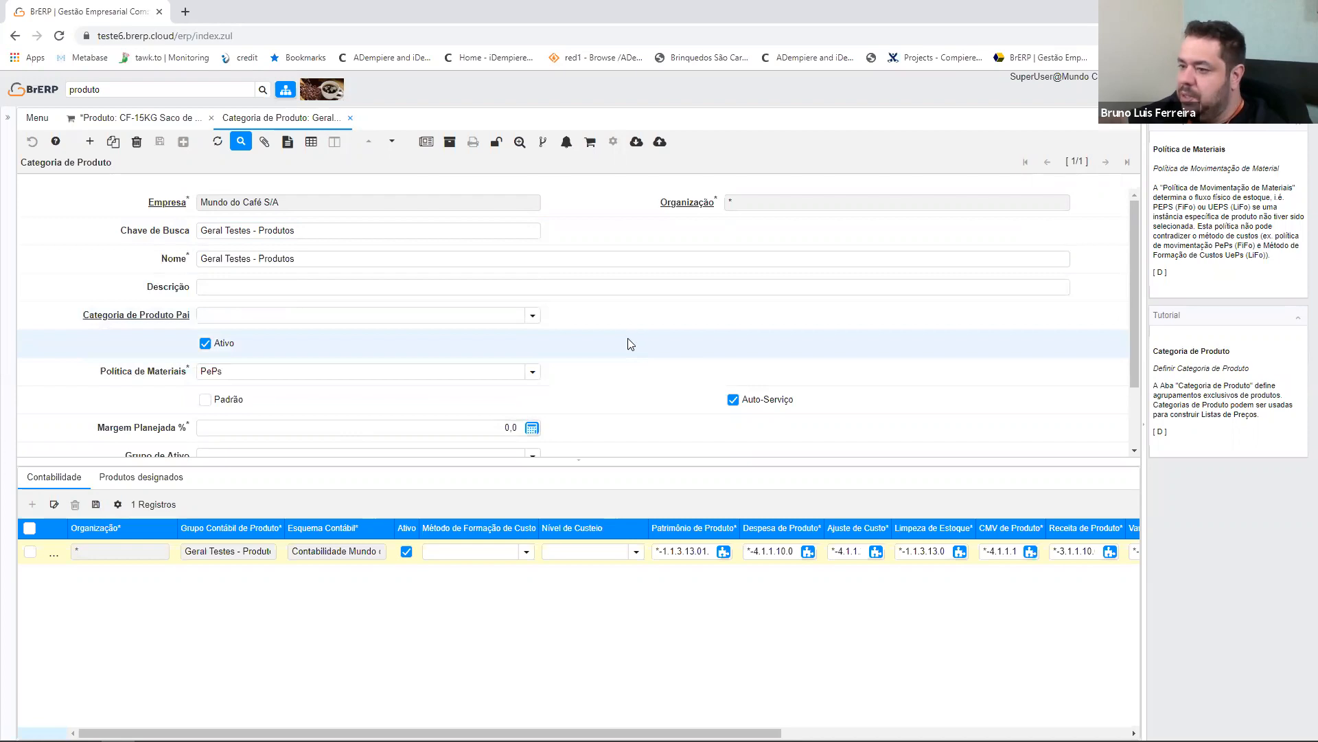
scroll(237, 450, "down", 2)
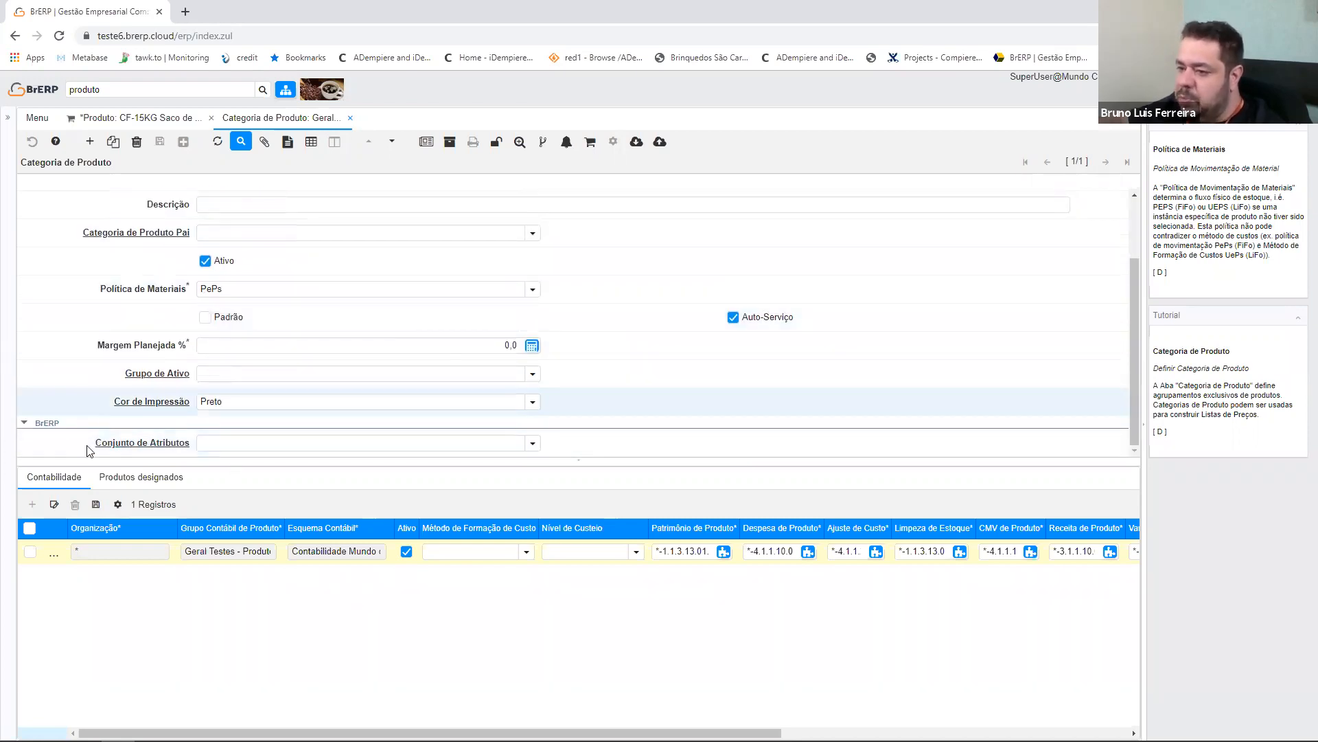
Review the Método de Formação de Custo and Nível de Custeio options in the category's Contabilidade, and close the product category
left_click(73, 479)
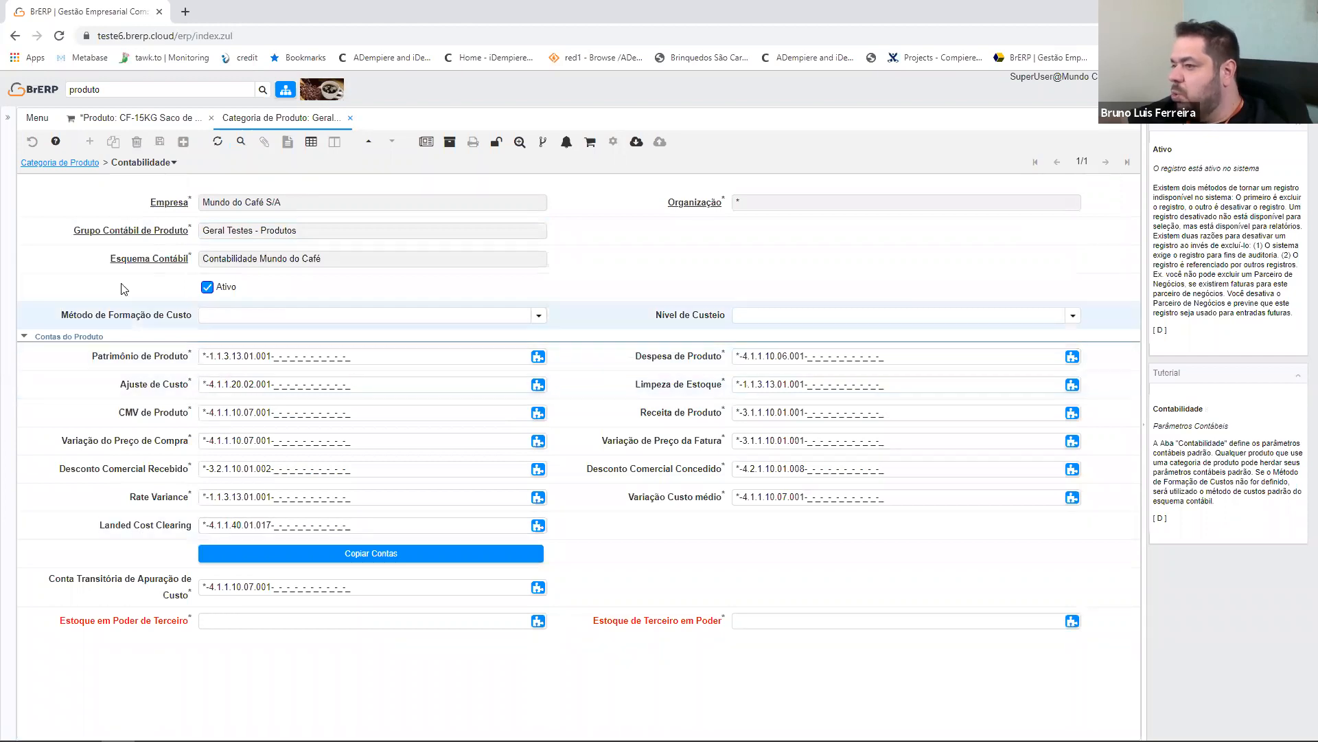
left_click(533, 315)
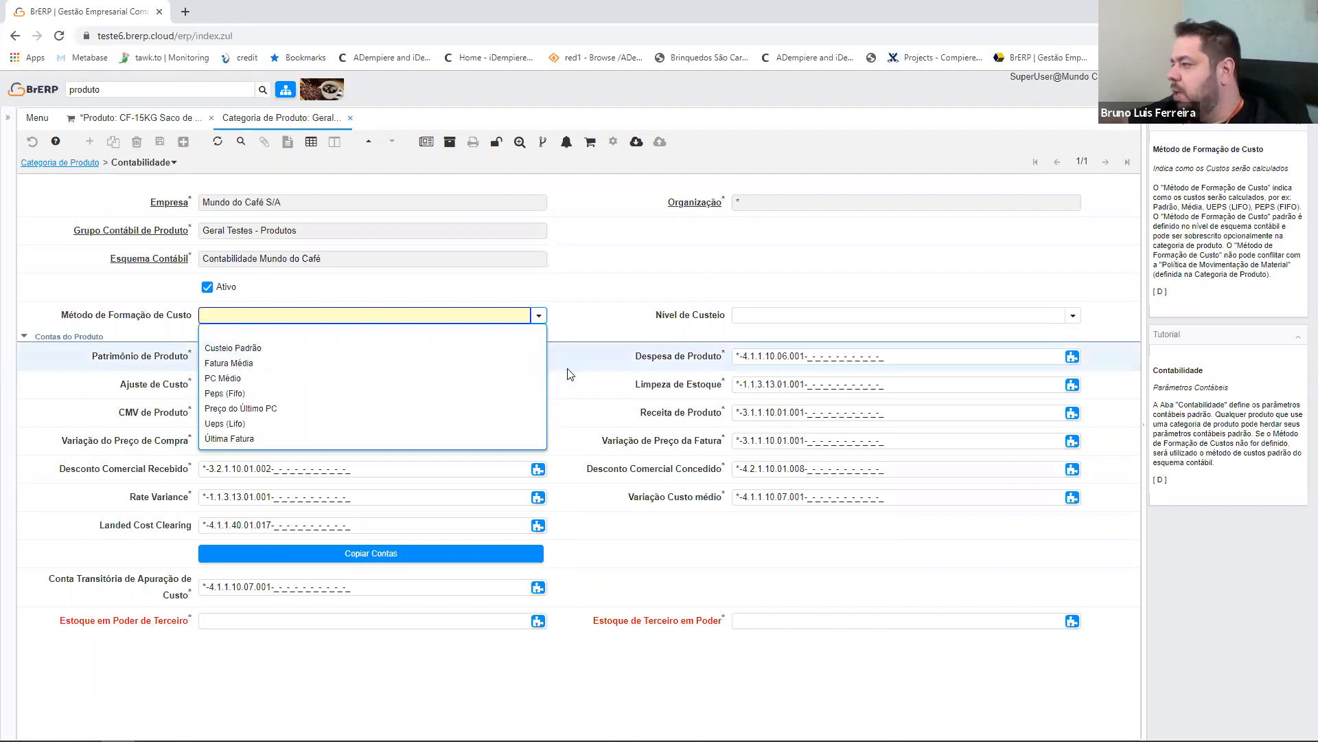
left_click(786, 315)
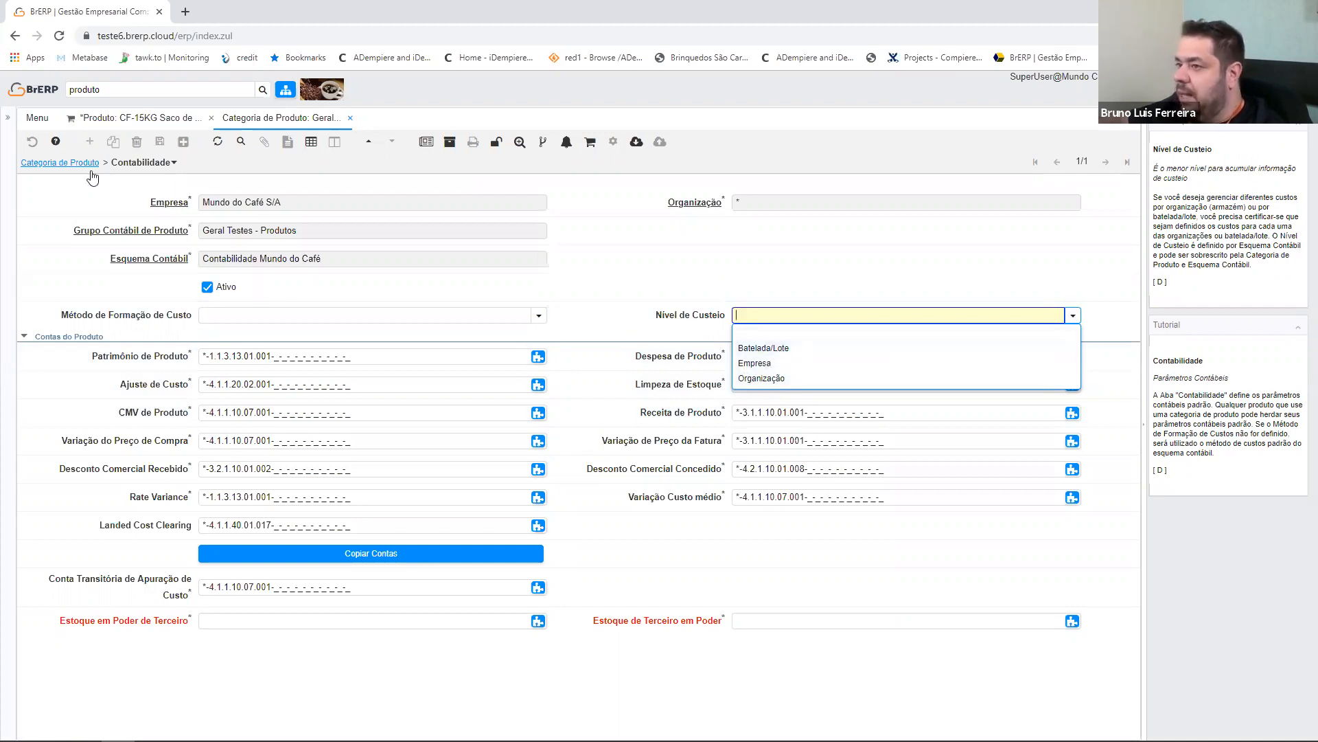
left_click(66, 163)
left_click(81, 171)
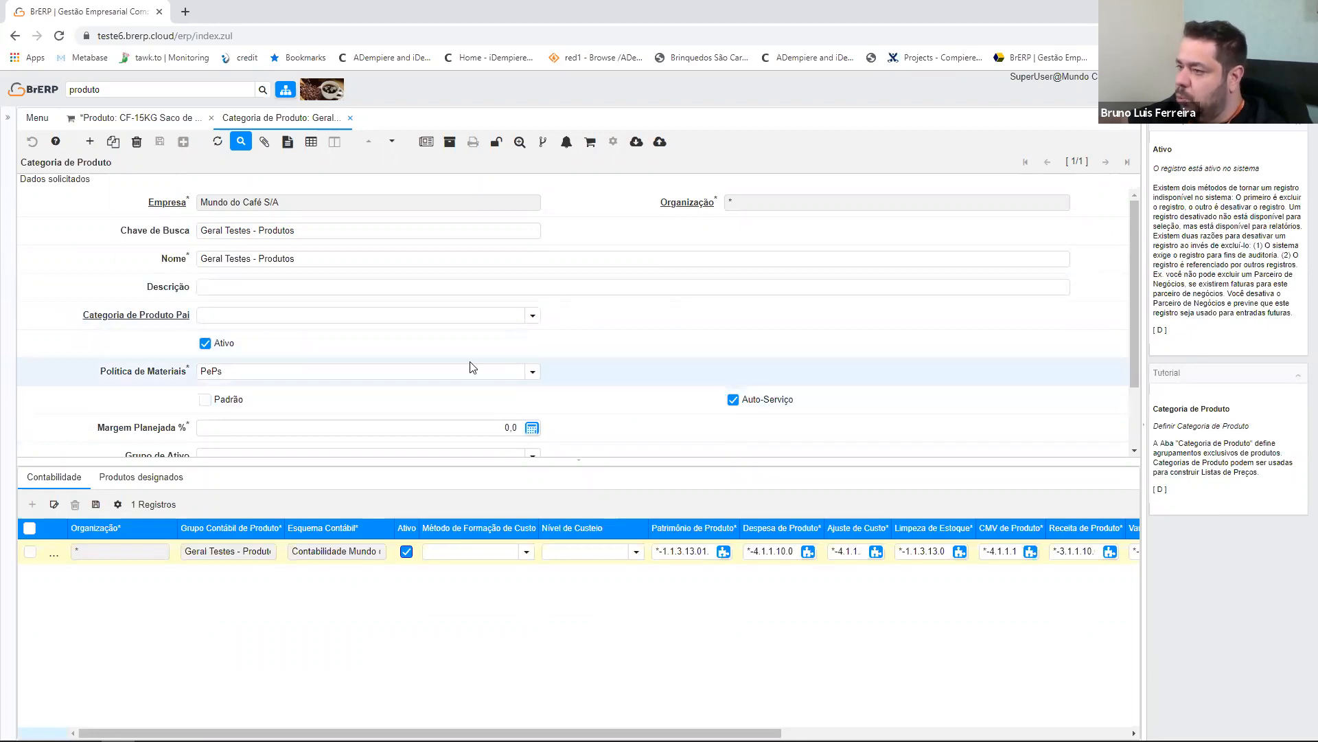
left_click(350, 118)
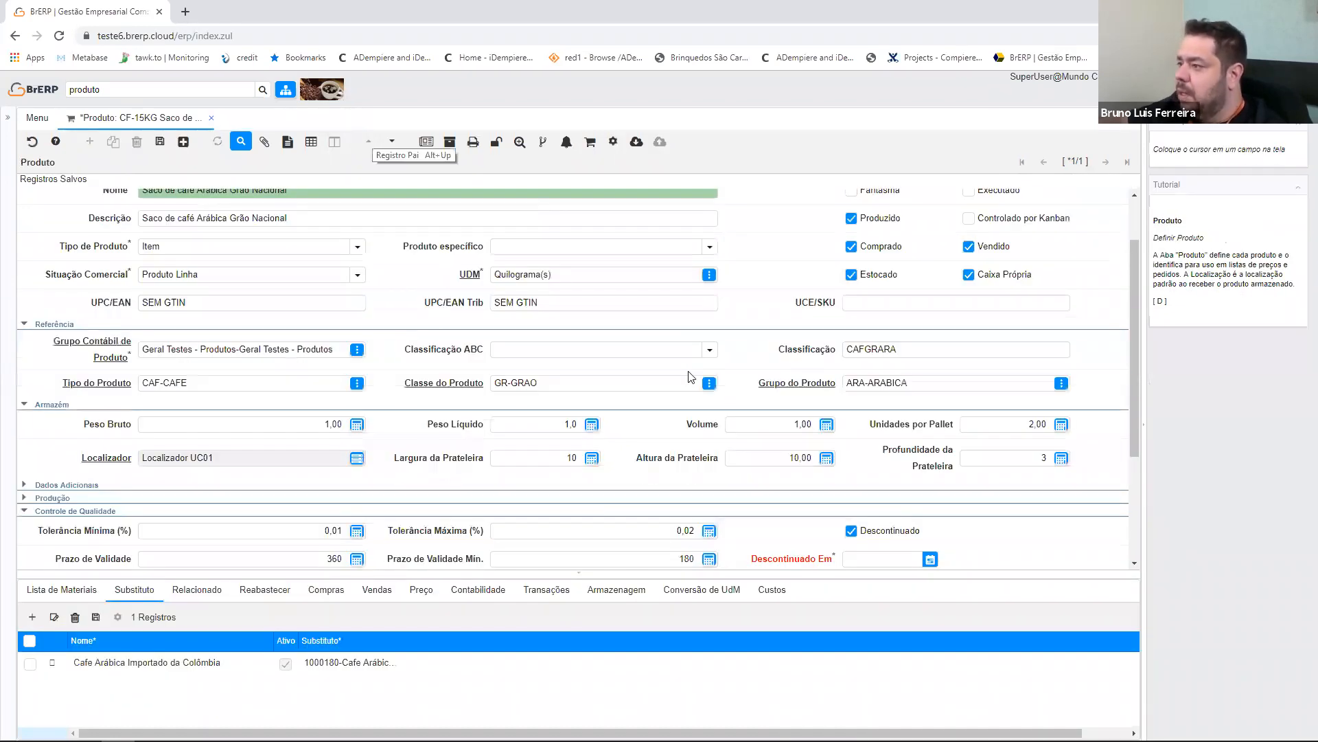
Review the Classificação ABC options in the Referência section and leave the field empty
scroll(309, 325, "down", 1)
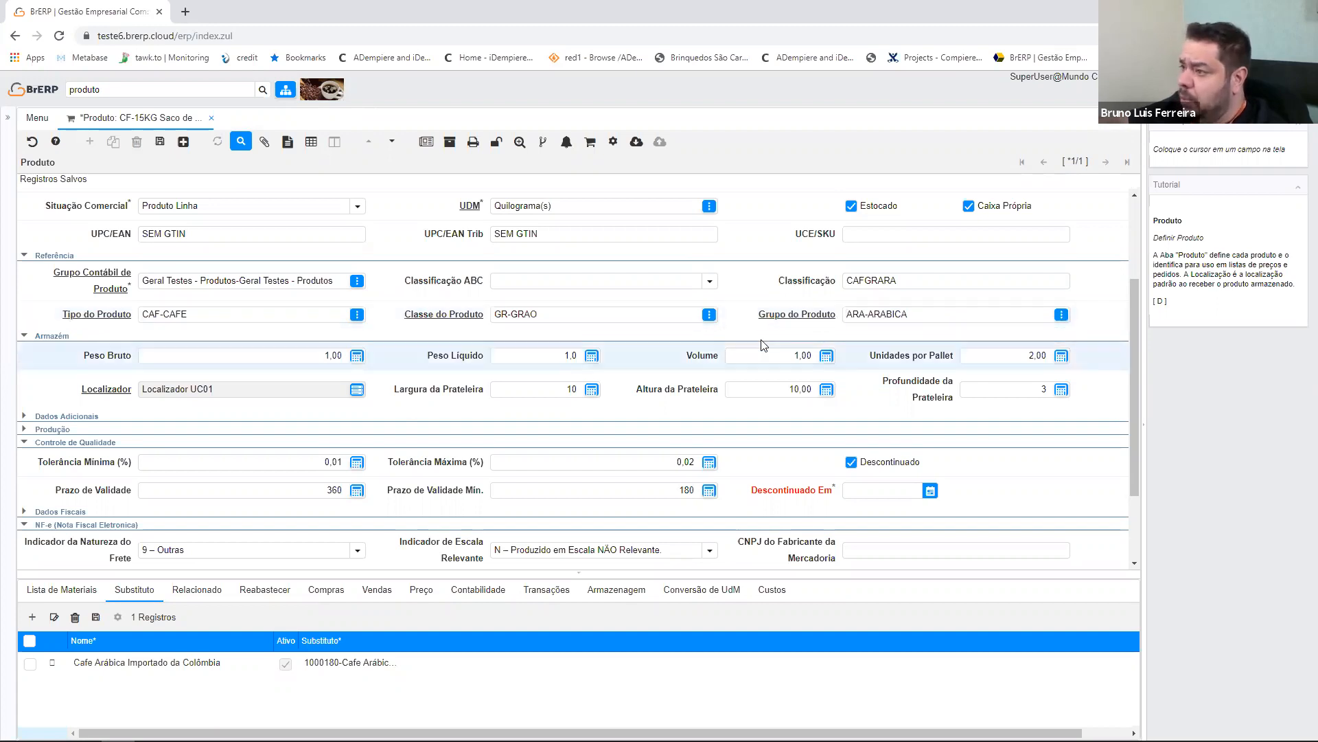
left_click(710, 281)
left_click(752, 279)
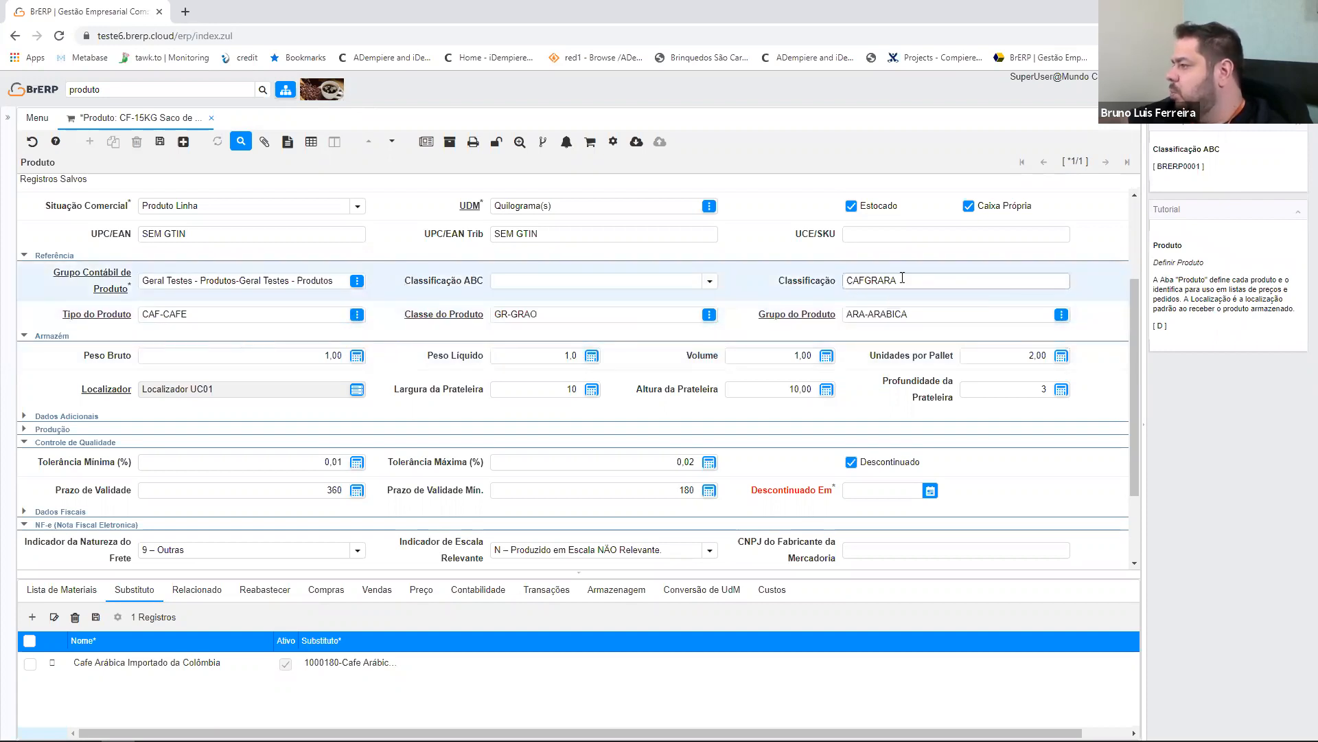
Expand the Dados Adicionais section and view the full Nota de Documento text
scroll(200, 363, "down", 1)
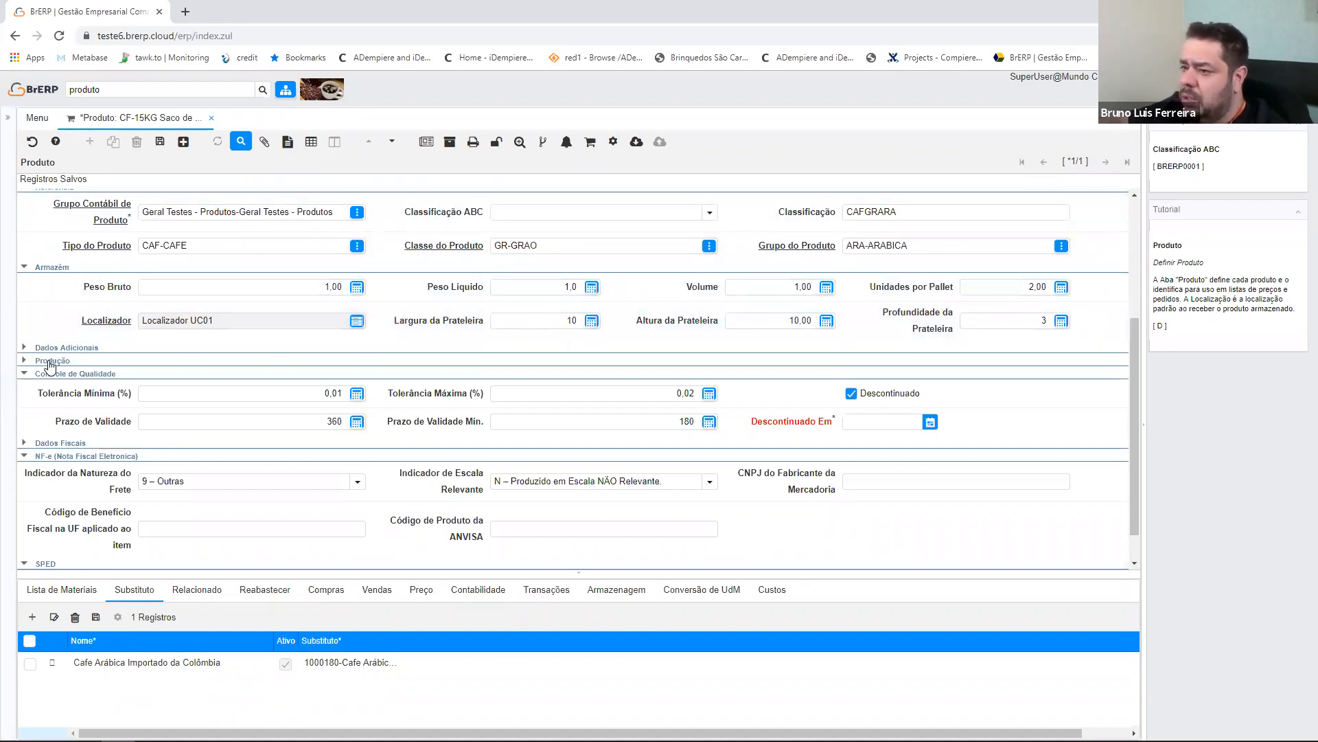
scroll(18, 308, "down", 1)
left_click(105, 313)
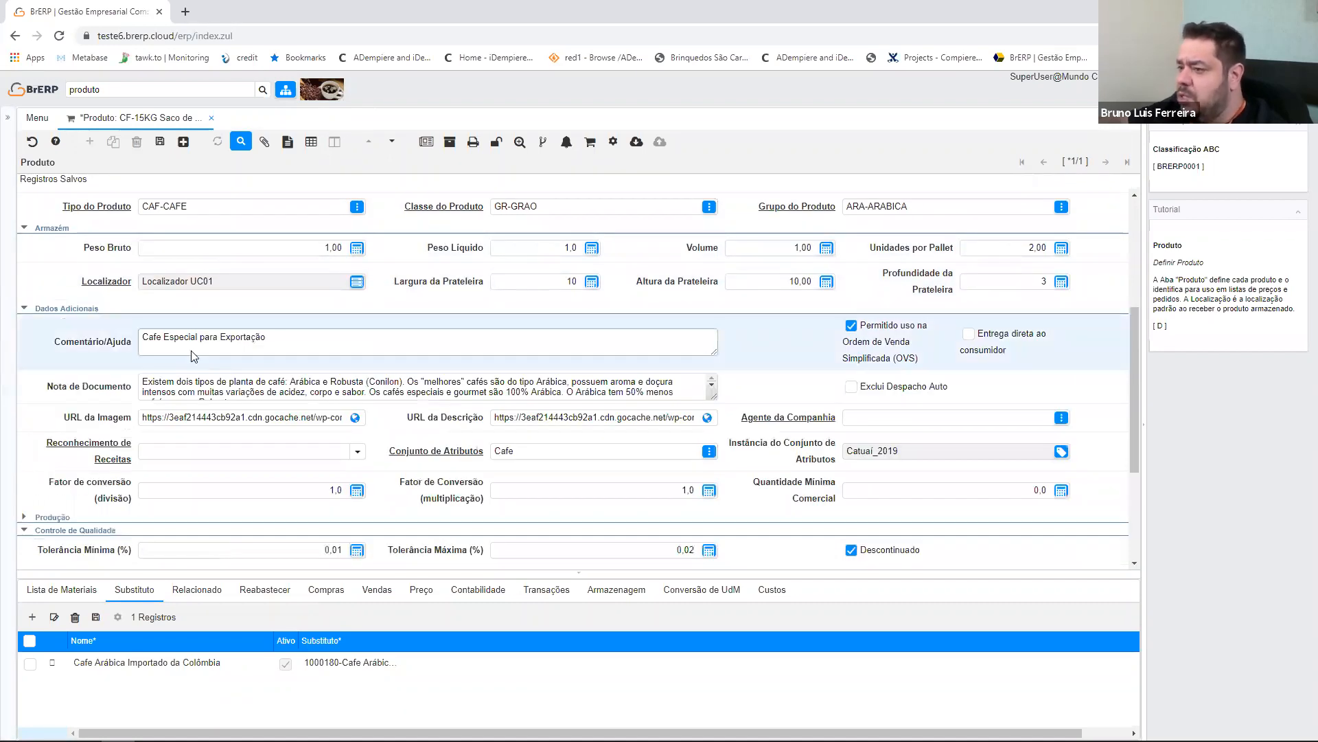
scroll(294, 294, "down", 2)
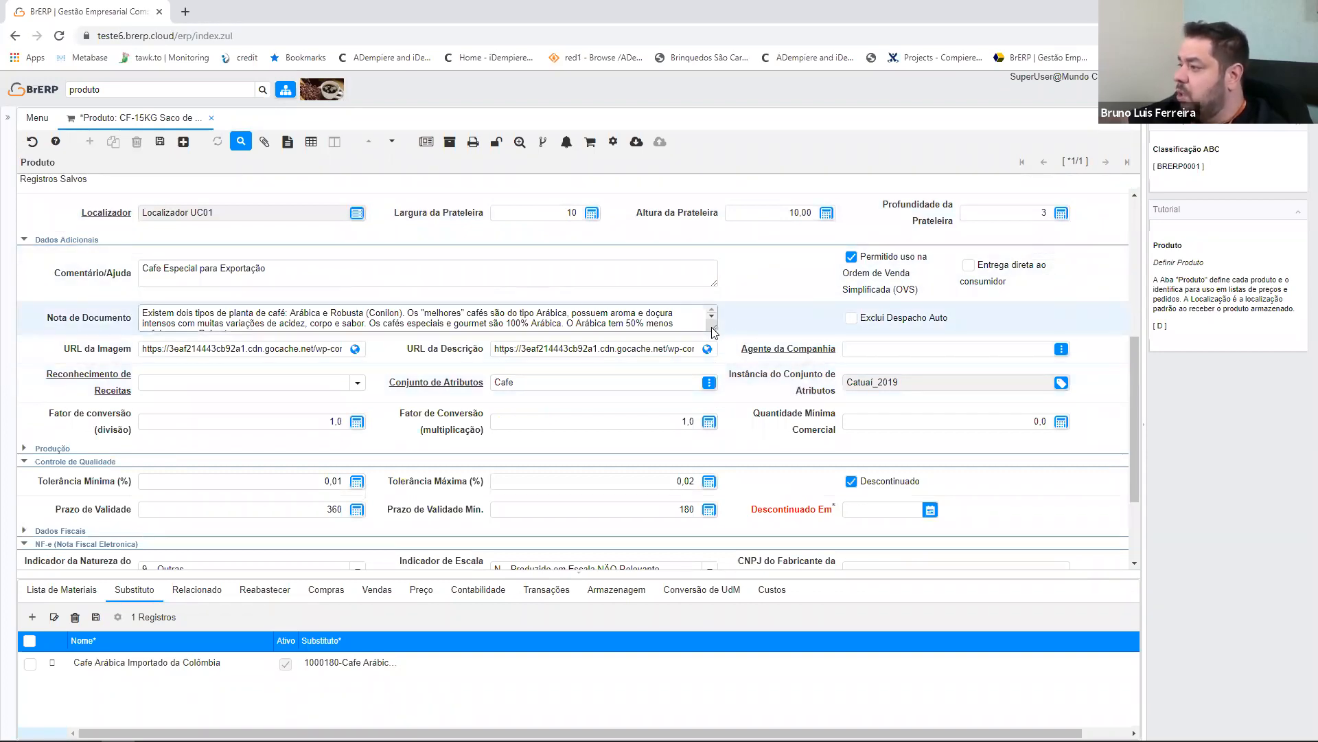
left_click(333, 323)
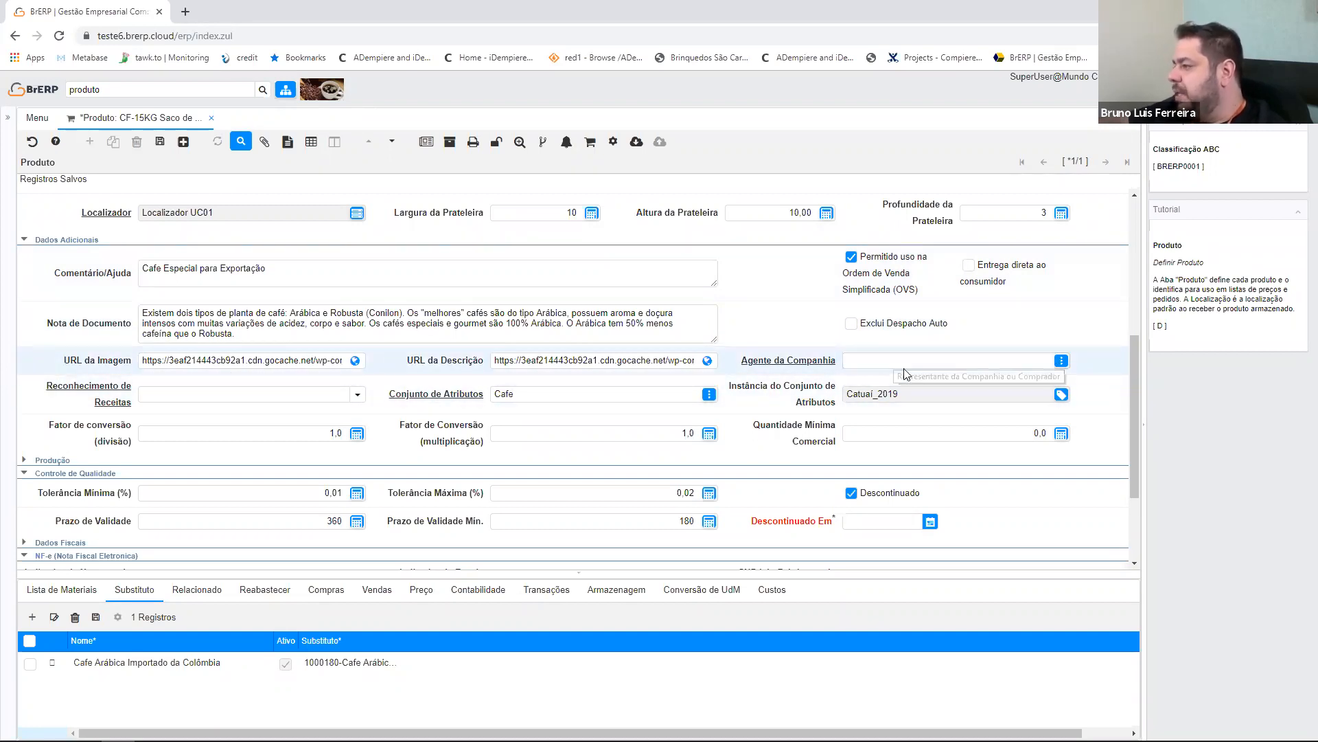
Open the Cafe attribute set, review its Controle de Lote record and remaining attribute options, and close both records
left_click(436, 393)
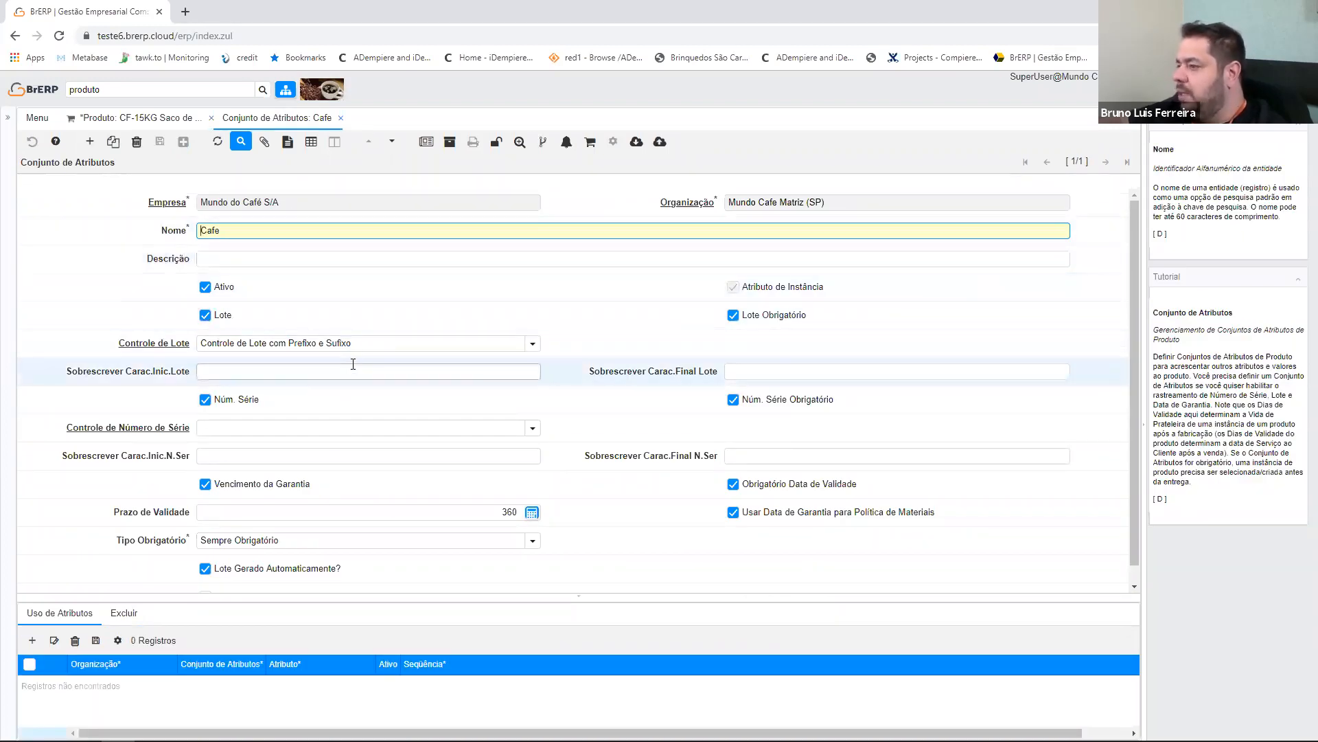
left_click(179, 338)
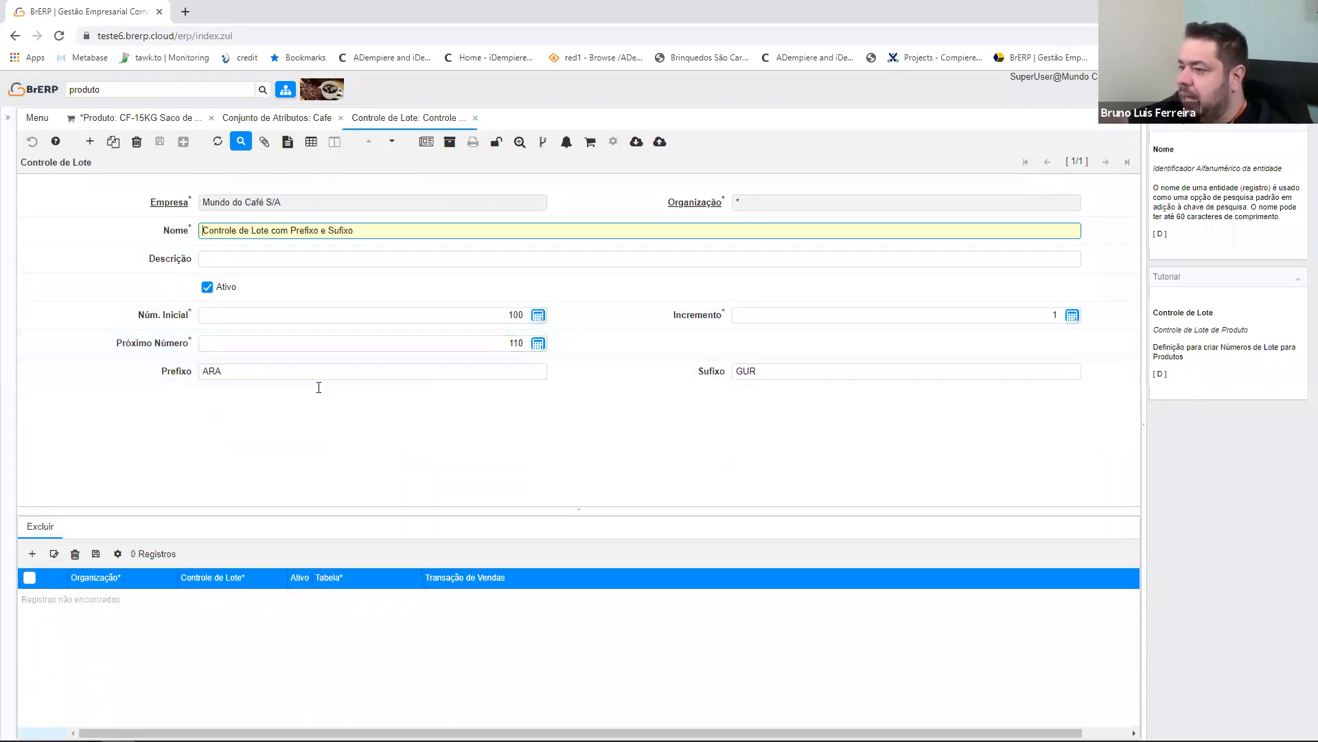
left_click(475, 118)
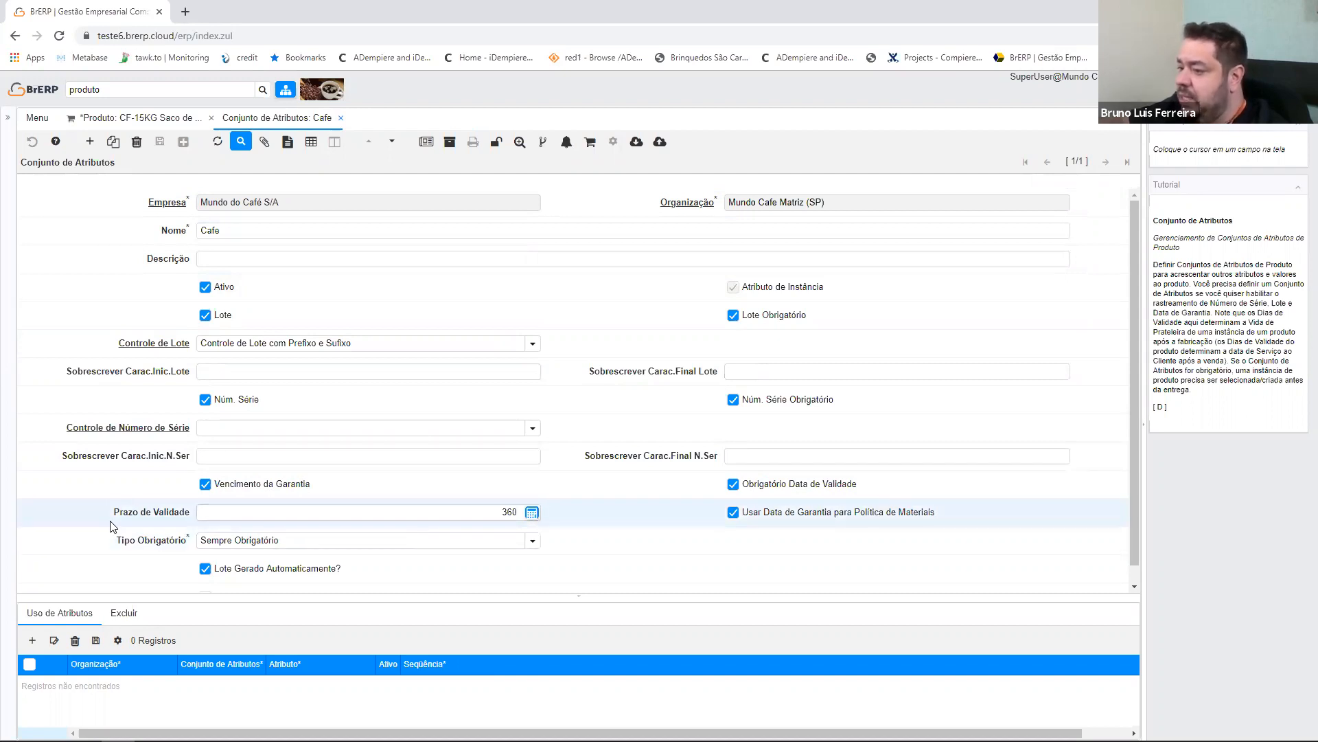
scroll(313, 463, "down", 1)
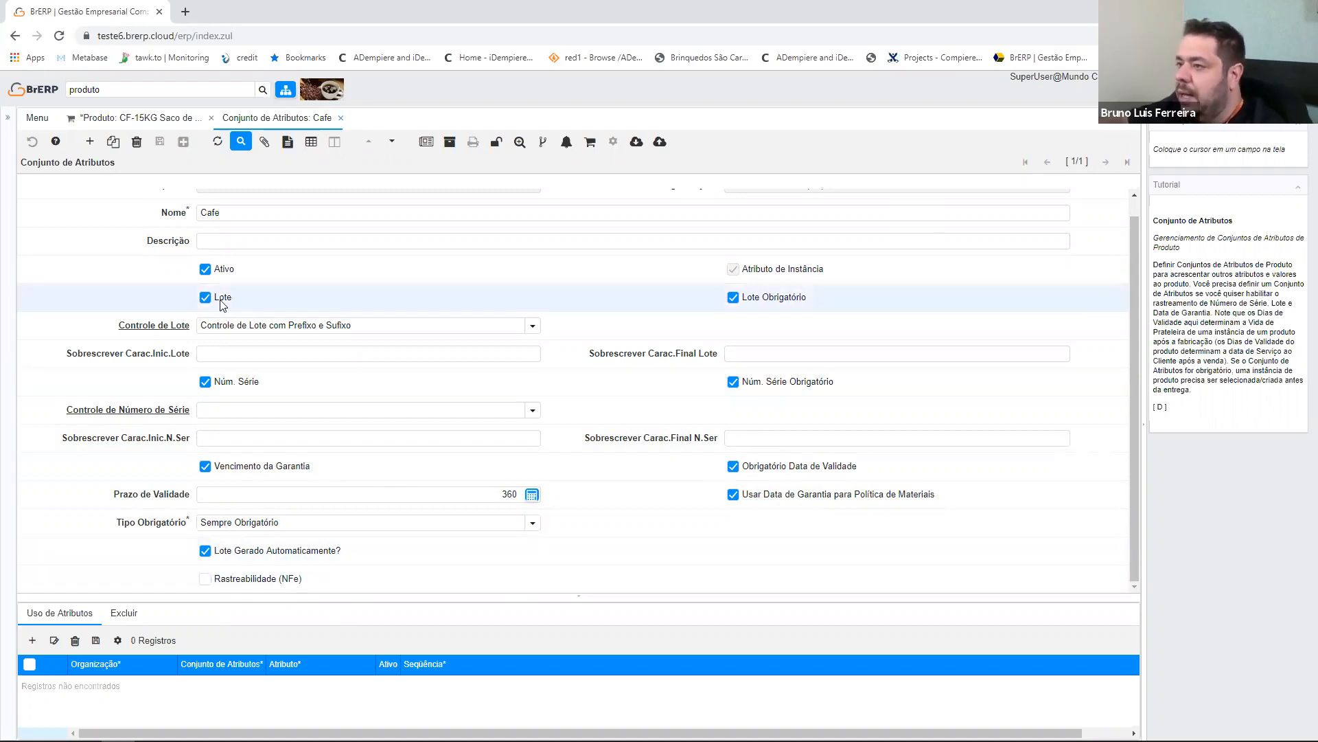
left_click(341, 118)
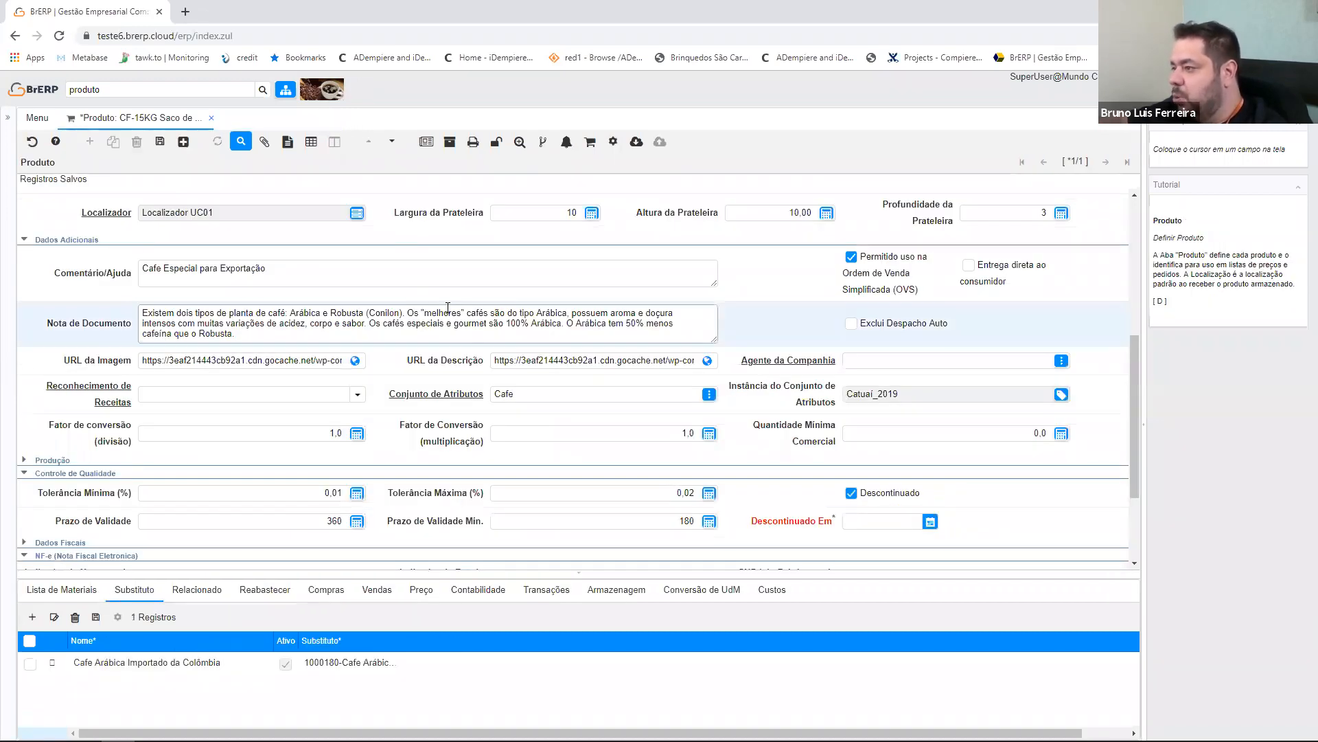
Expand the Produção section and show the product's Lista de Materiais with the Produto de LDM column widened
scroll(499, 343, "down", 1)
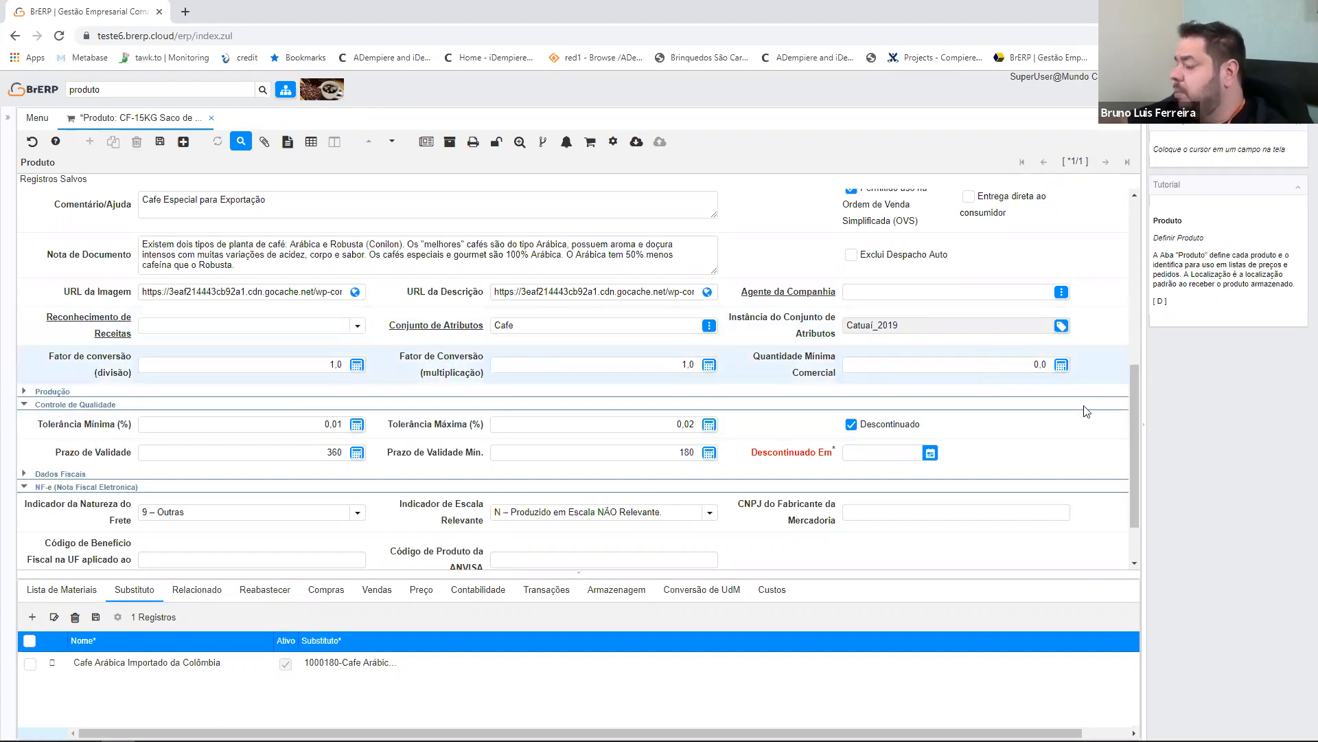
left_click(29, 393)
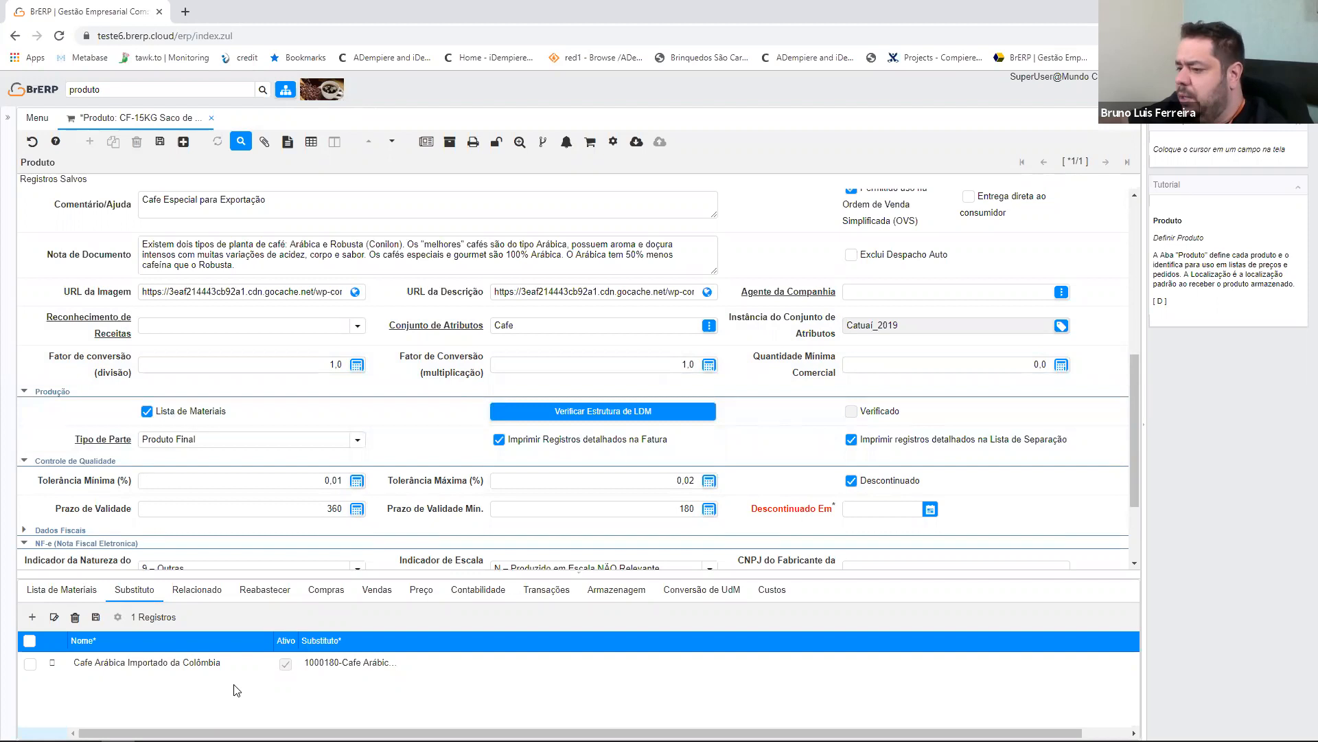
left_click(48, 594)
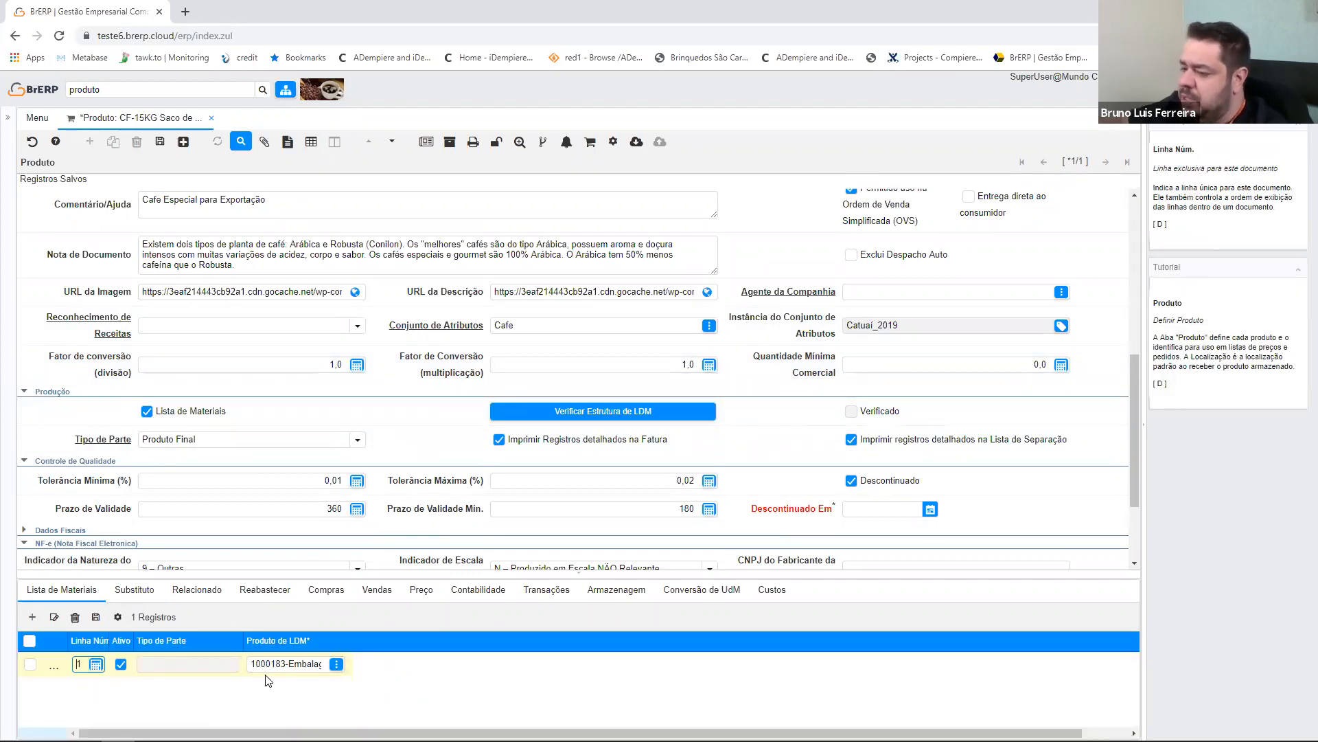
left_click_drag(350, 631, 504, 644)
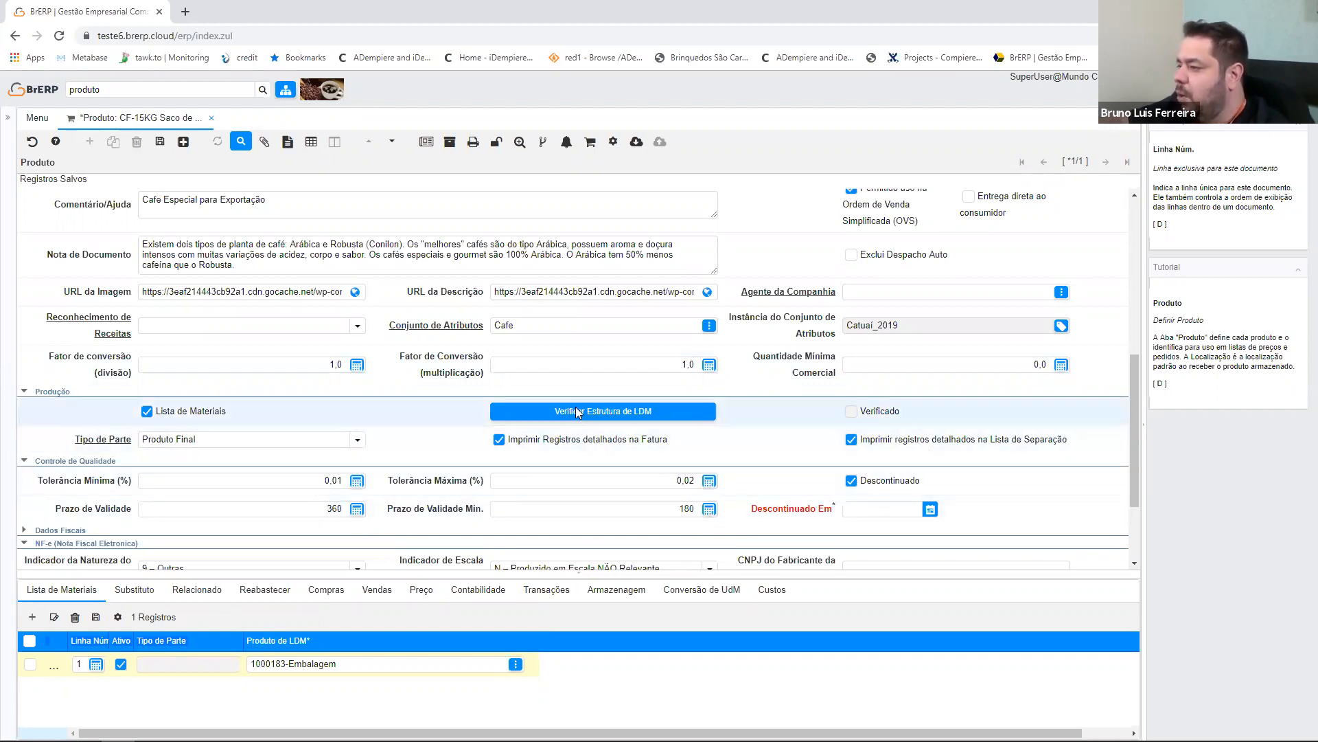
Turn off Descontinuado in the Controle de Qualidade section and save the product record
scroll(225, 446, "down", 3)
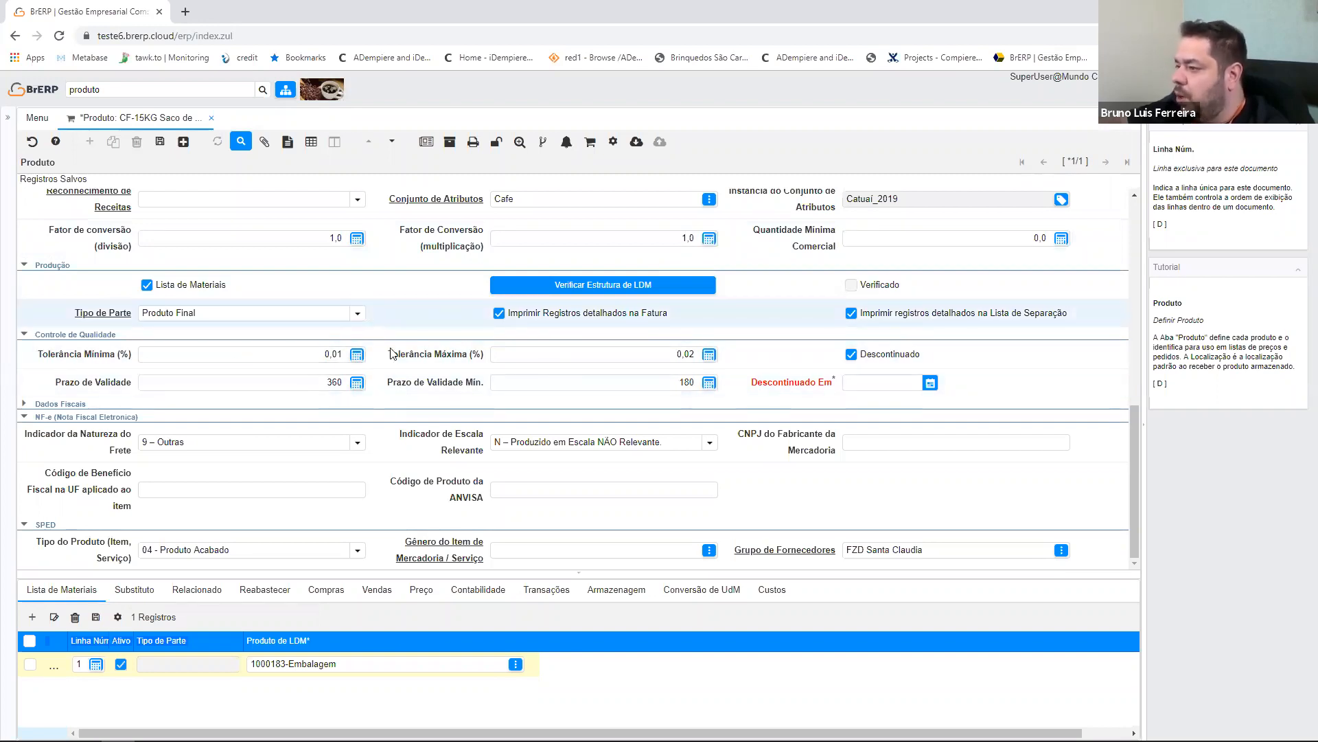
mouse_move(427, 353)
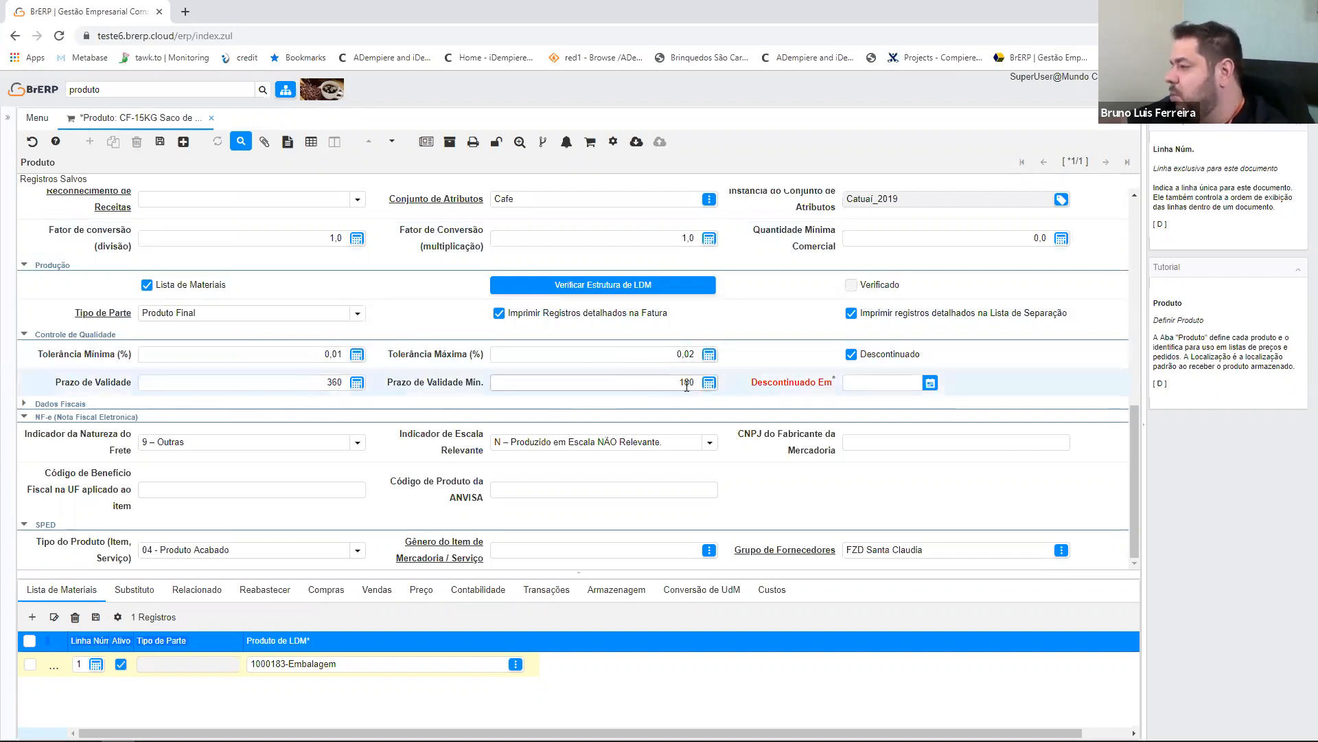
left_click(853, 356)
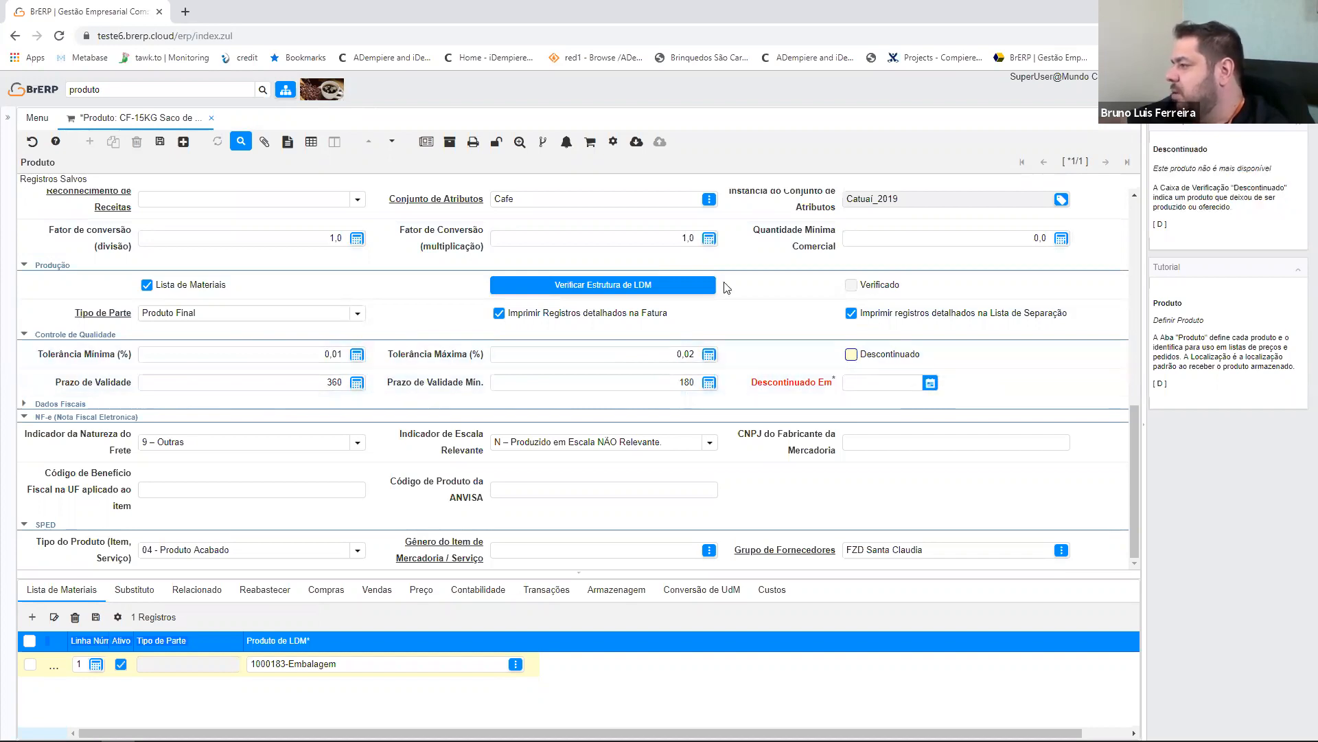
key("ctrl+s")
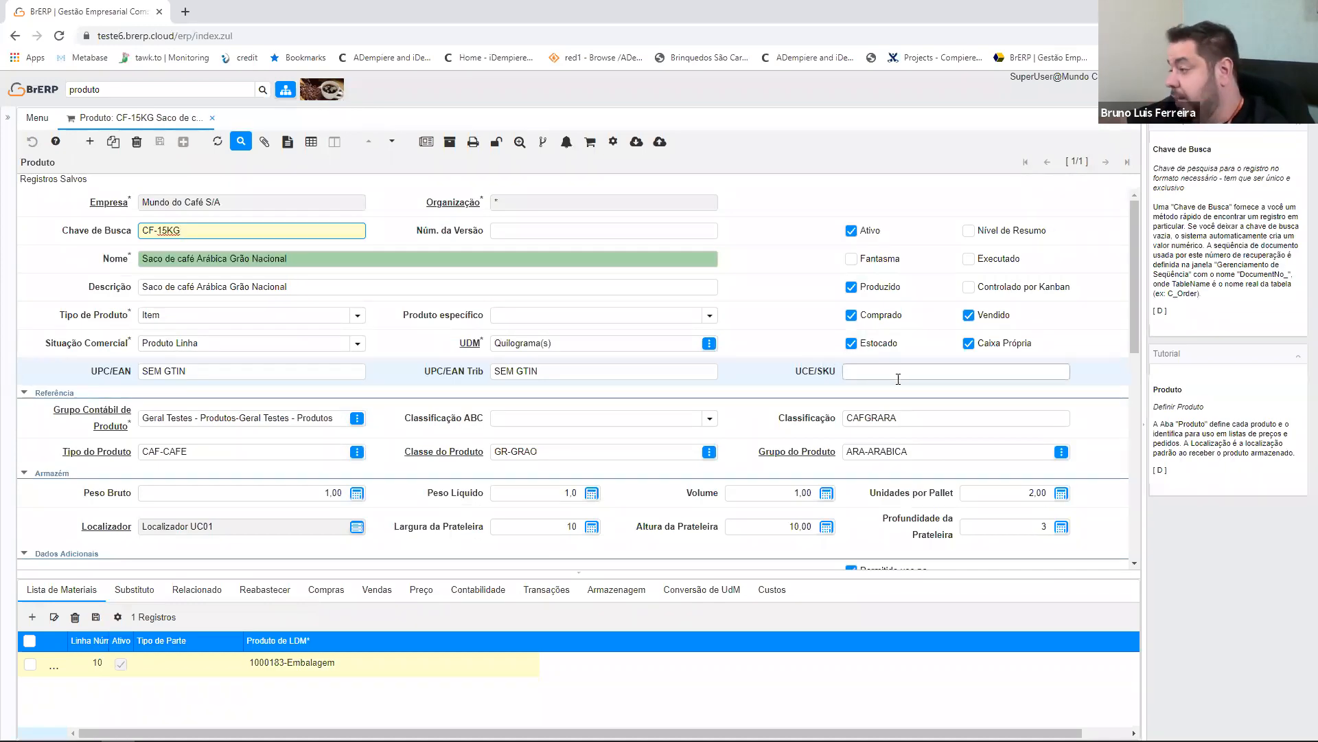
Expand the product's Dados Fiscais section and bring its fields into view
scroll(898, 377, "down", 3)
scroll(950, 351, "down", 5)
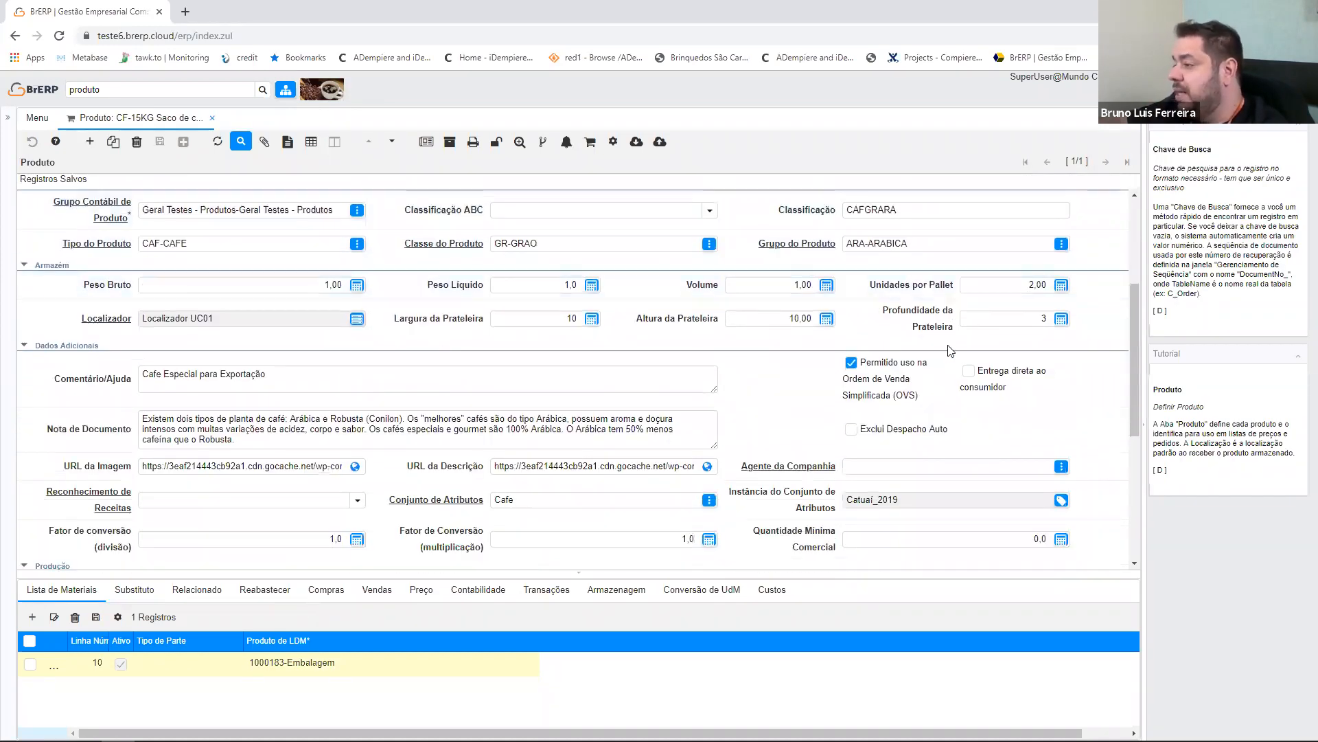
scroll(831, 383, "down", 2)
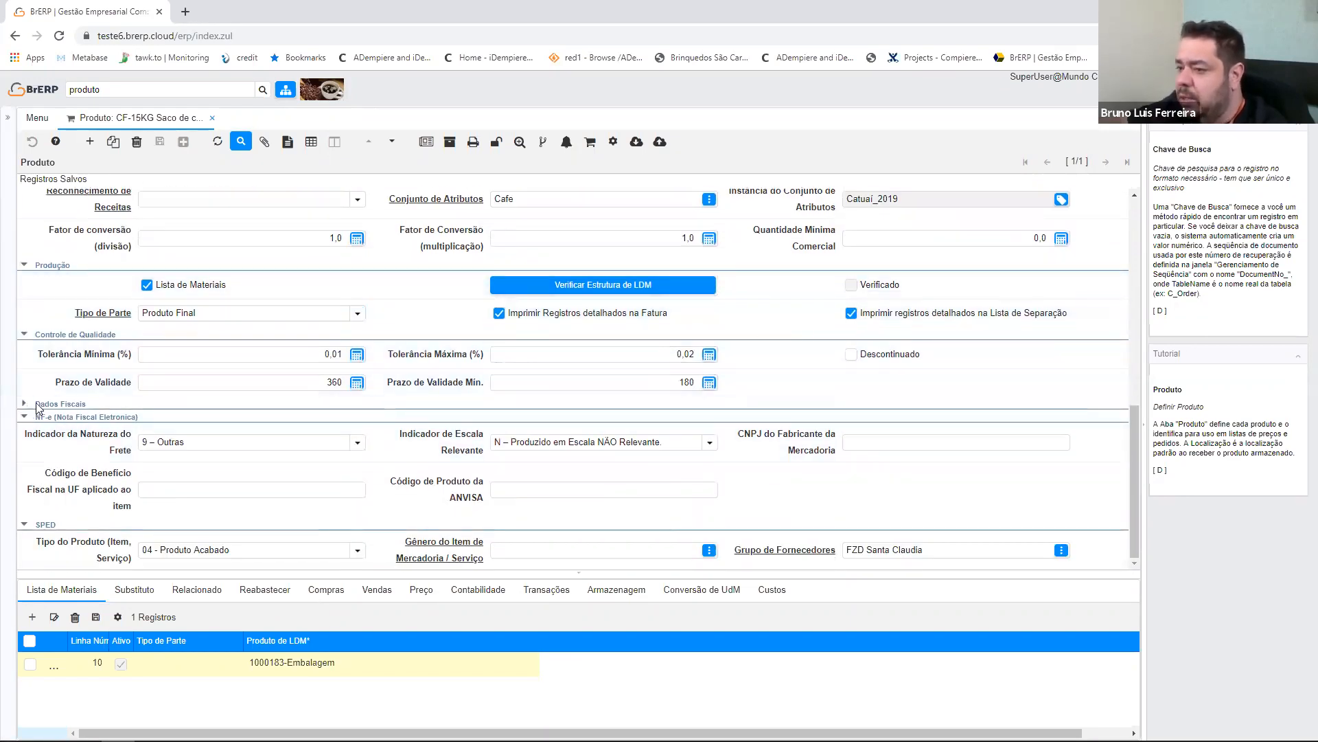
left_click(60, 403)
scroll(481, 370, "down", 3)
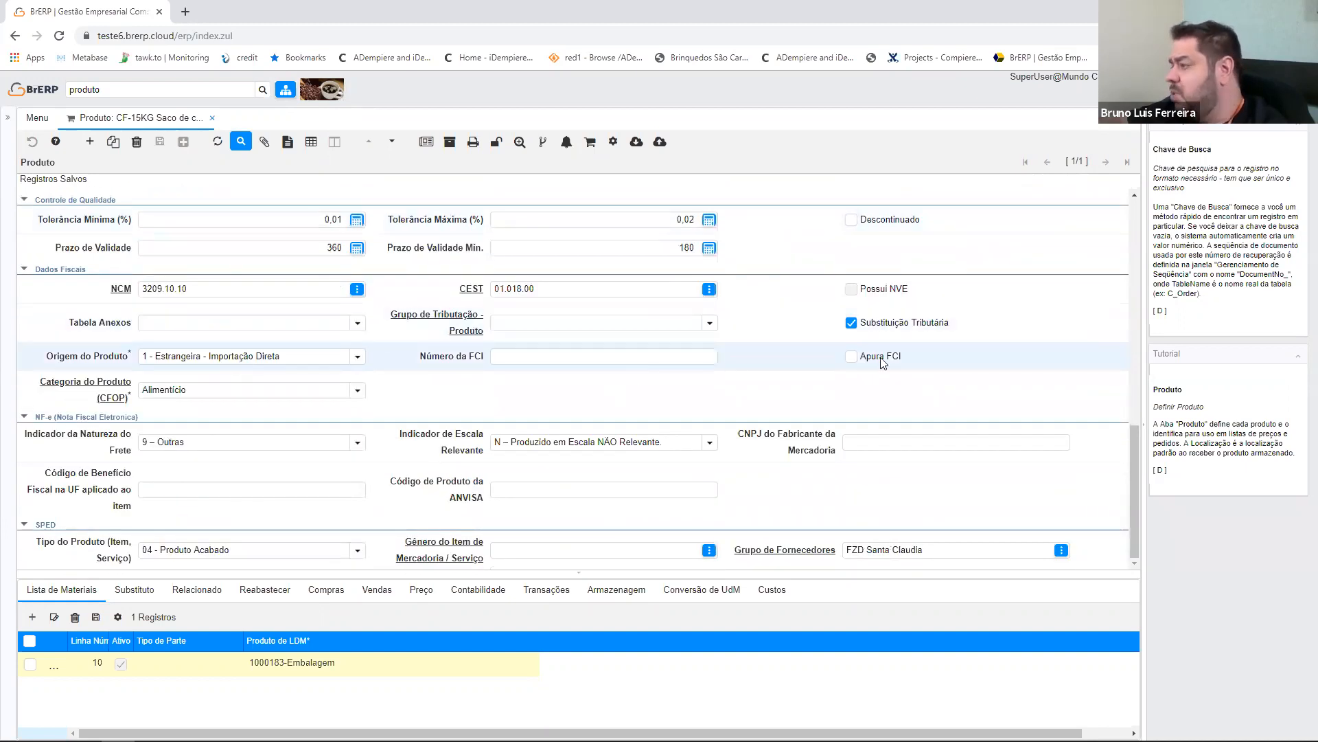
Check the Tabela Anexos options in Dados Fiscais without choosing one, and collapse the NF-e (Nota Fiscal Eletronica) section
left_click(851, 323)
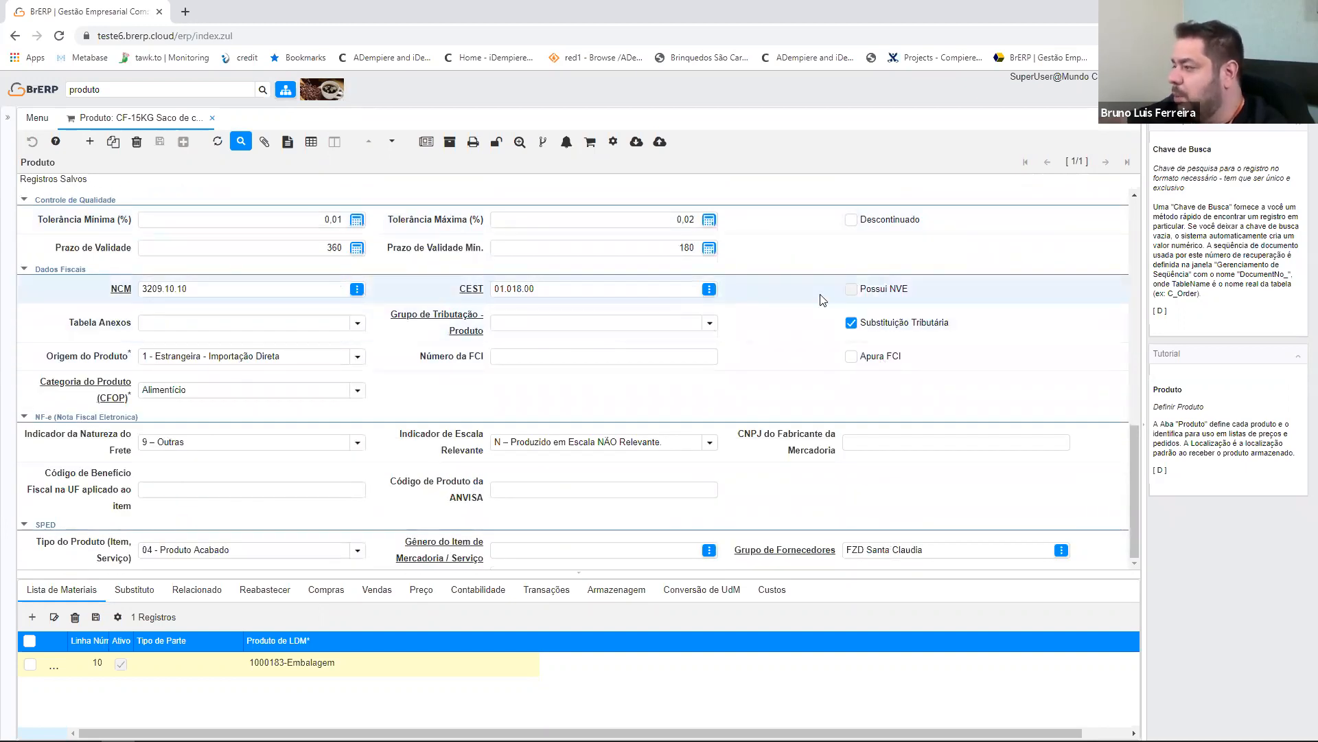
left_click(357, 325)
left_click(401, 349)
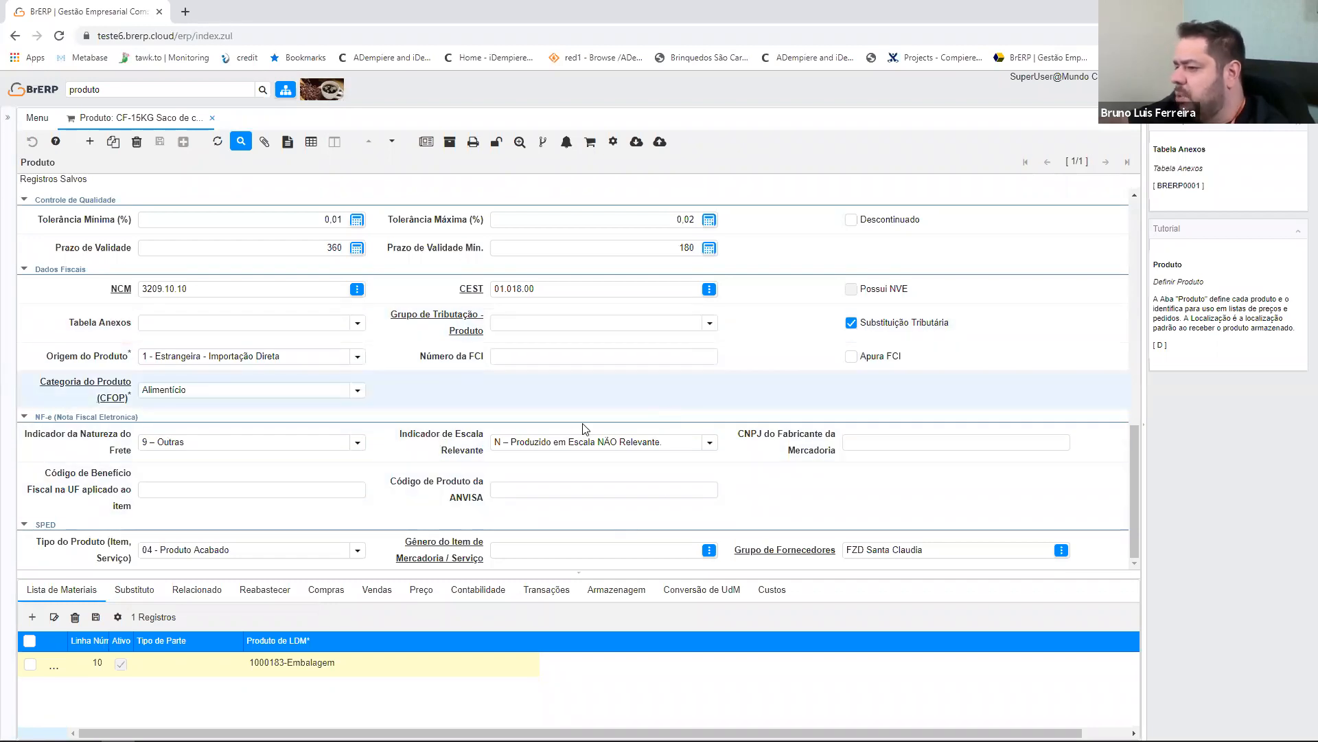
left_click(34, 417)
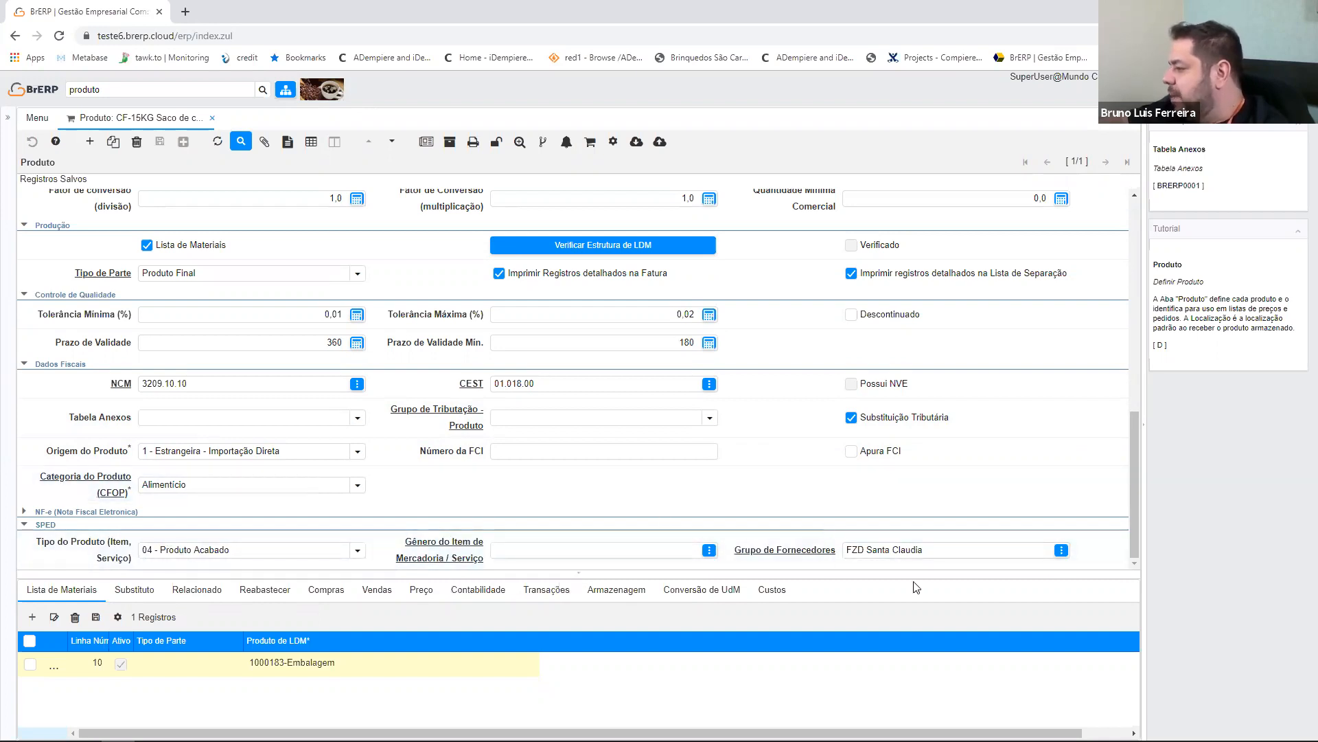
left_click_drag(822, 624, 1023, 581)
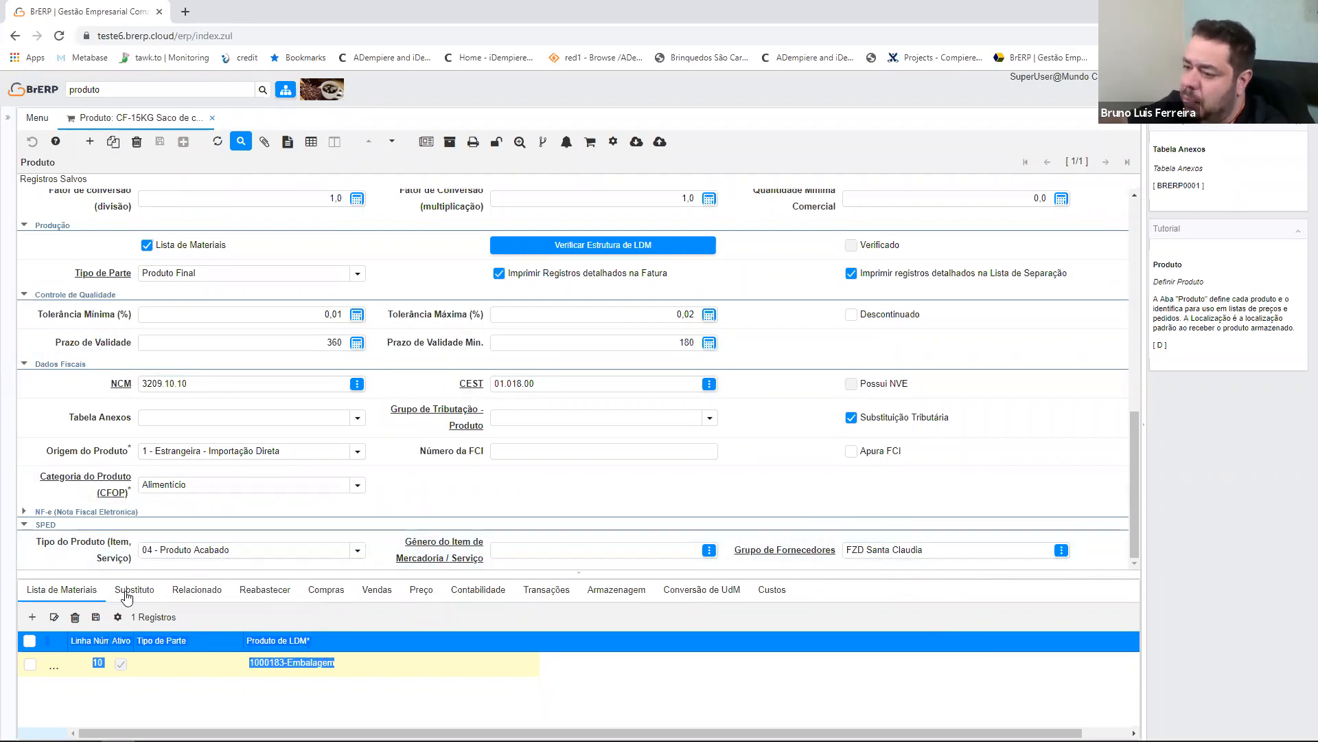
Open the product's Substituto record in full form, review it, and return to the product
left_click(127, 594)
left_click(100, 667)
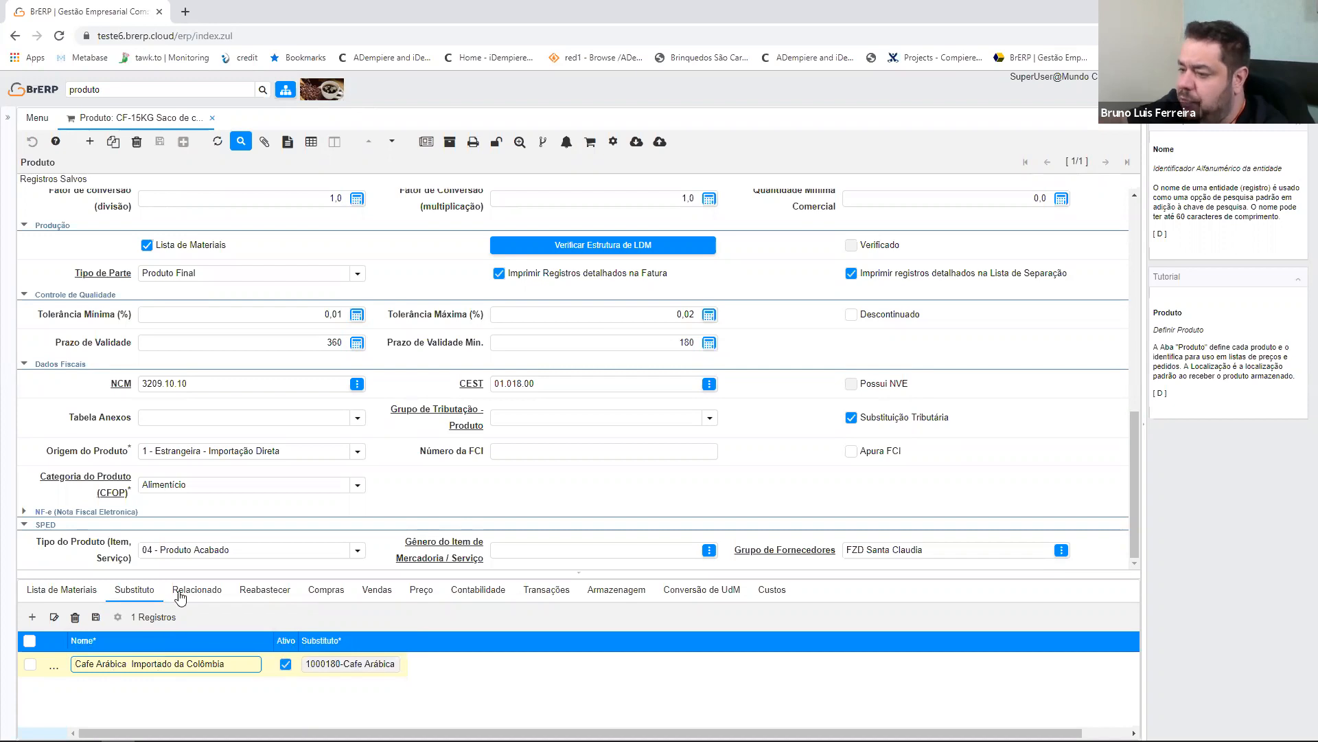
left_click(132, 596)
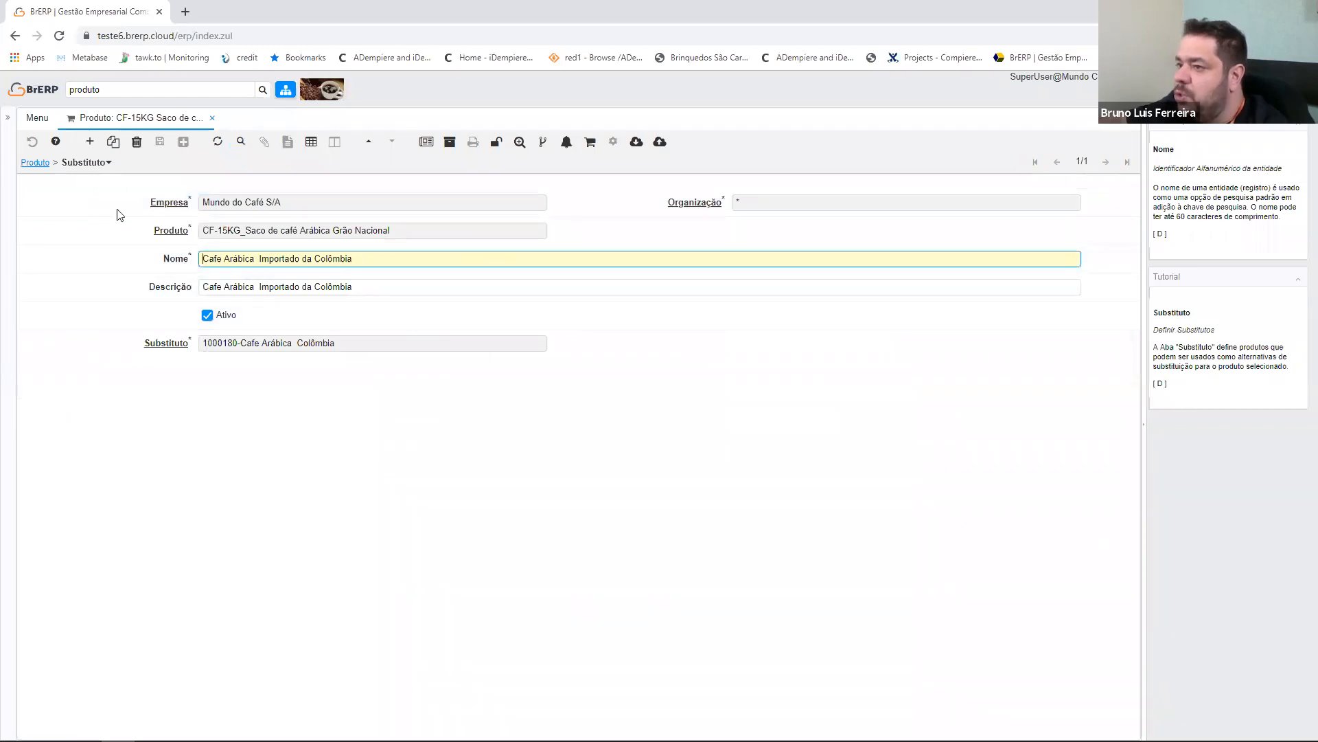
left_click(27, 164)
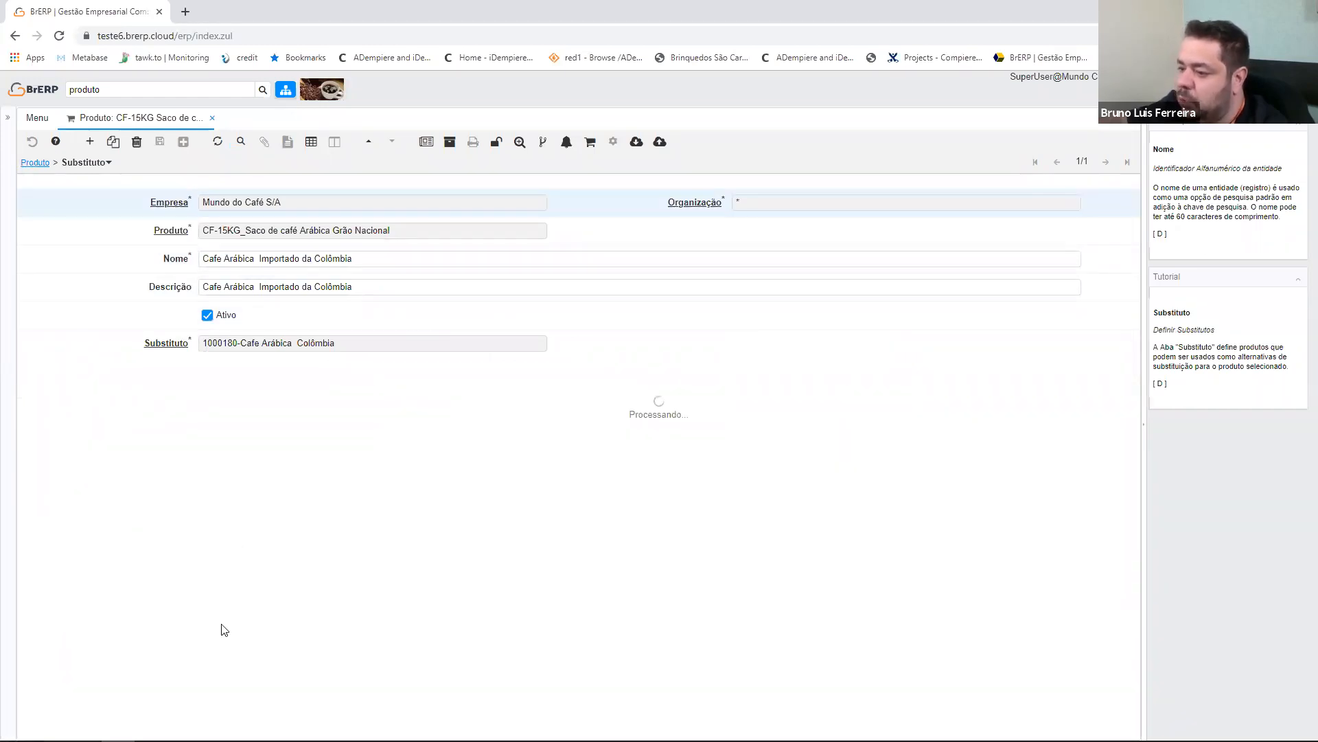
Open the product's Relacionado record in full form, review it, and return to the product
left_click(204, 593)
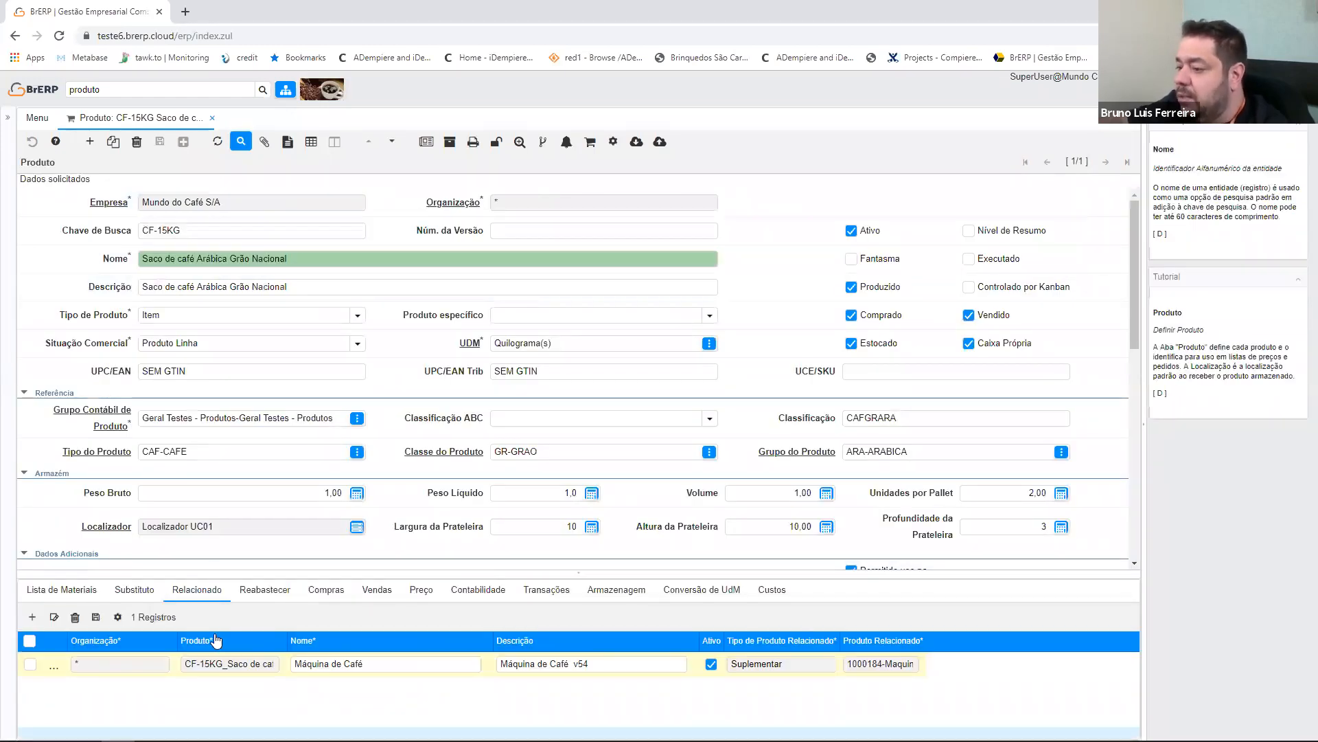
left_click(196, 590)
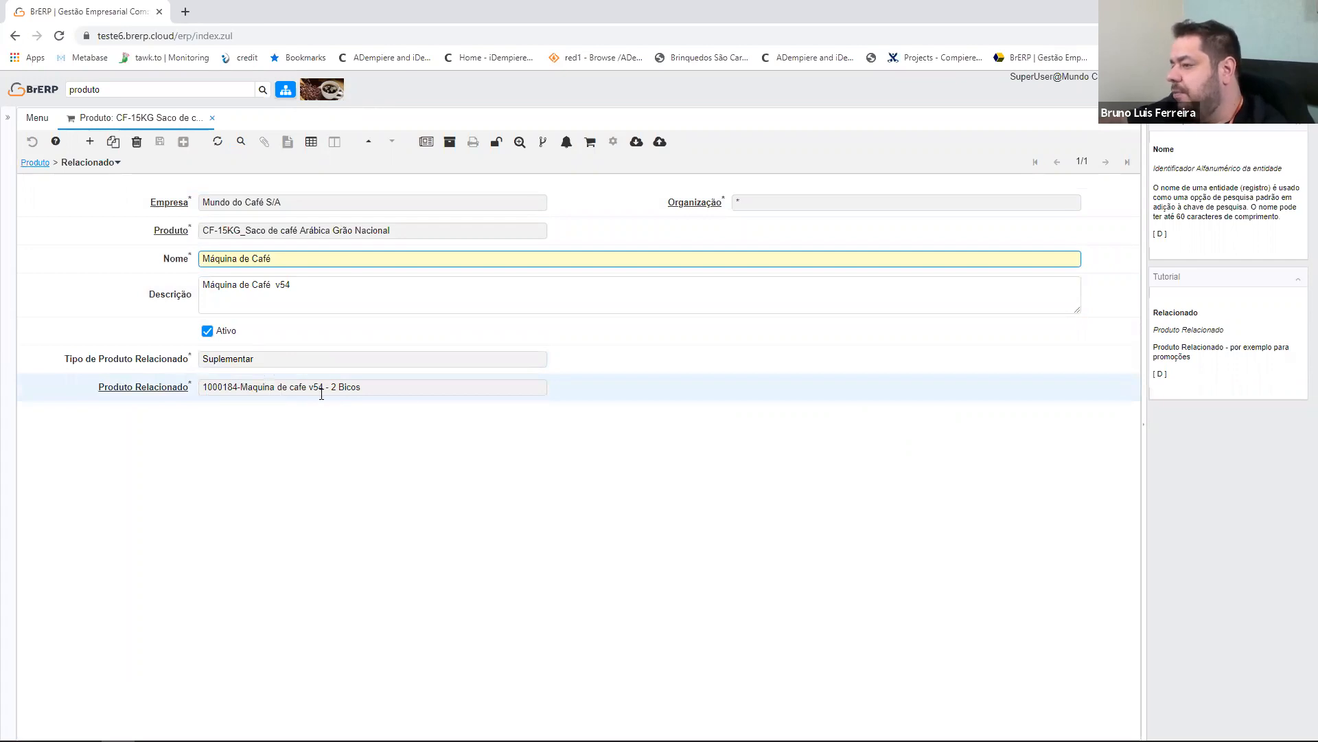
left_click(34, 164)
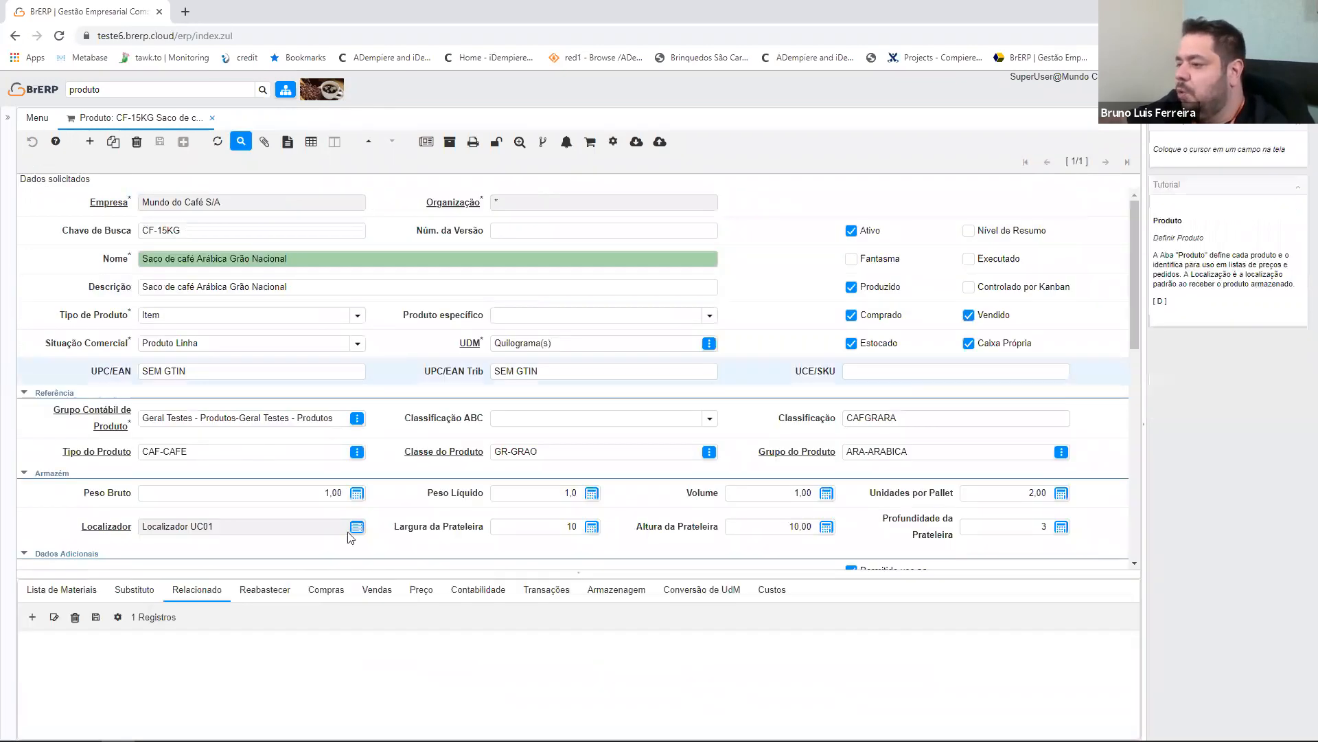
Review the product's Reabastecer record with its replenishment type and levels, and open its Compras record
left_click(265, 590)
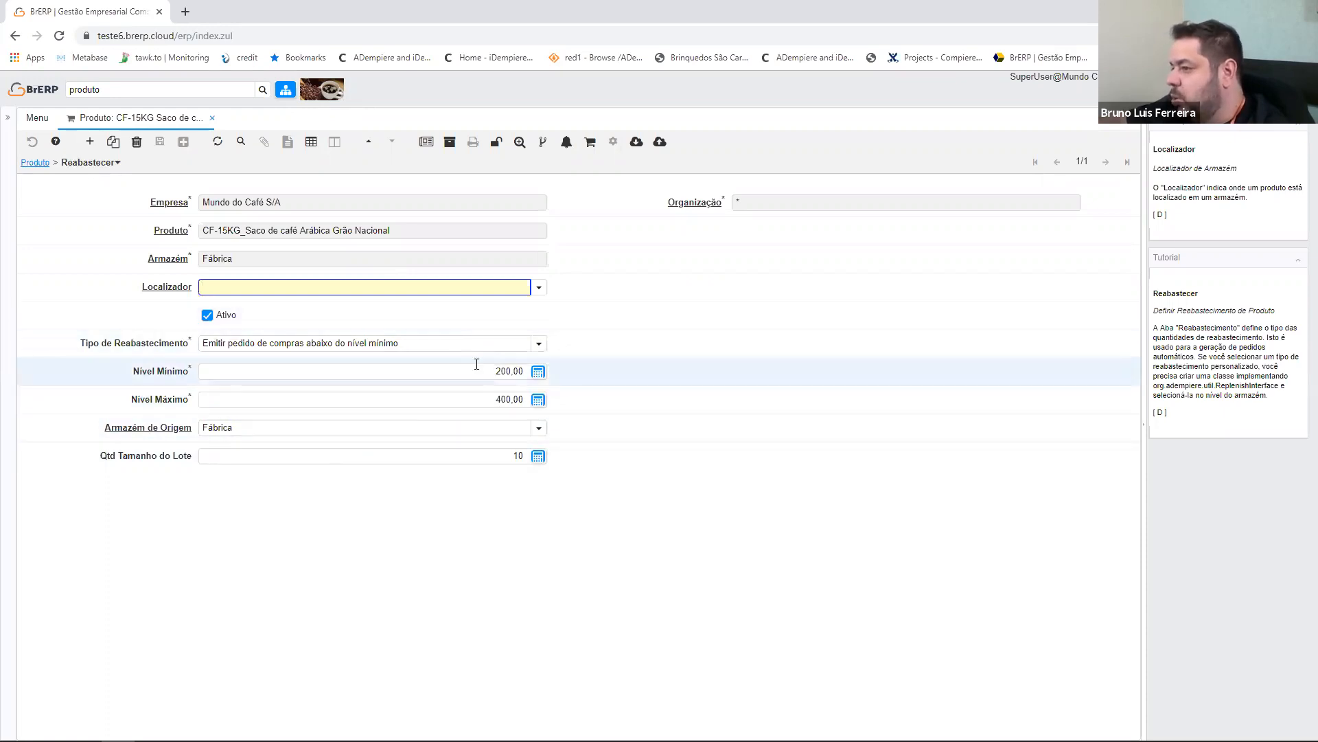
left_click(28, 164)
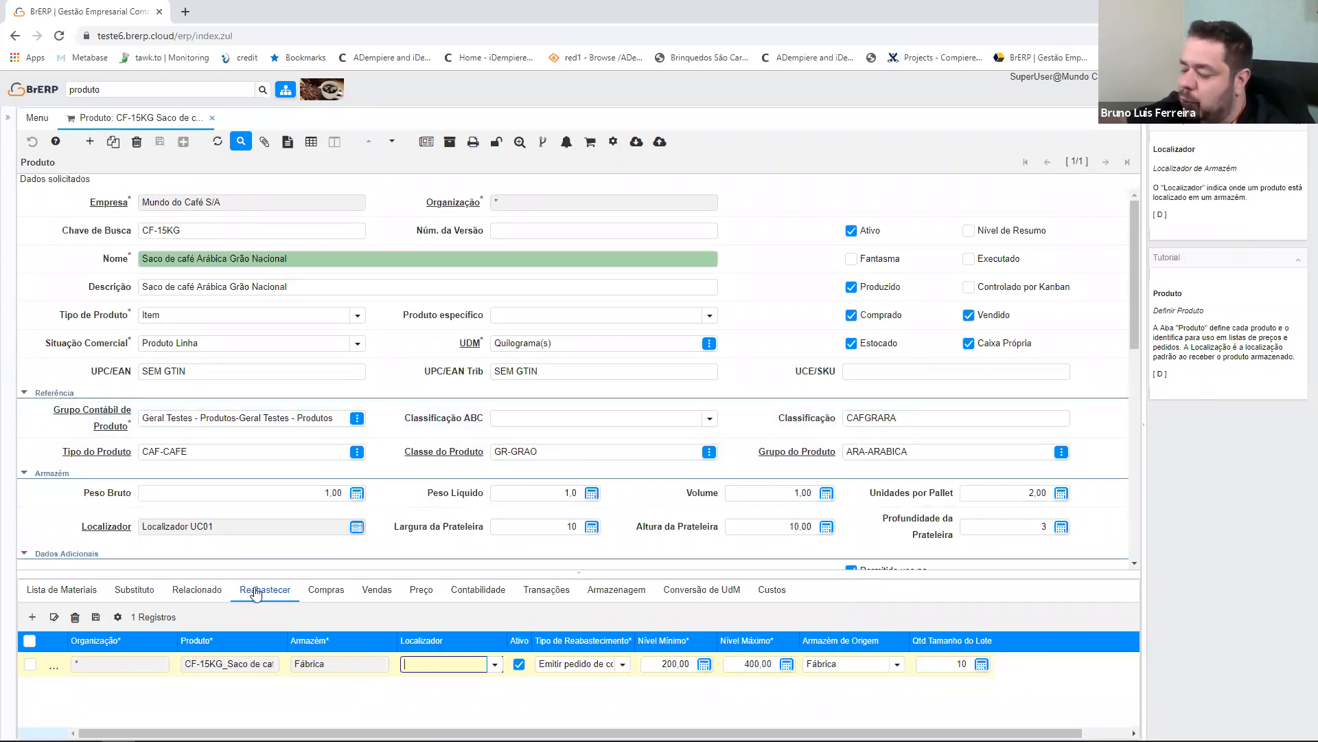
left_click(328, 594)
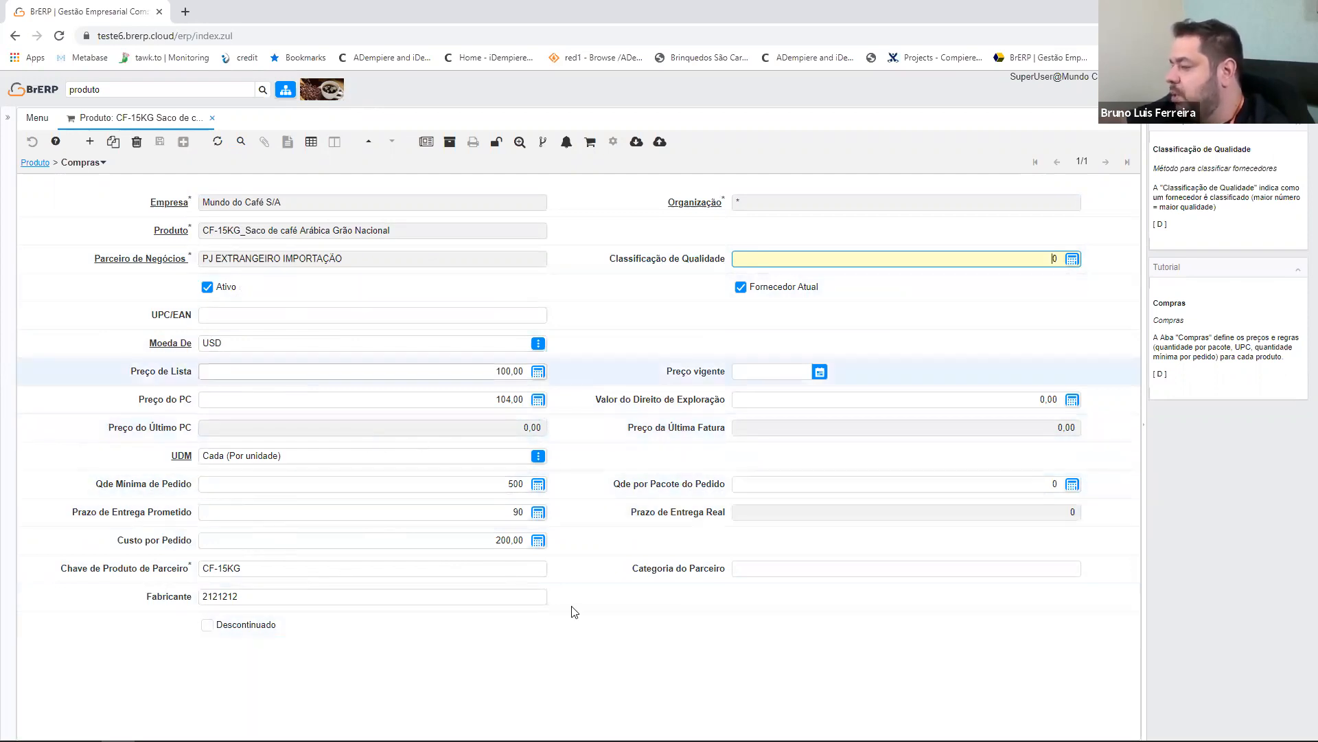
Return from Compras to the product, review its Vendas record in full form, and check both record lists under the product
left_click(29, 160)
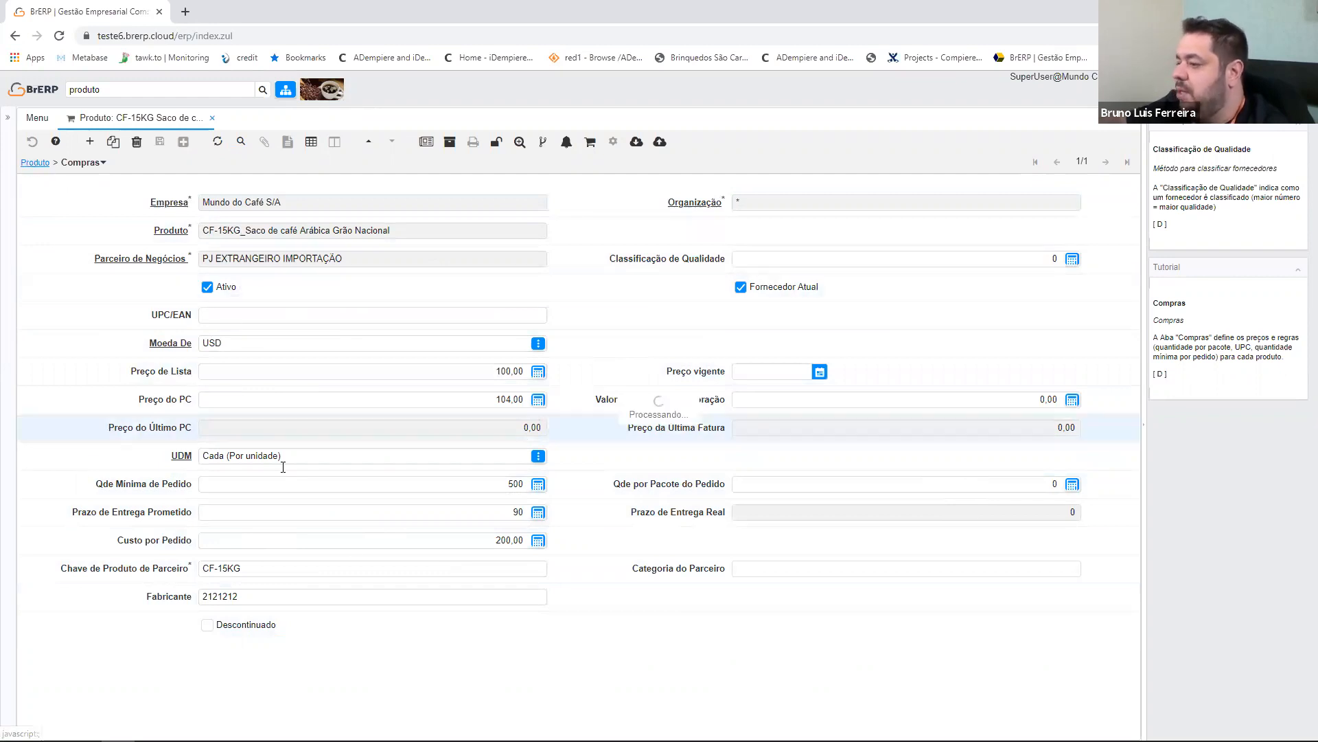
left_click(378, 592)
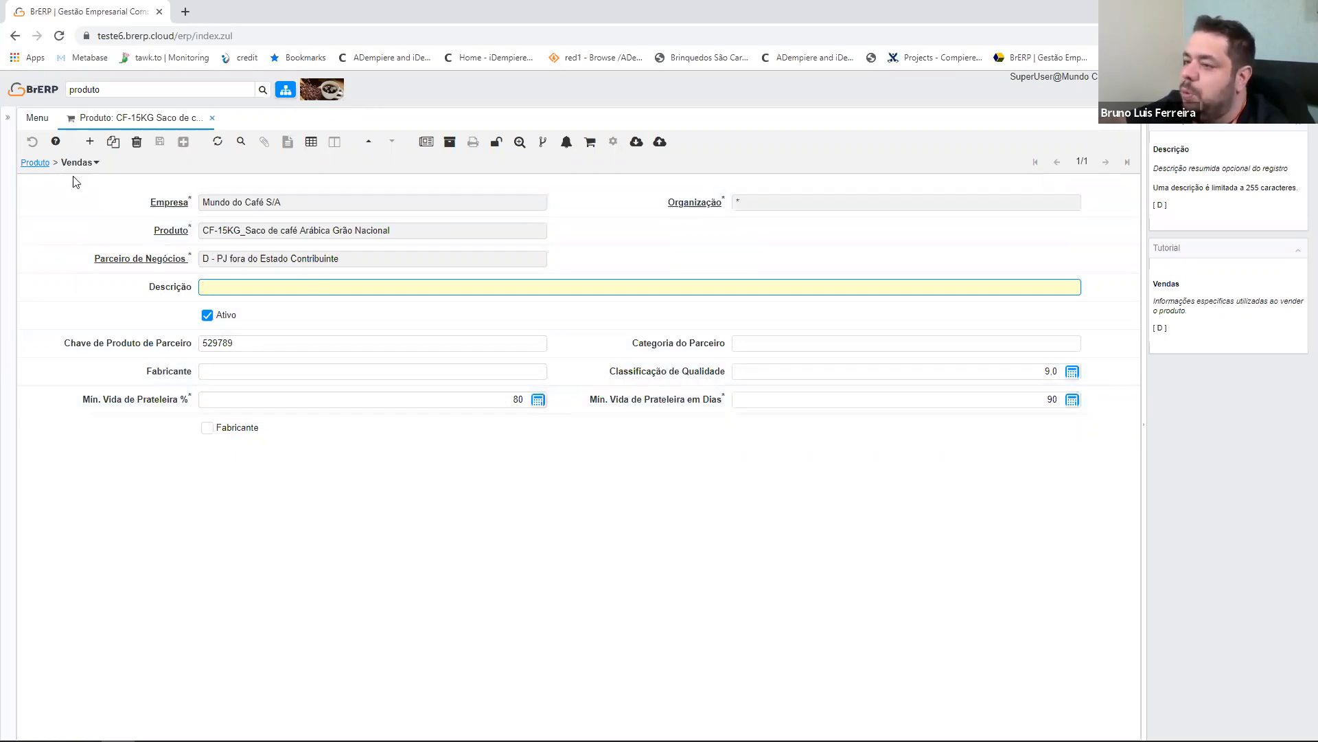
left_click(35, 164)
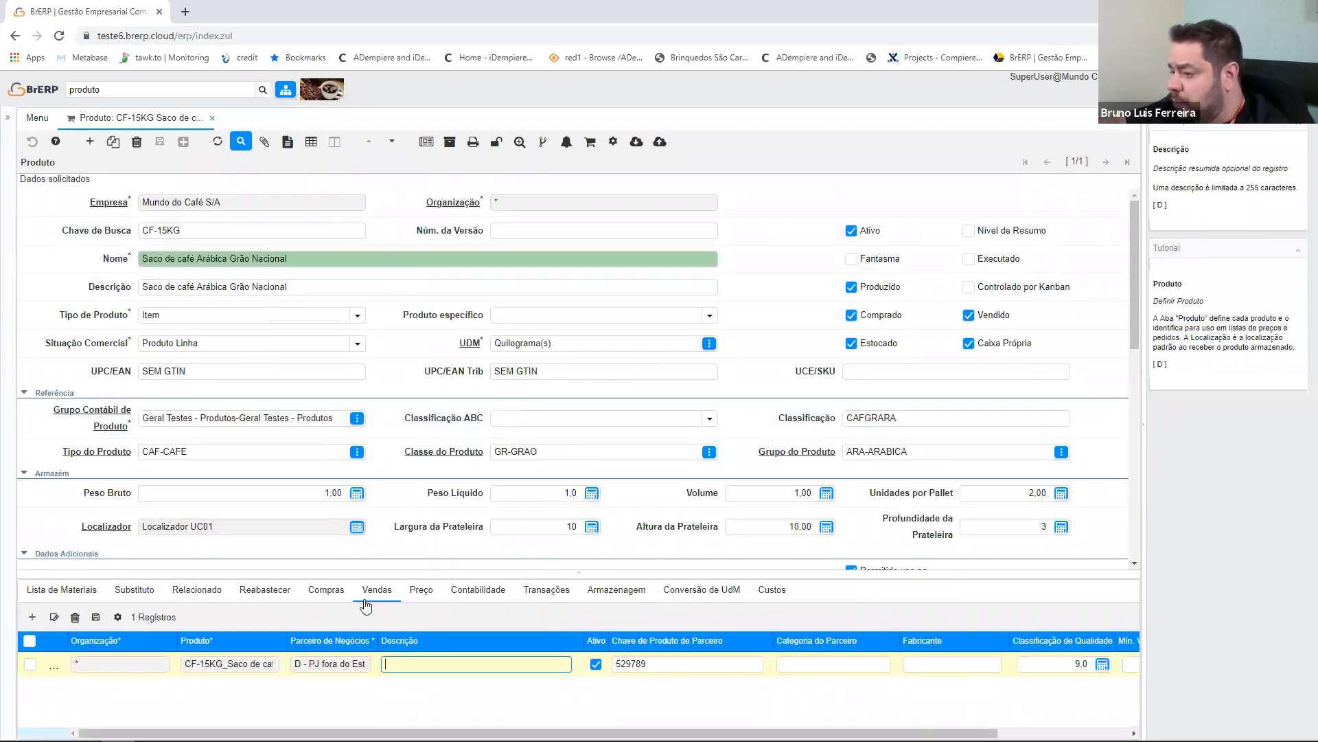
left_click(343, 593)
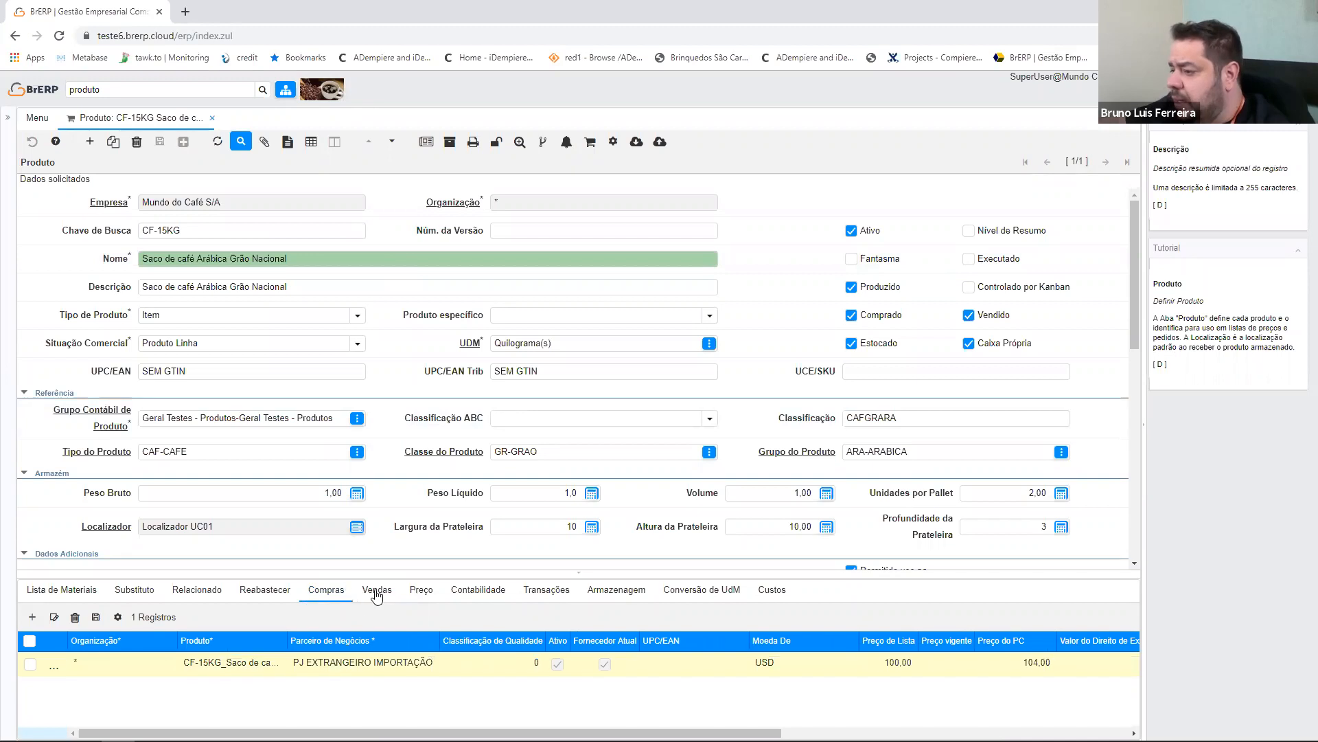
left_click(377, 588)
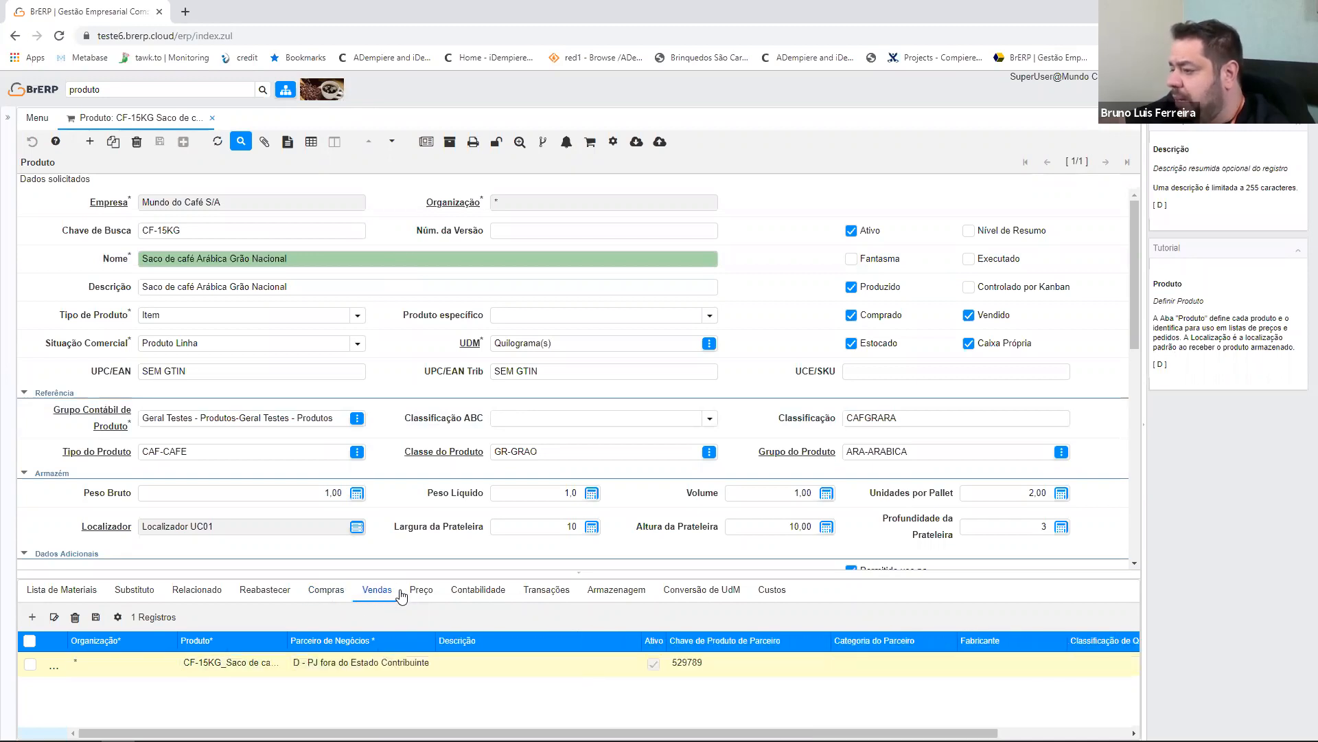
Review the product's Preço records for each price list version and its Contabilidade accounts
left_click(432, 594)
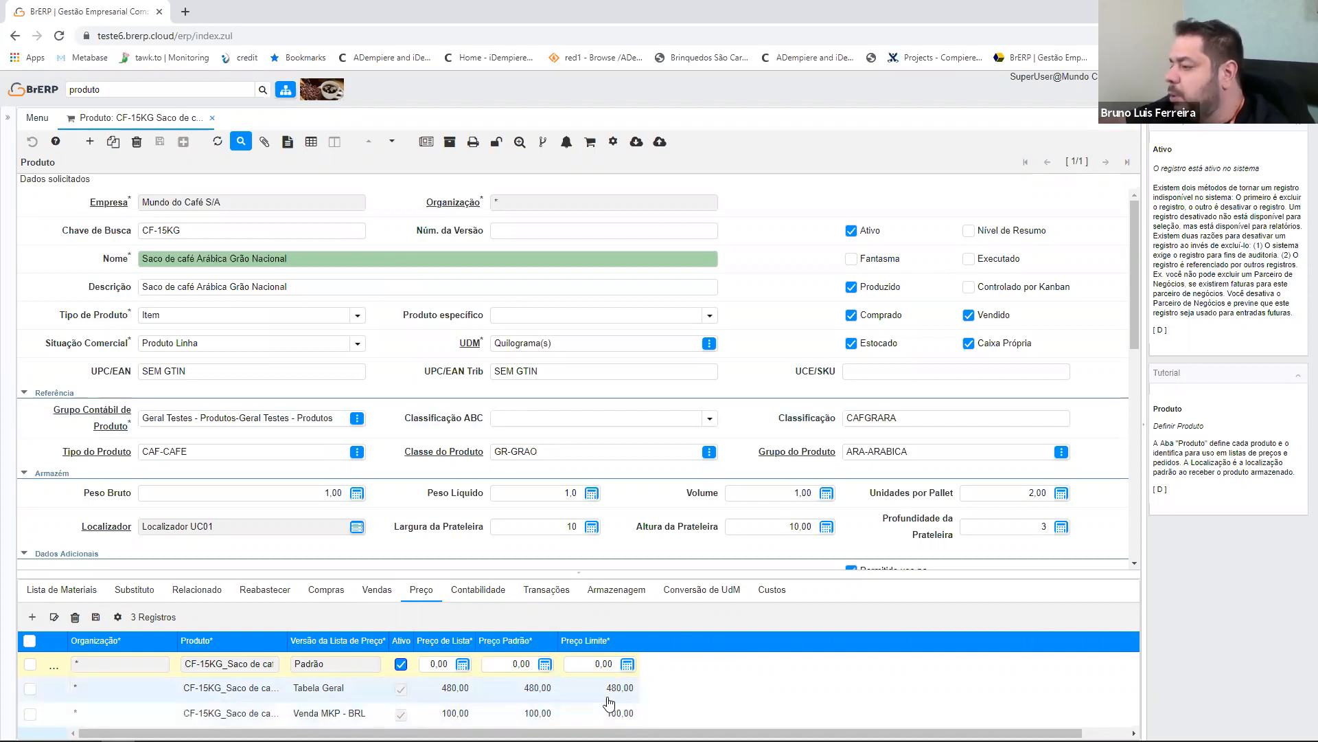
left_click(491, 592)
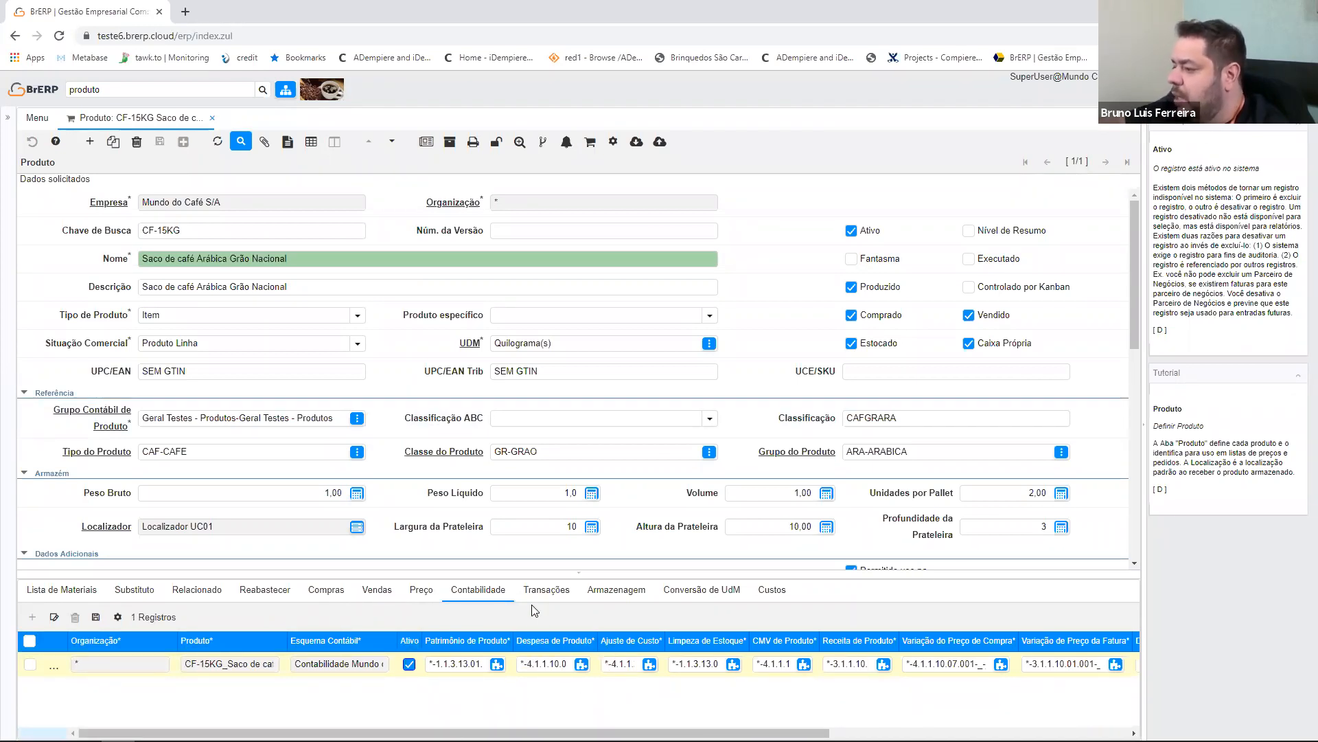
Review the product's stock movements in Transações and its balances per locator in Armazenagem
left_click(547, 589)
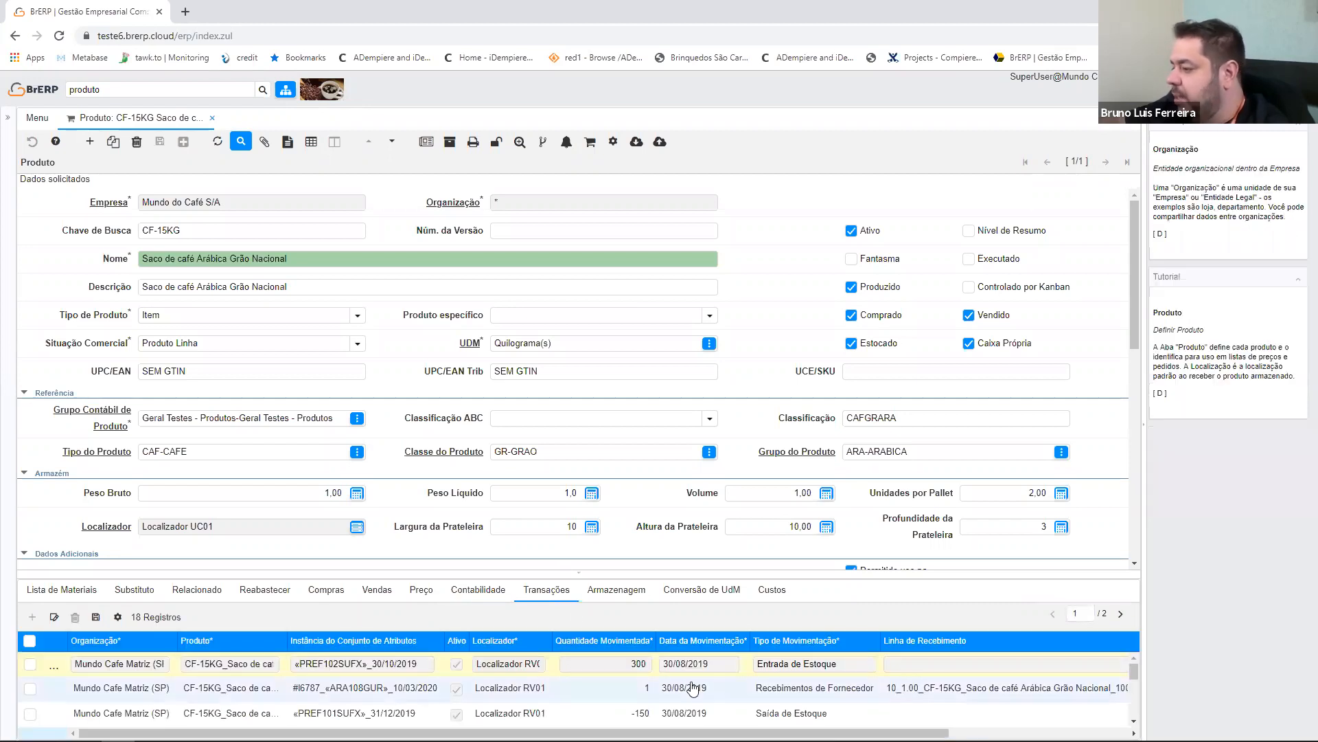
left_click(614, 590)
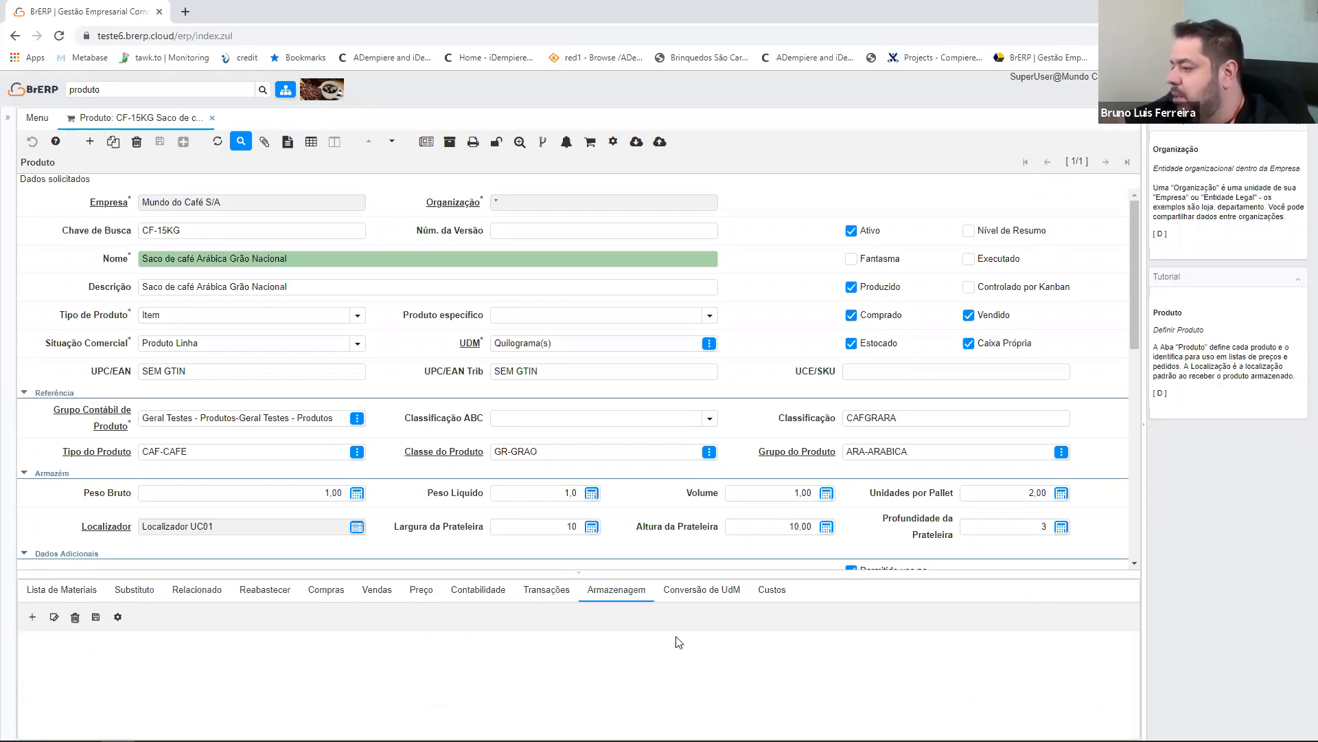
left_click(547, 592)
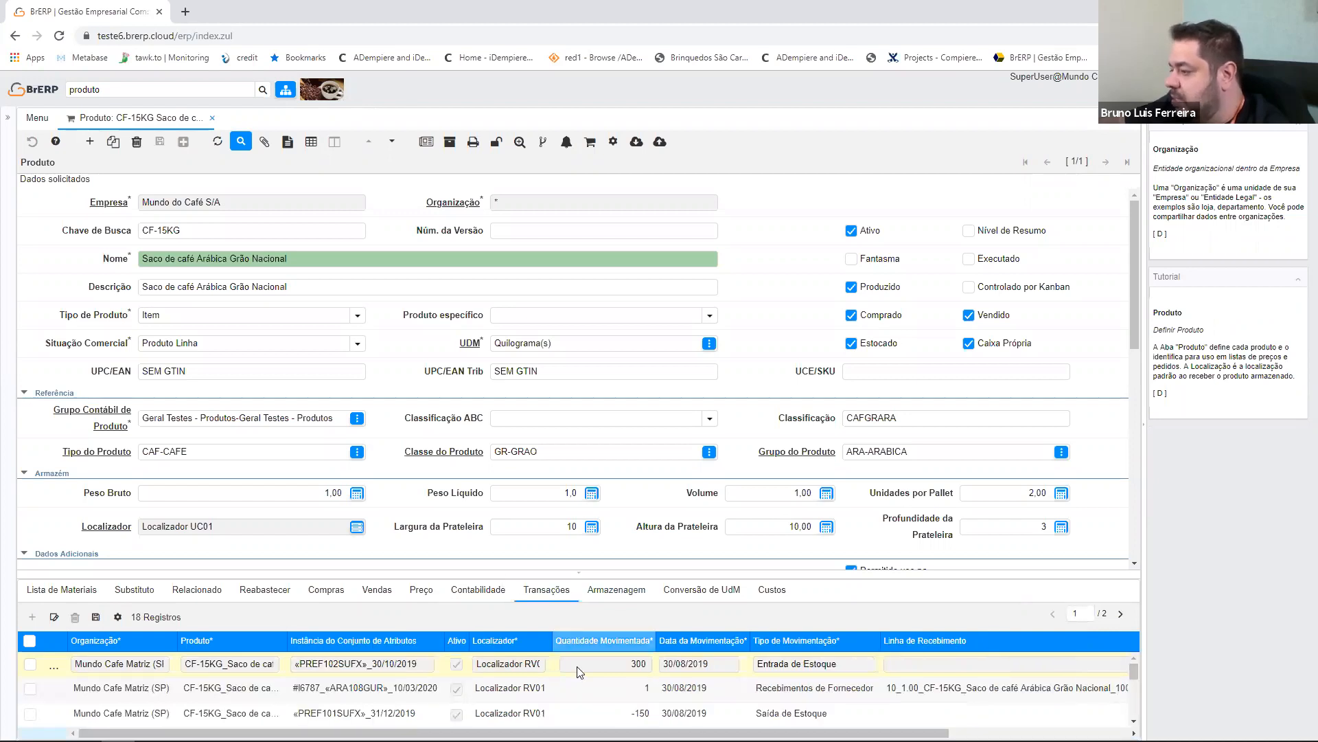
left_click(614, 592)
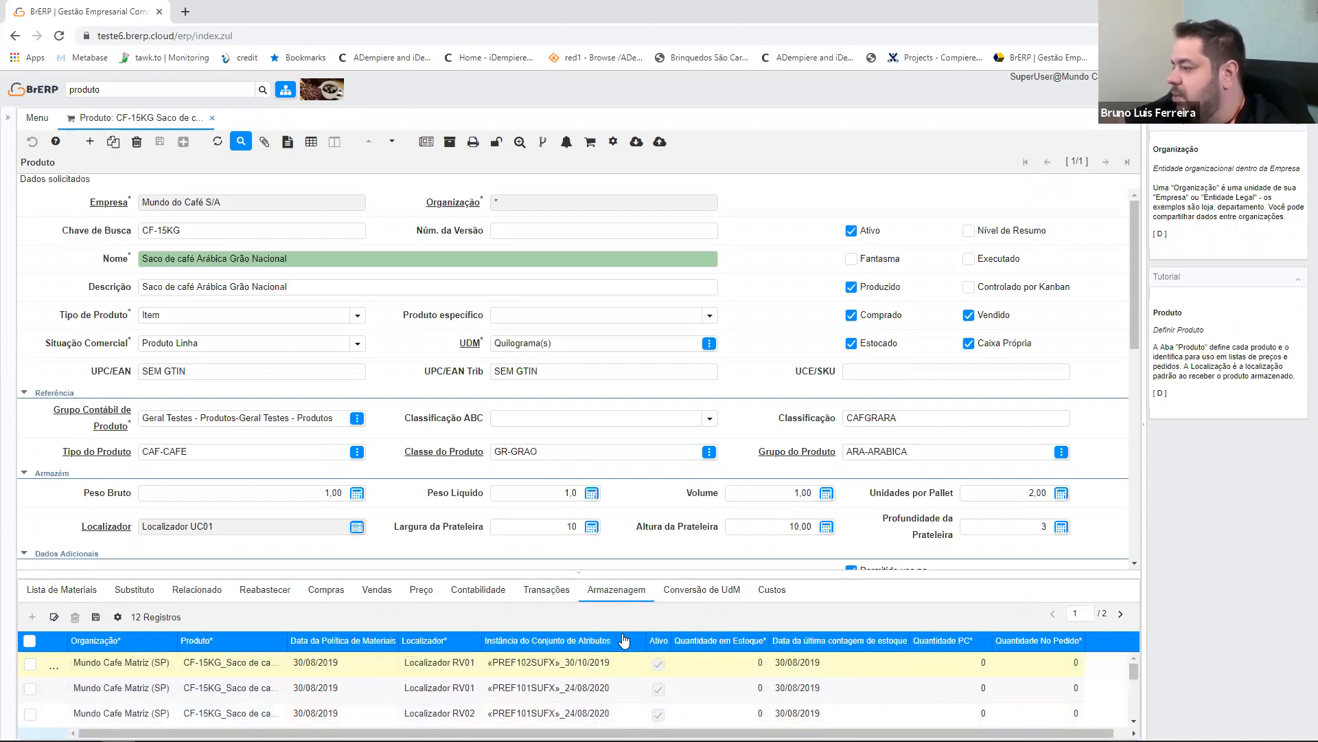
Review the product's Conversão de UdM record and look through its Custos records by organization and cost element
left_click(700, 592)
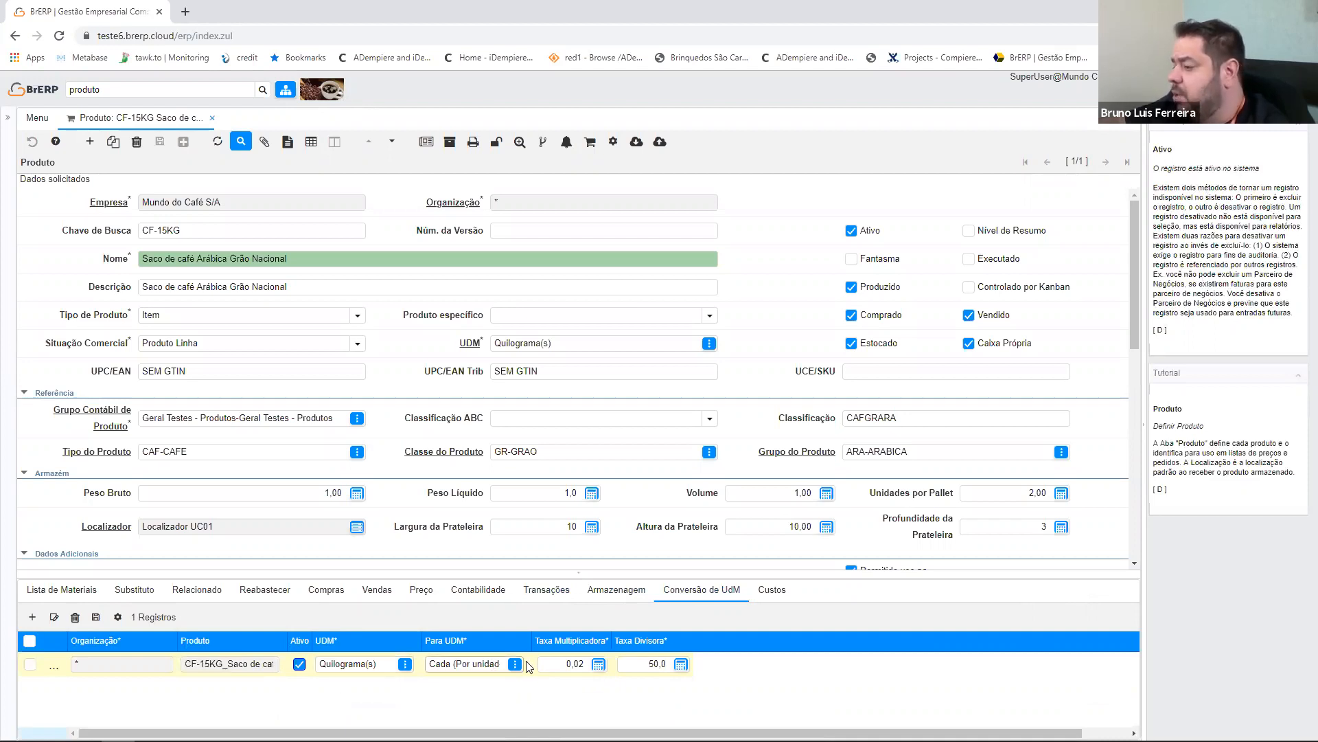
left_click(772, 590)
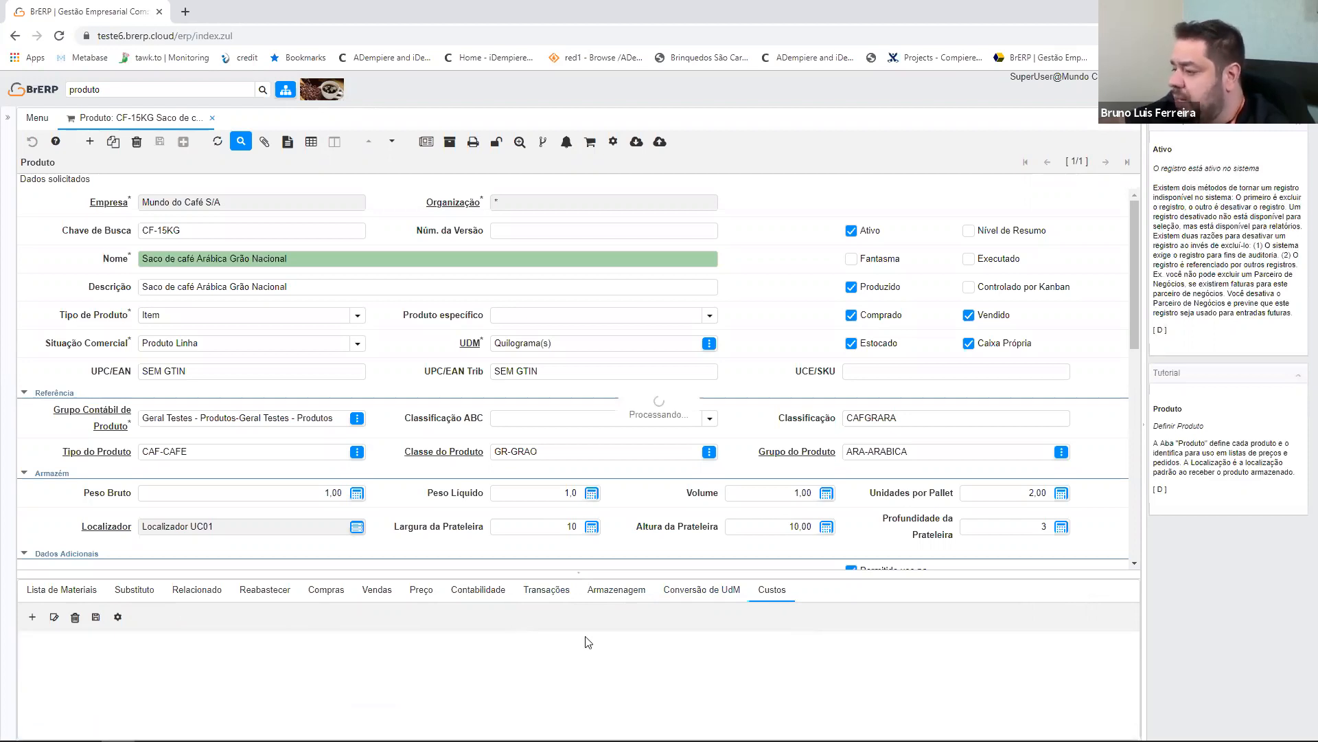
left_click(756, 664)
scroll(1002, 705, "down", 3)
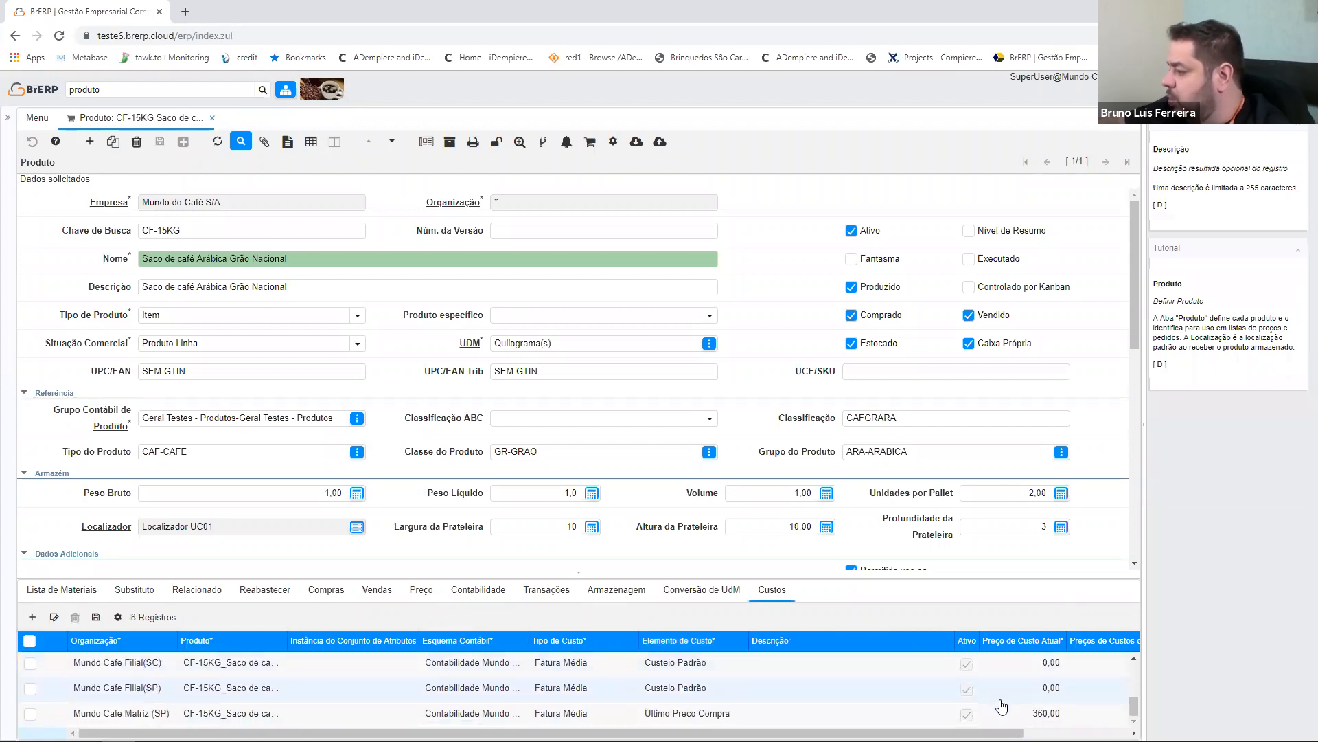
scroll(847, 702, "up", 3)
scroll(855, 700, "down", 2)
scroll(859, 698, "up", 2)
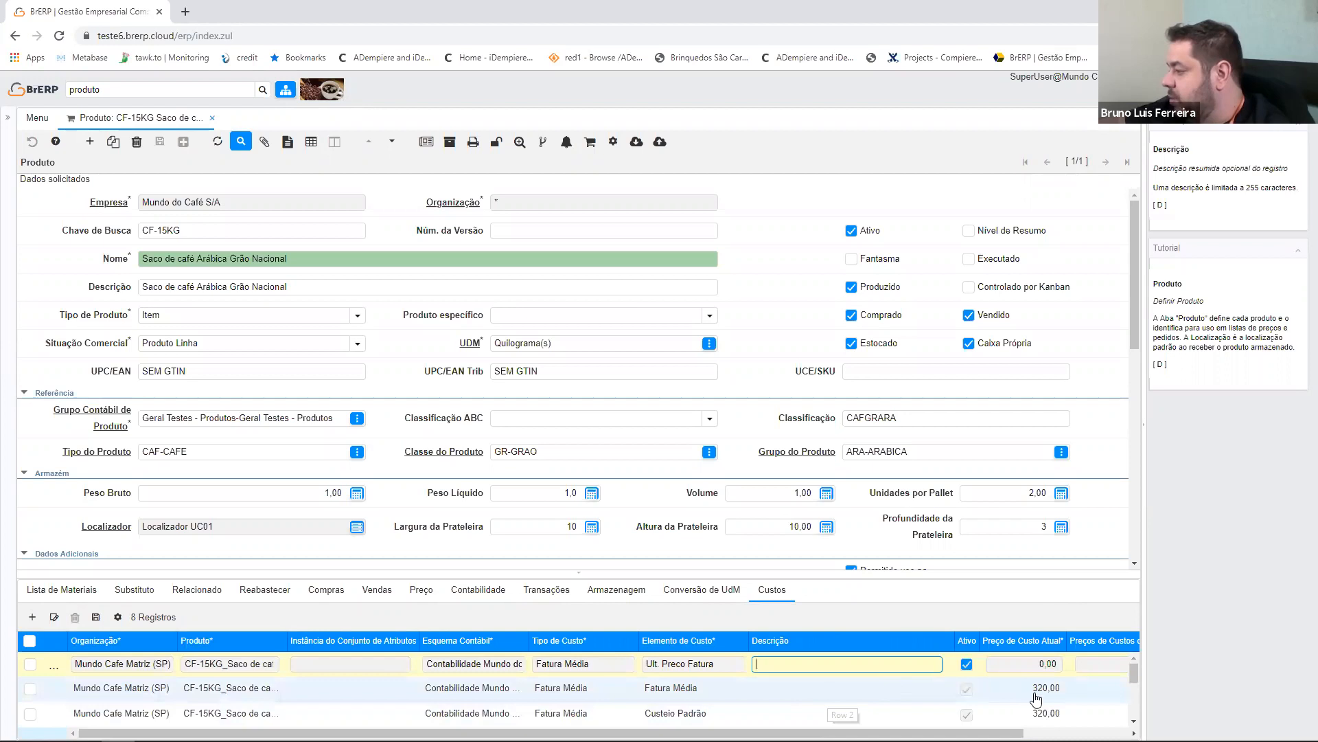
scroll(1016, 695, "down", 3)
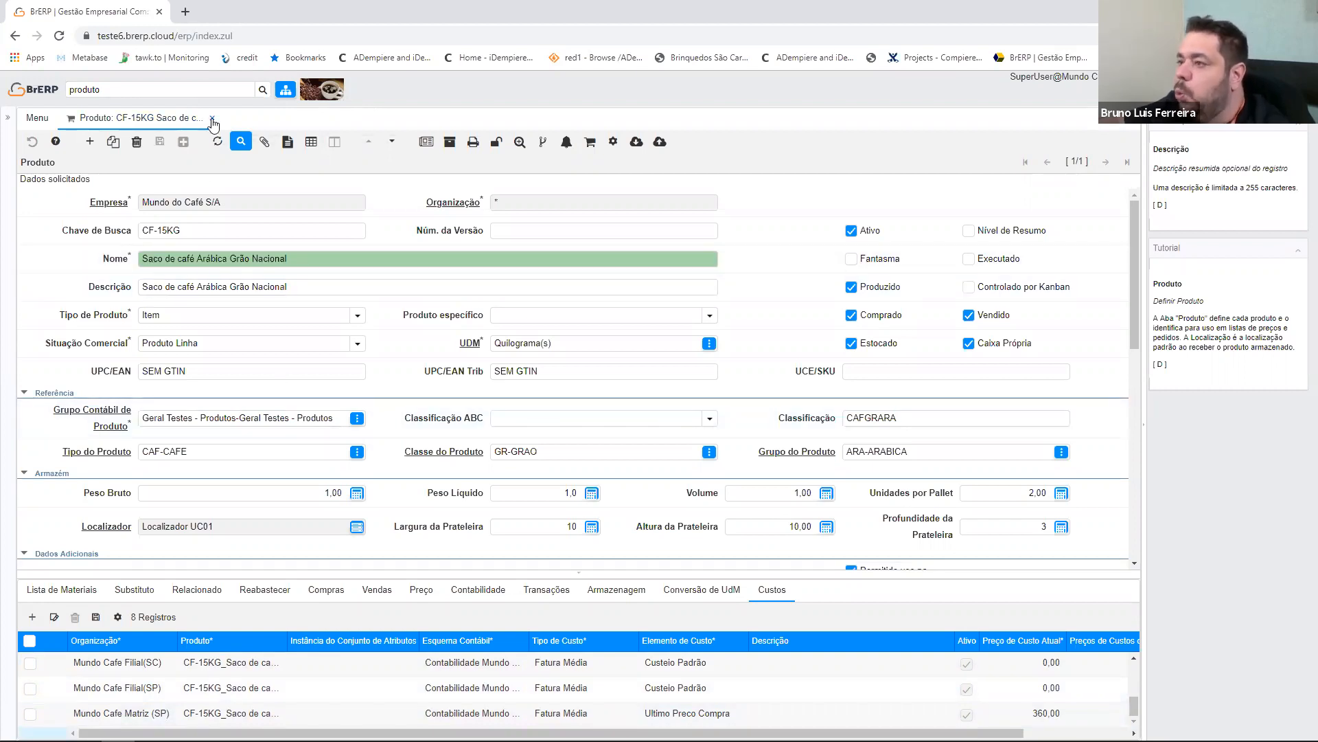
Close the product window, open the Informações de Produto query, and try searching Chave de Busca for "Saco de café Arábica Grão Nacional"
left_click(213, 119)
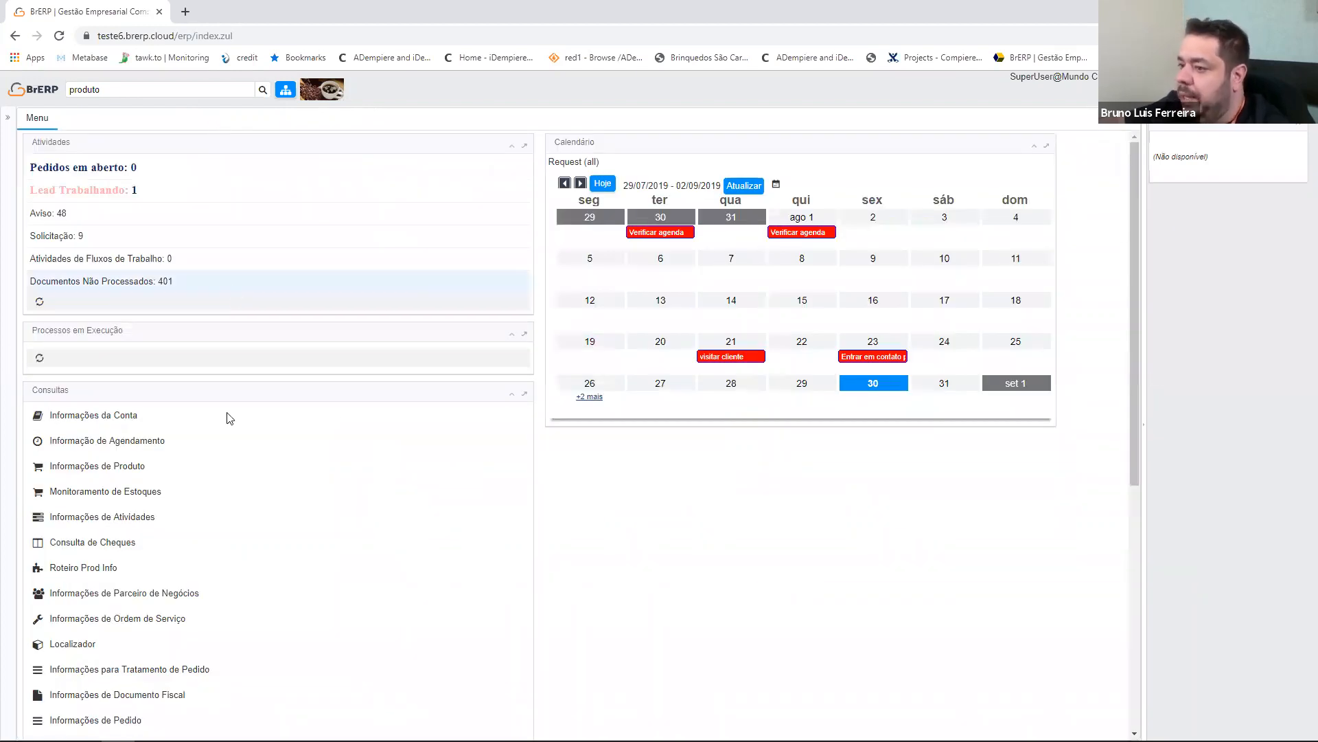
left_click(97, 467)
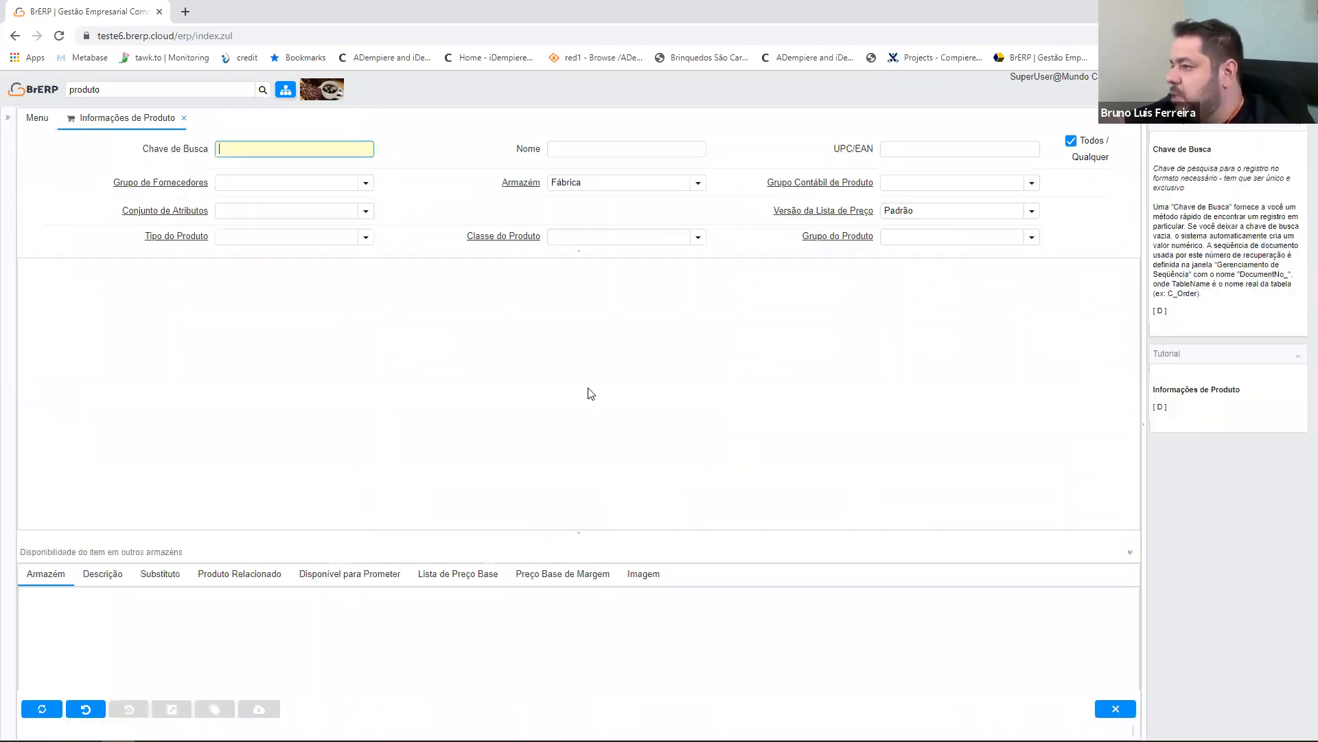
type("aco de café Arábica Grão Nacional")
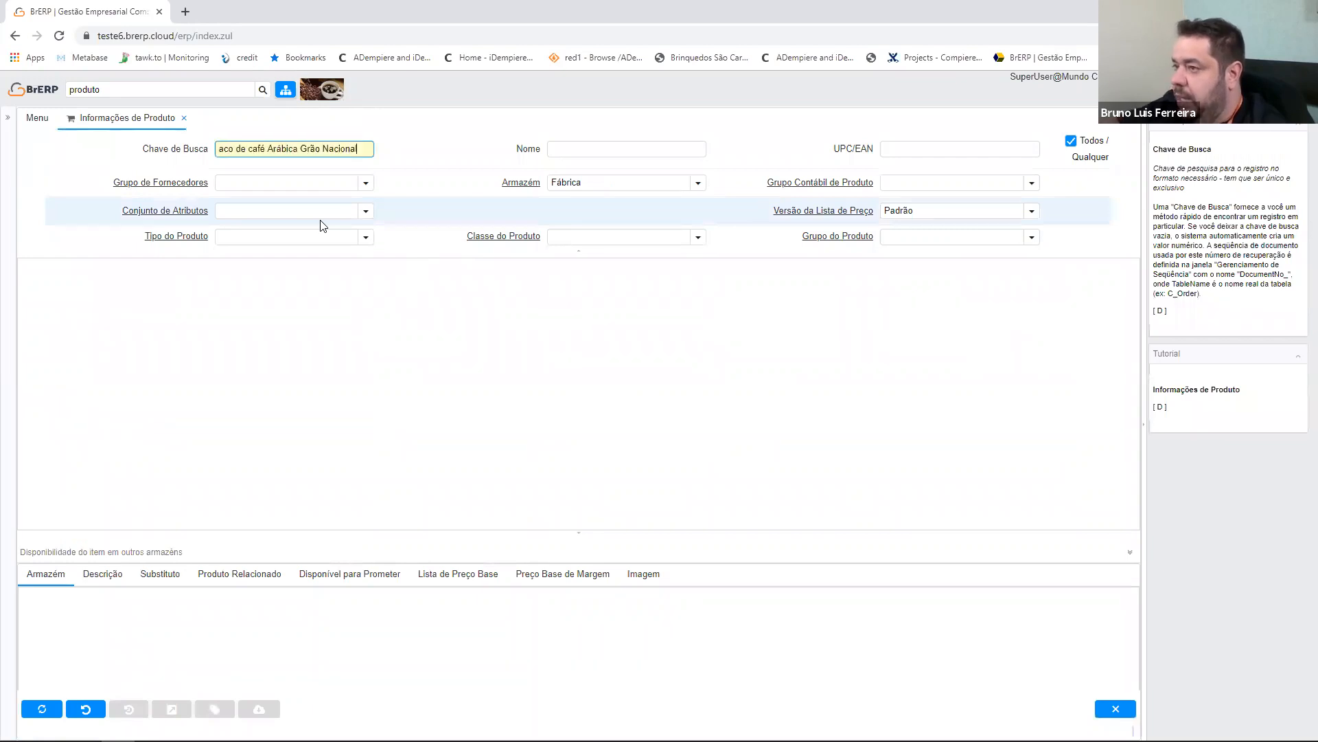
key("Return")
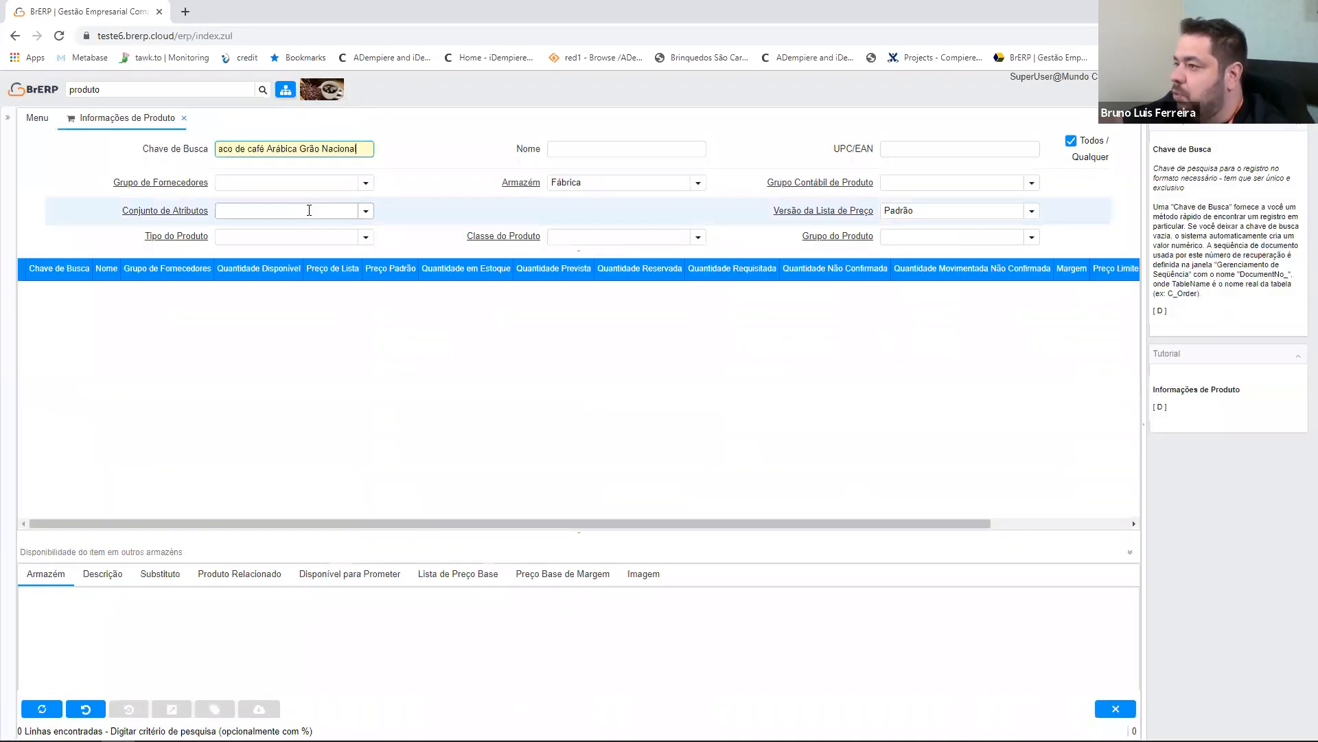
Search Chave de Busca for CF-15KG instead and select the matching product to view its warehouse availability
key("ctrl+a")
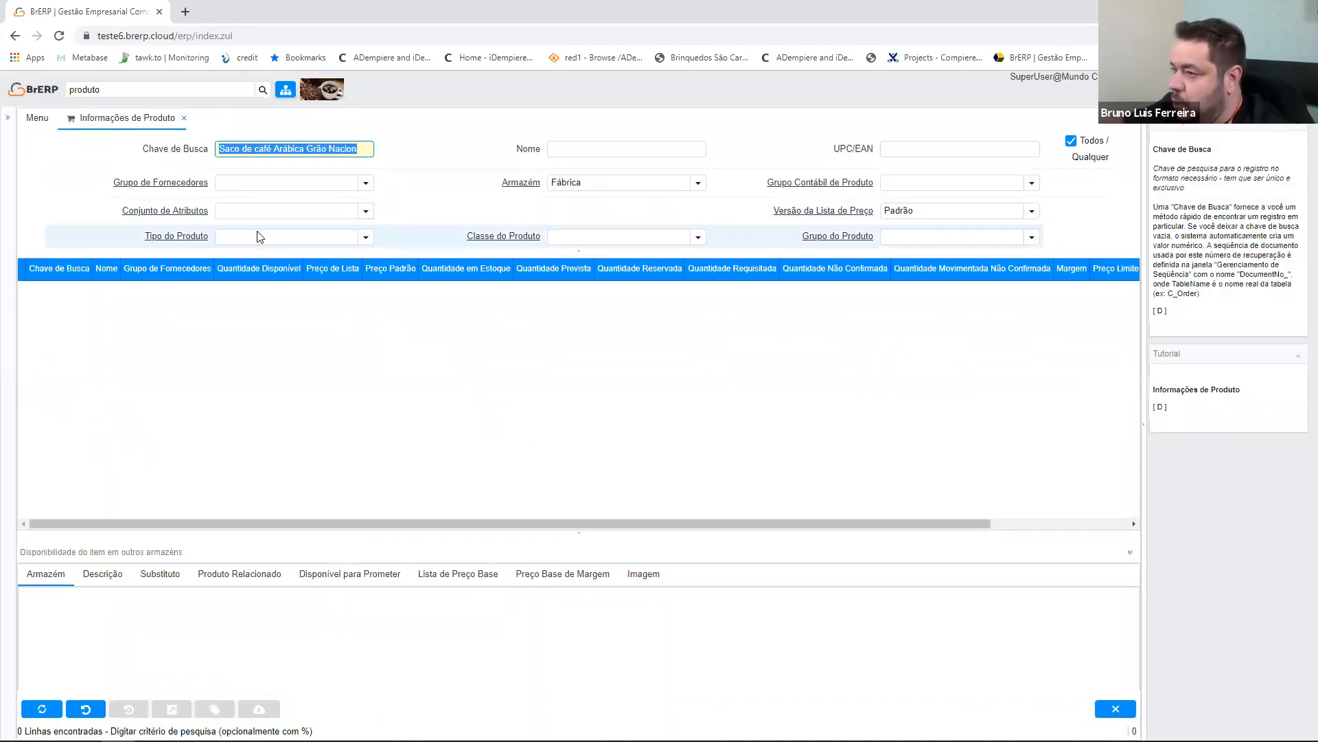
key("ctrl+grave")
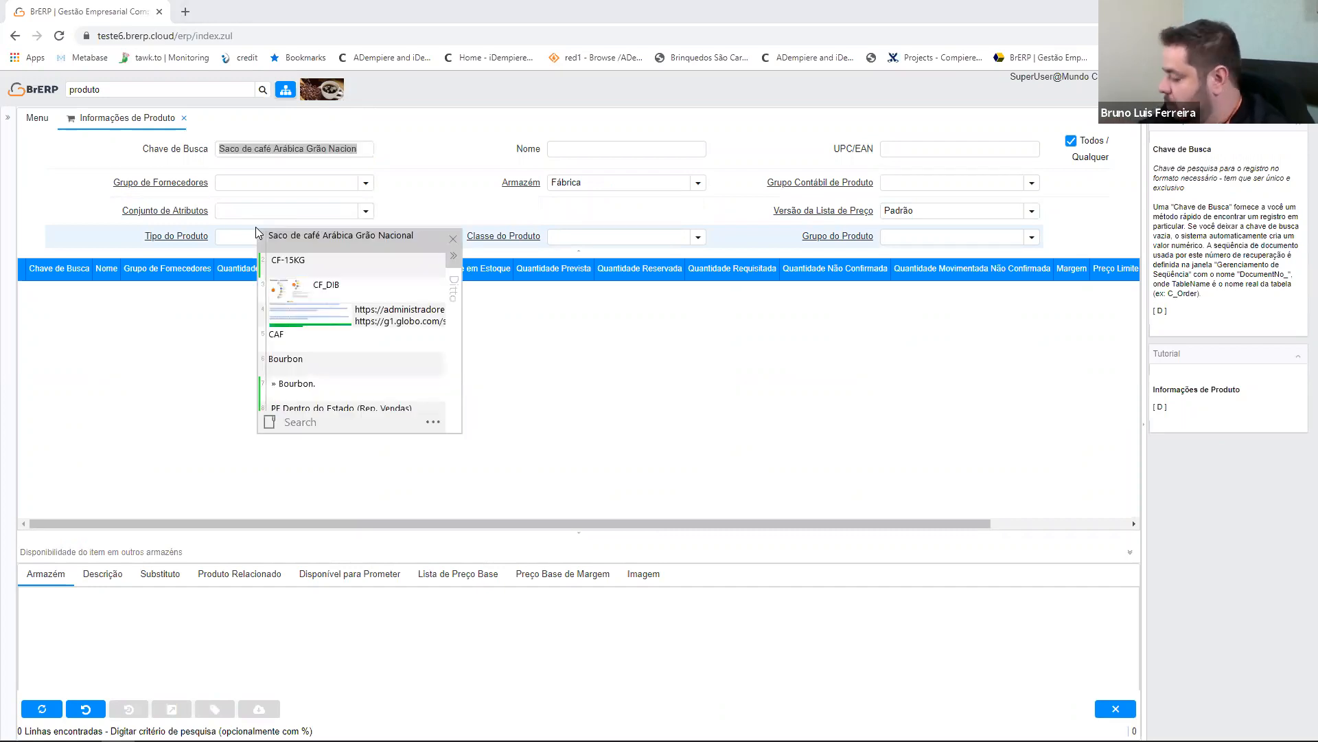
key("Down")
key("Return")
key("Return")
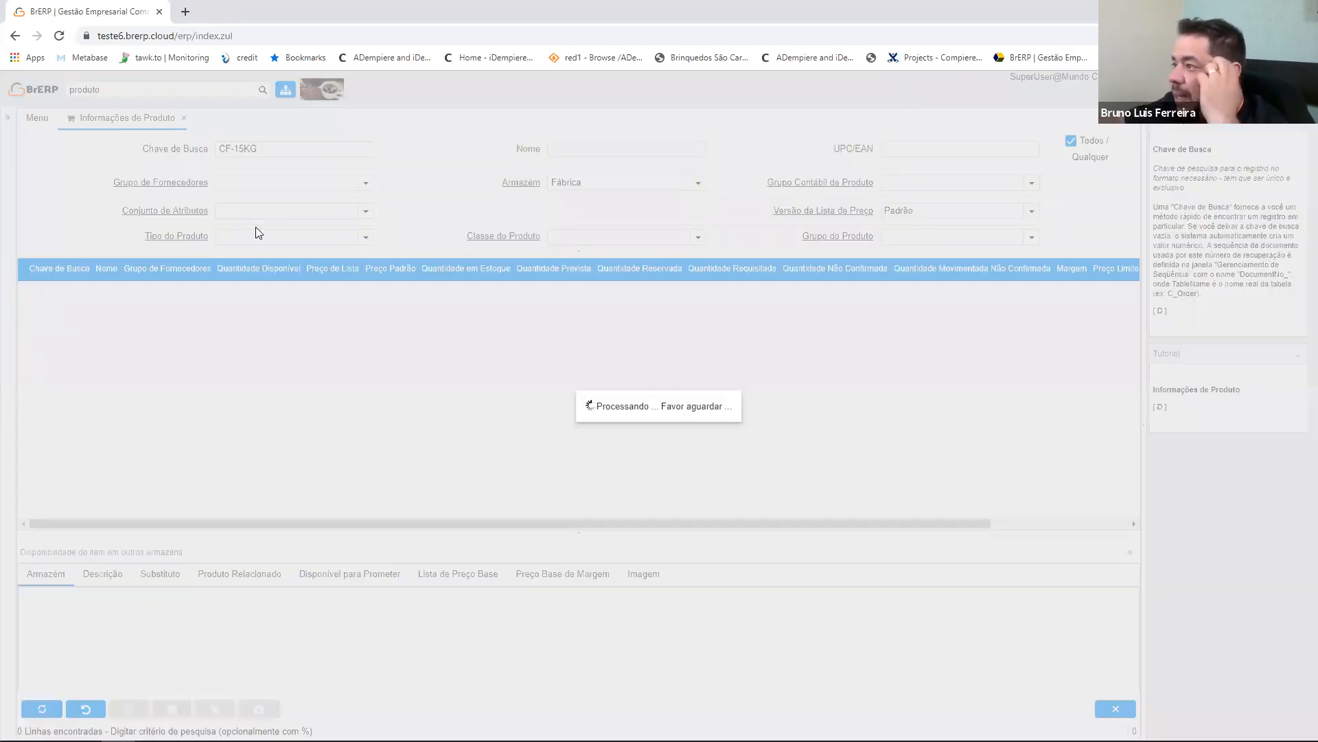
left_click(30, 298)
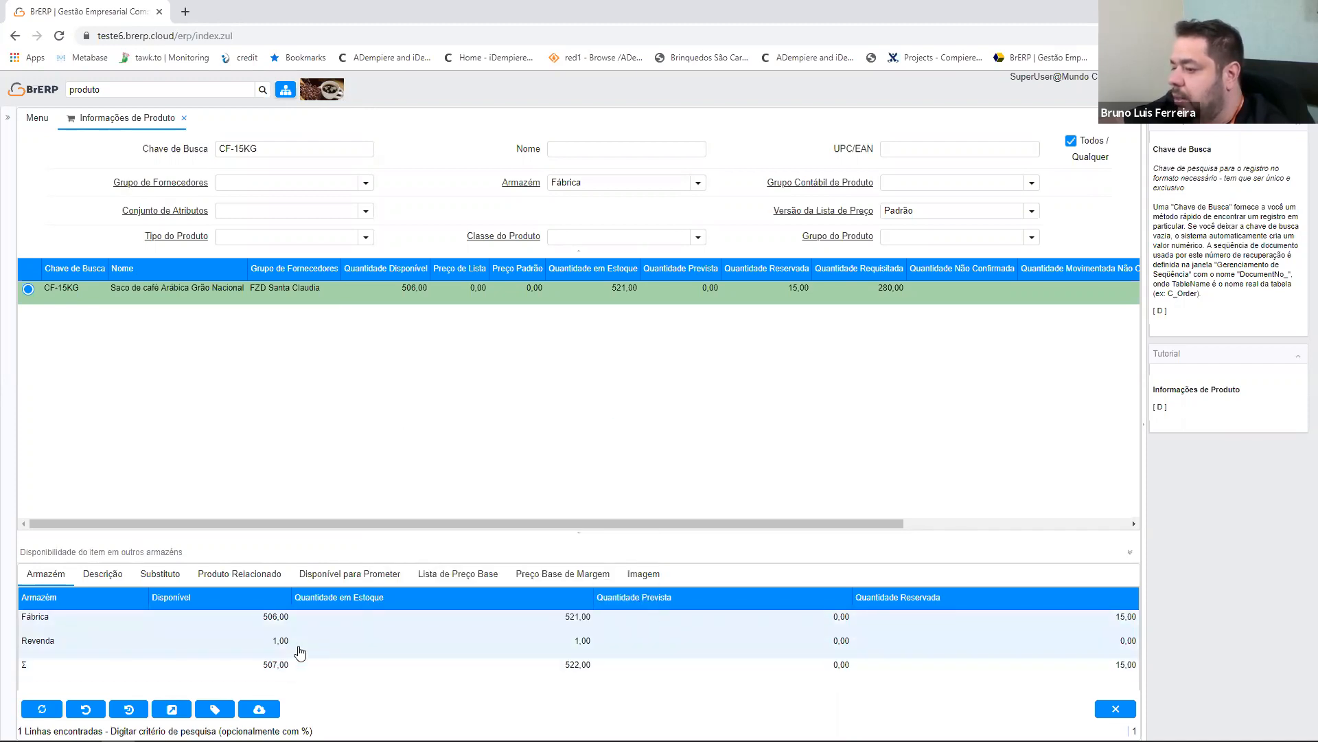
key("ctrl+shift+i")
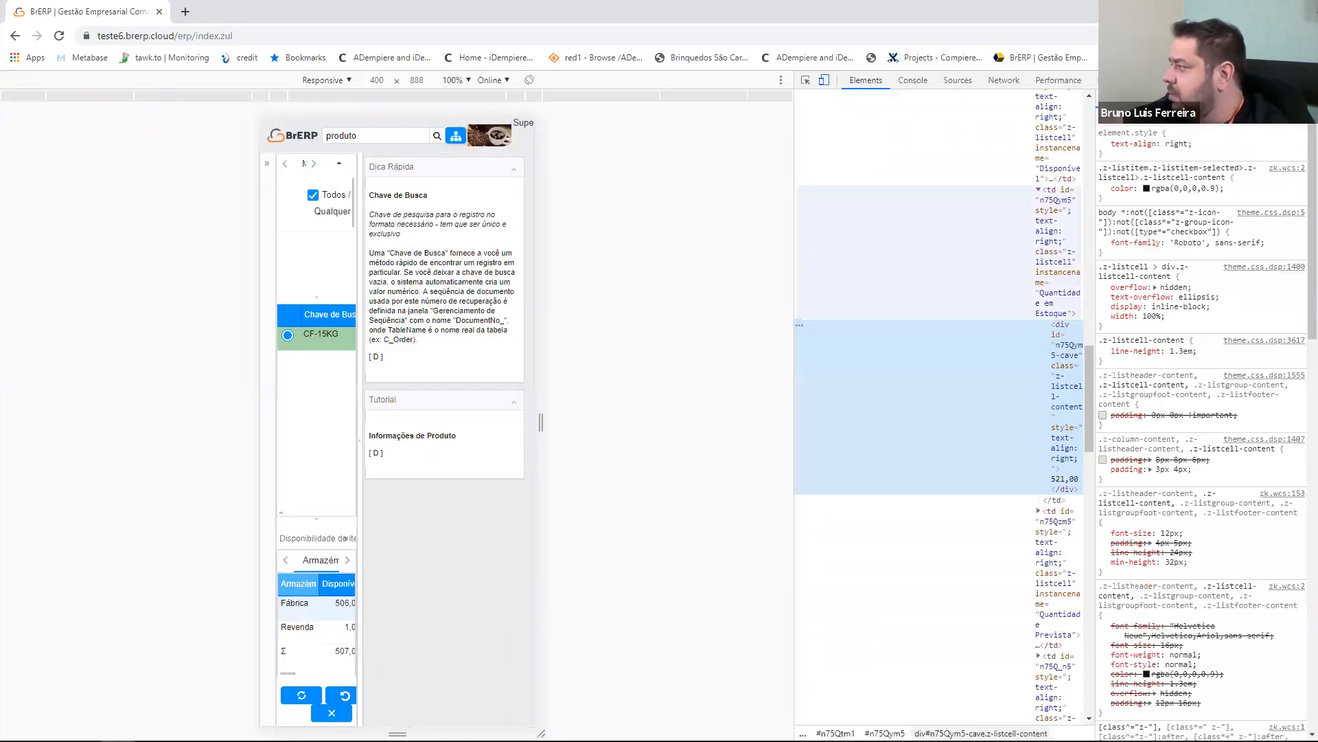
key("ctrl+shift+i")
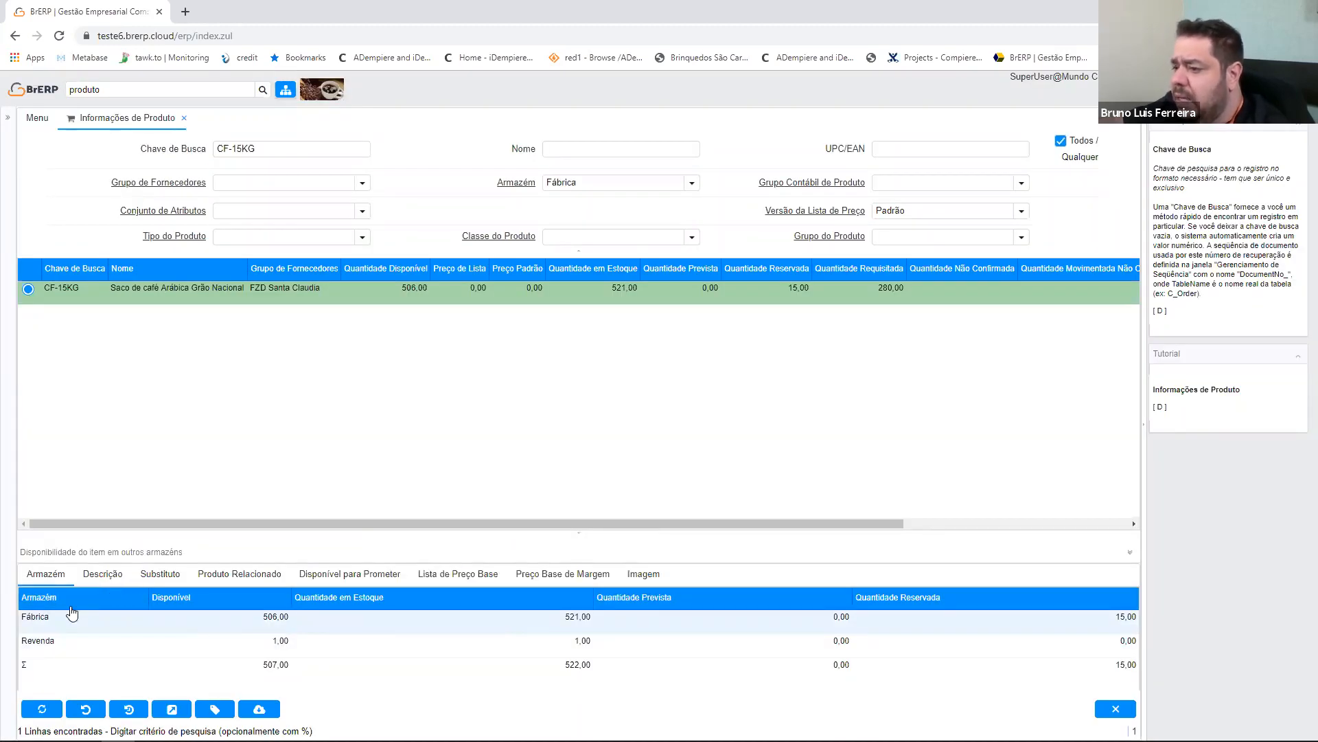
View the selected product's Descrição and Imagem details, enlarging the detail area to see the pictures larger
left_click(102, 574)
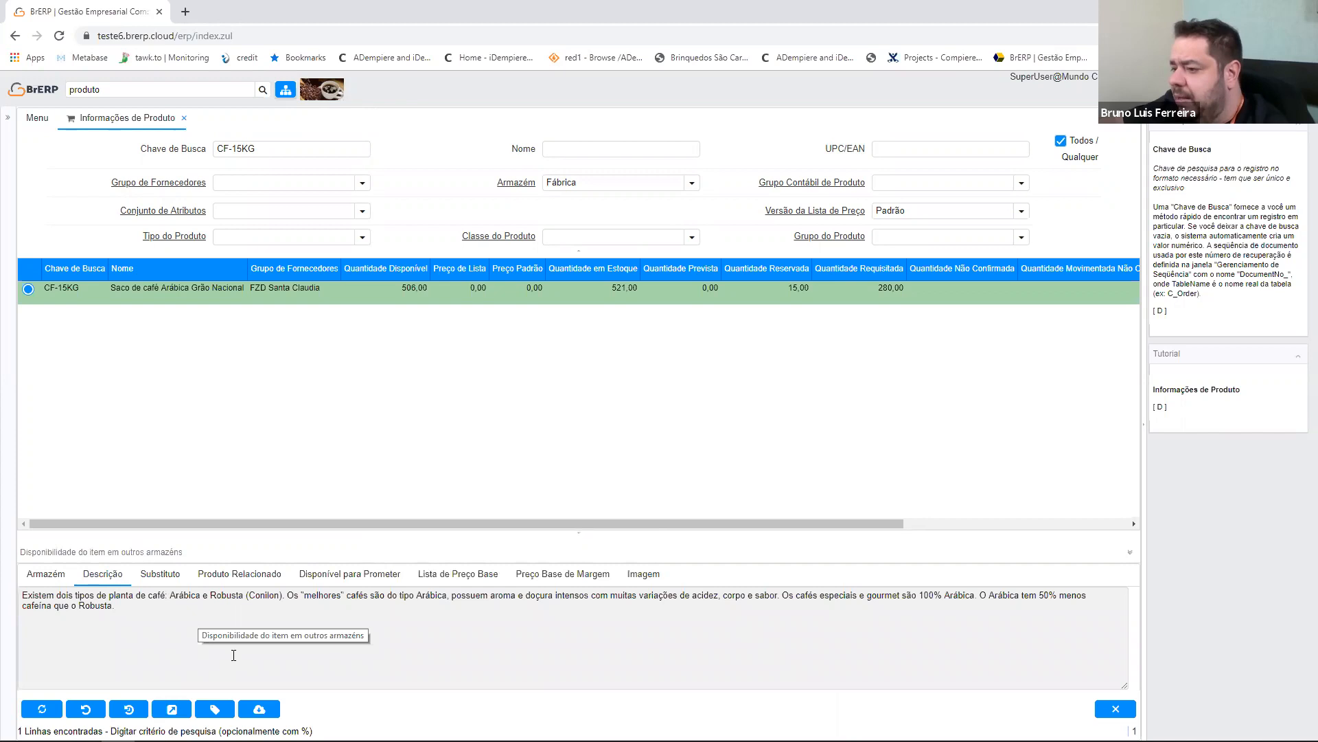
left_click(642, 576)
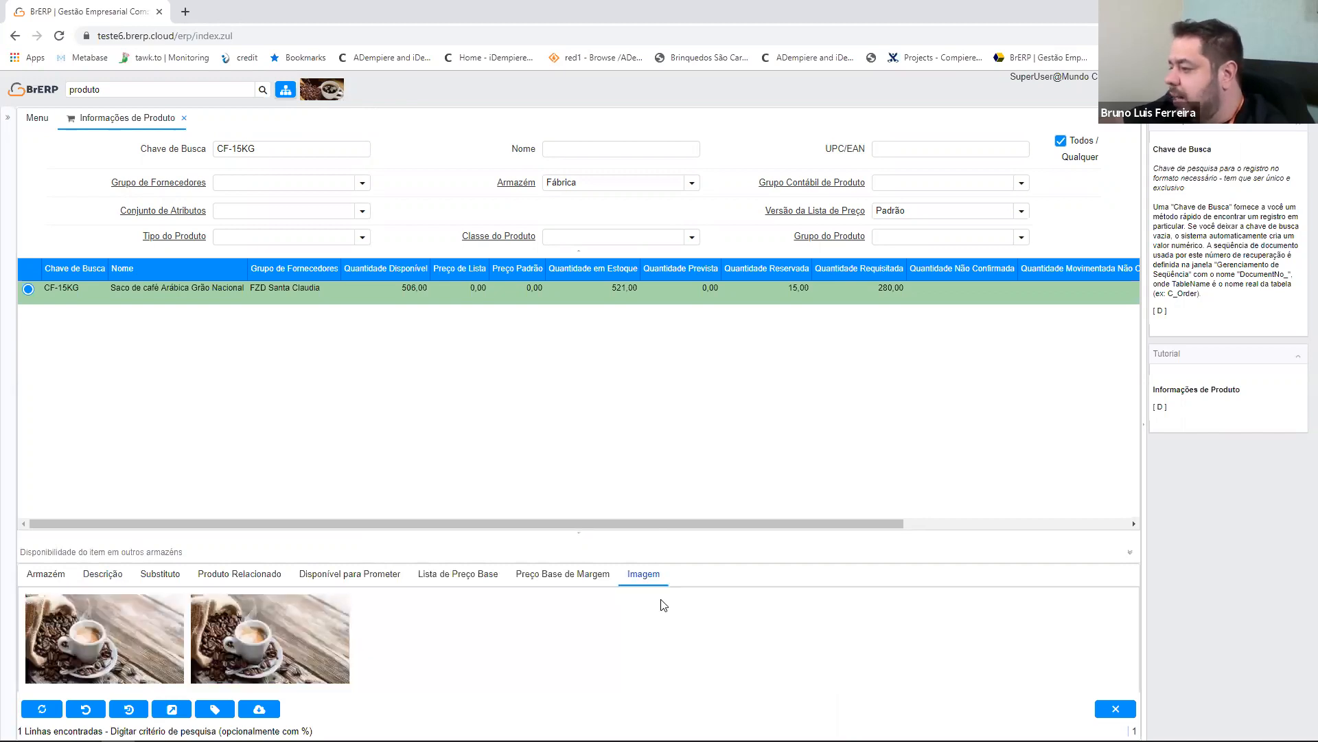
left_click_drag(771, 532, 750, 378)
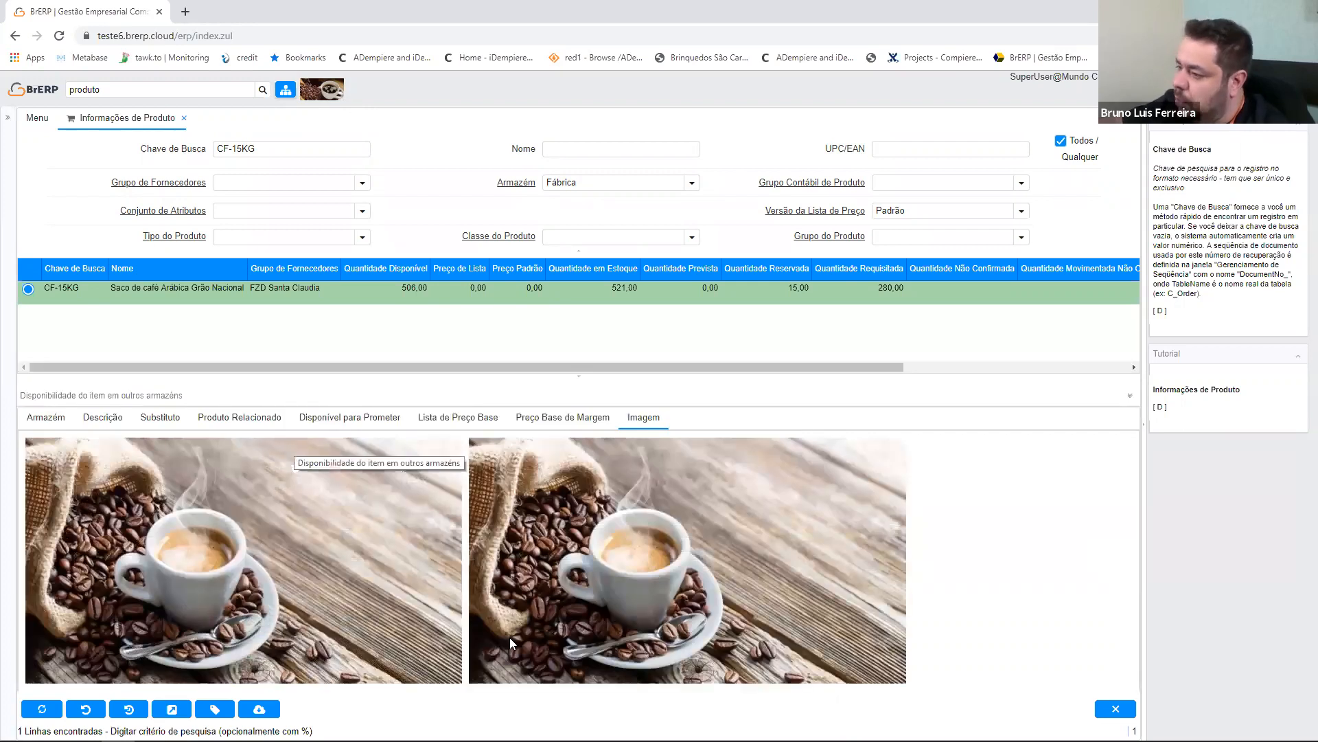
Review the product's Substituto, Produto Relacionado, Lista de Preço Base and Preço Base de Margem details
left_click(158, 418)
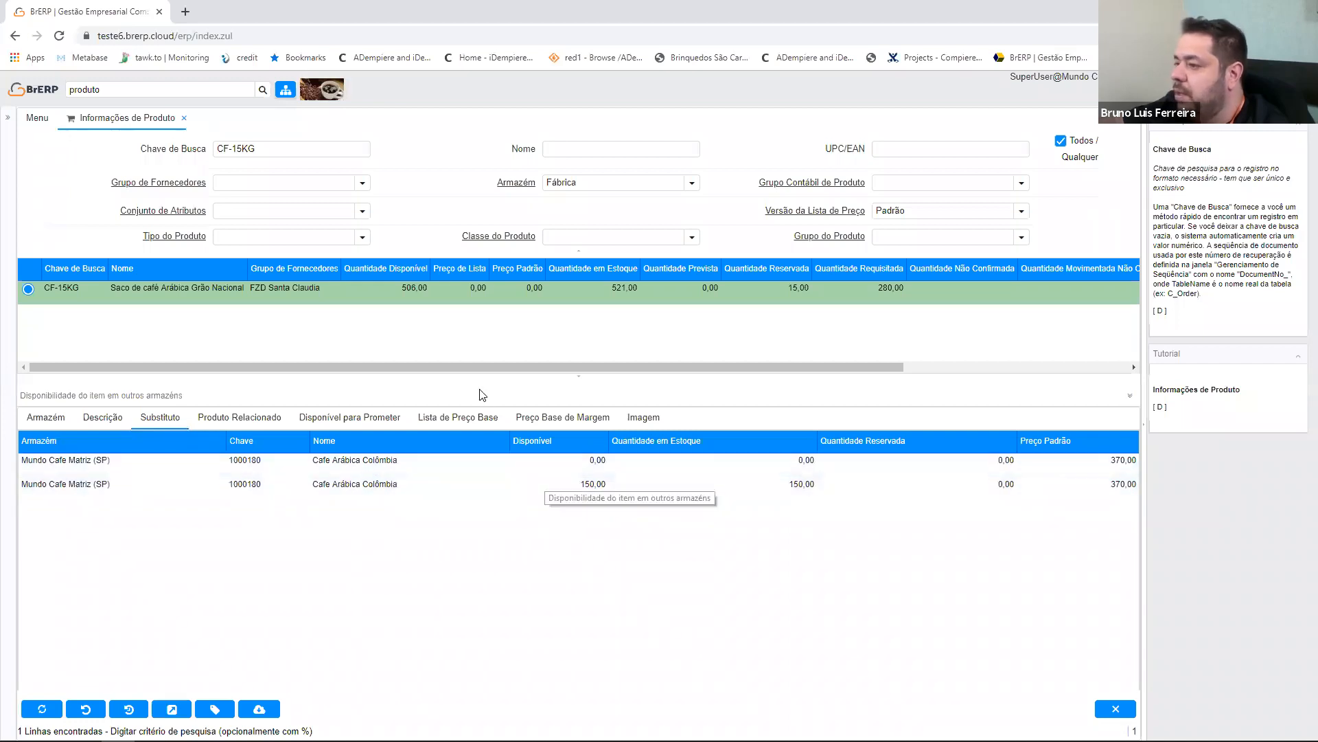
left_click(221, 421)
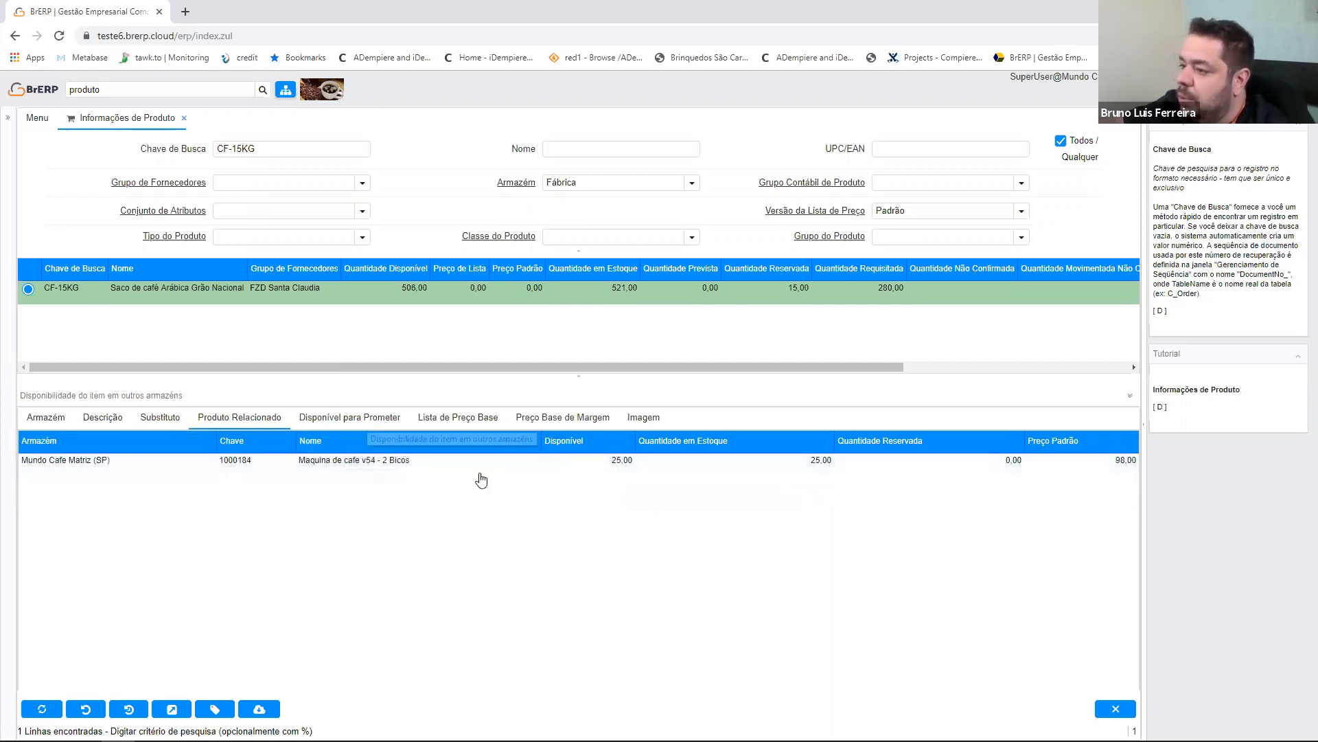
left_click(481, 421)
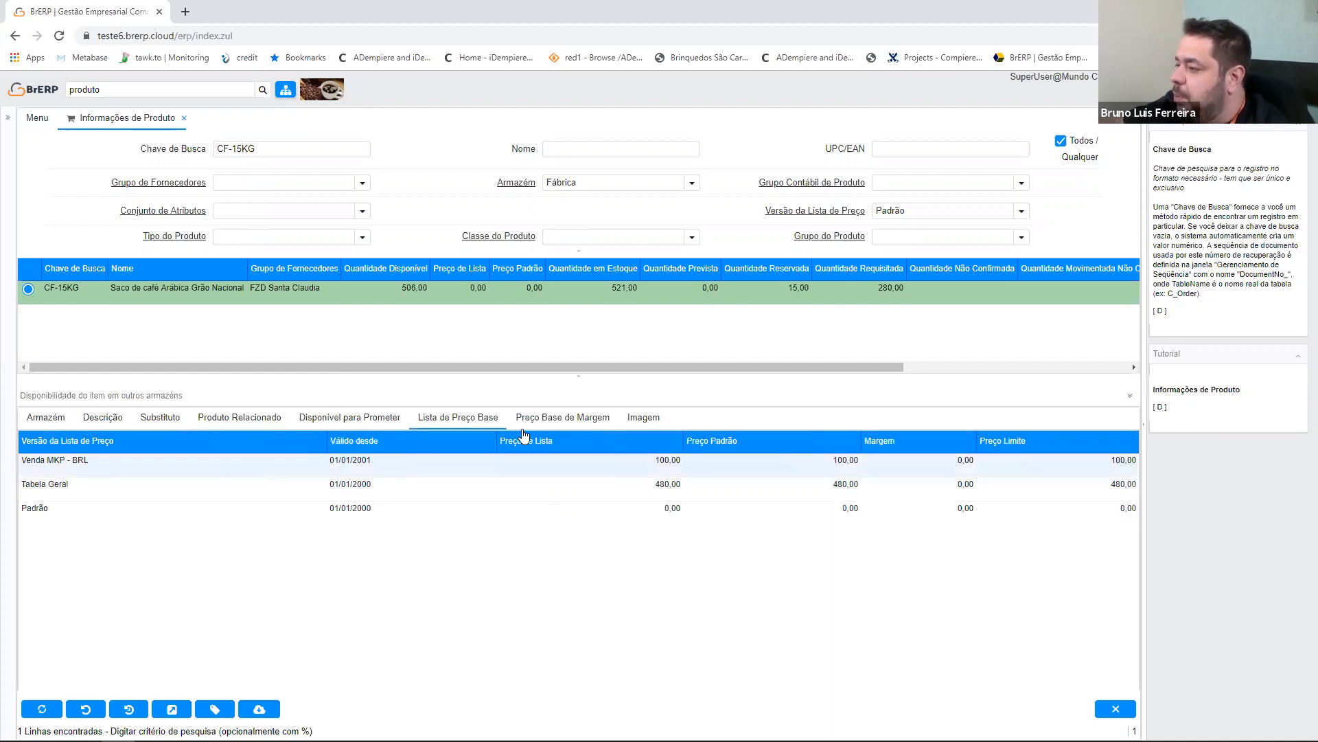
left_click(558, 418)
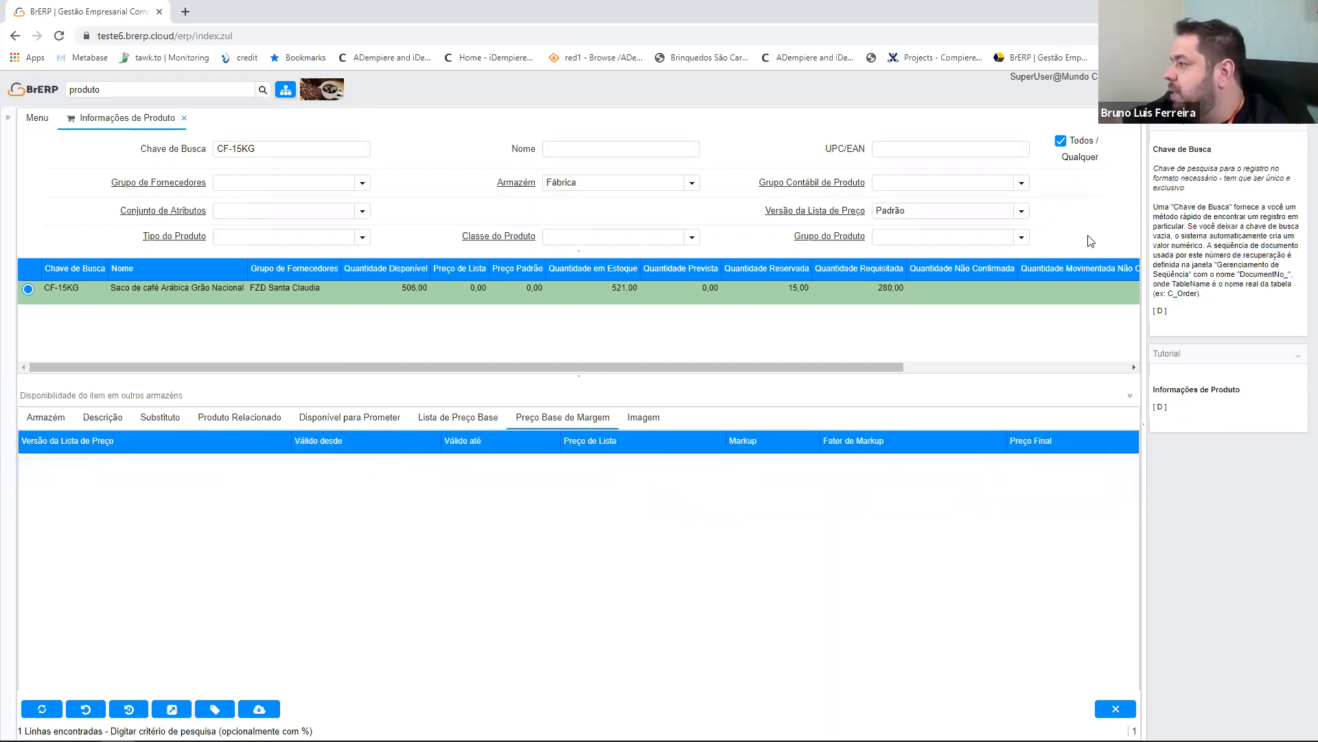
Set Versão da Lista de Preço to Venda MKP - BRL and review the product's Lista de Preço Base and Preço Base de Margem details
left_click(1022, 213)
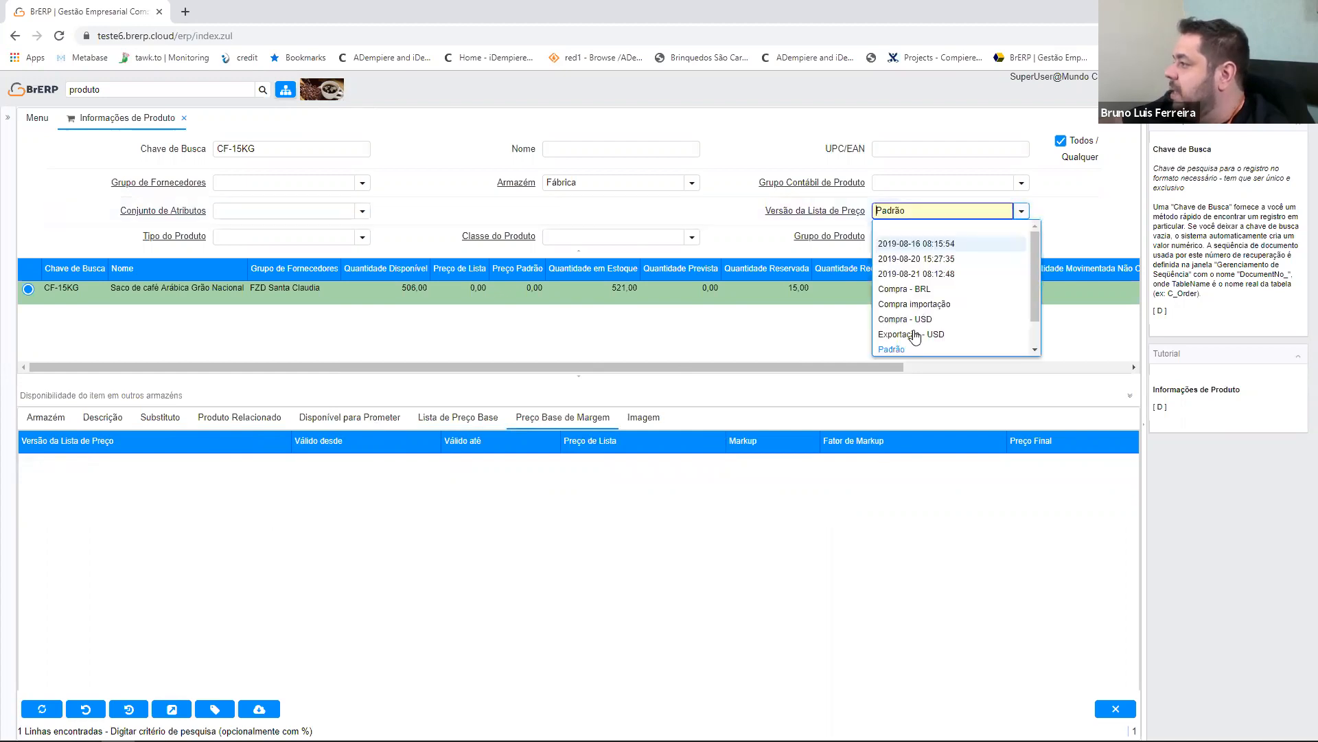
scroll(915, 330, "down", 2)
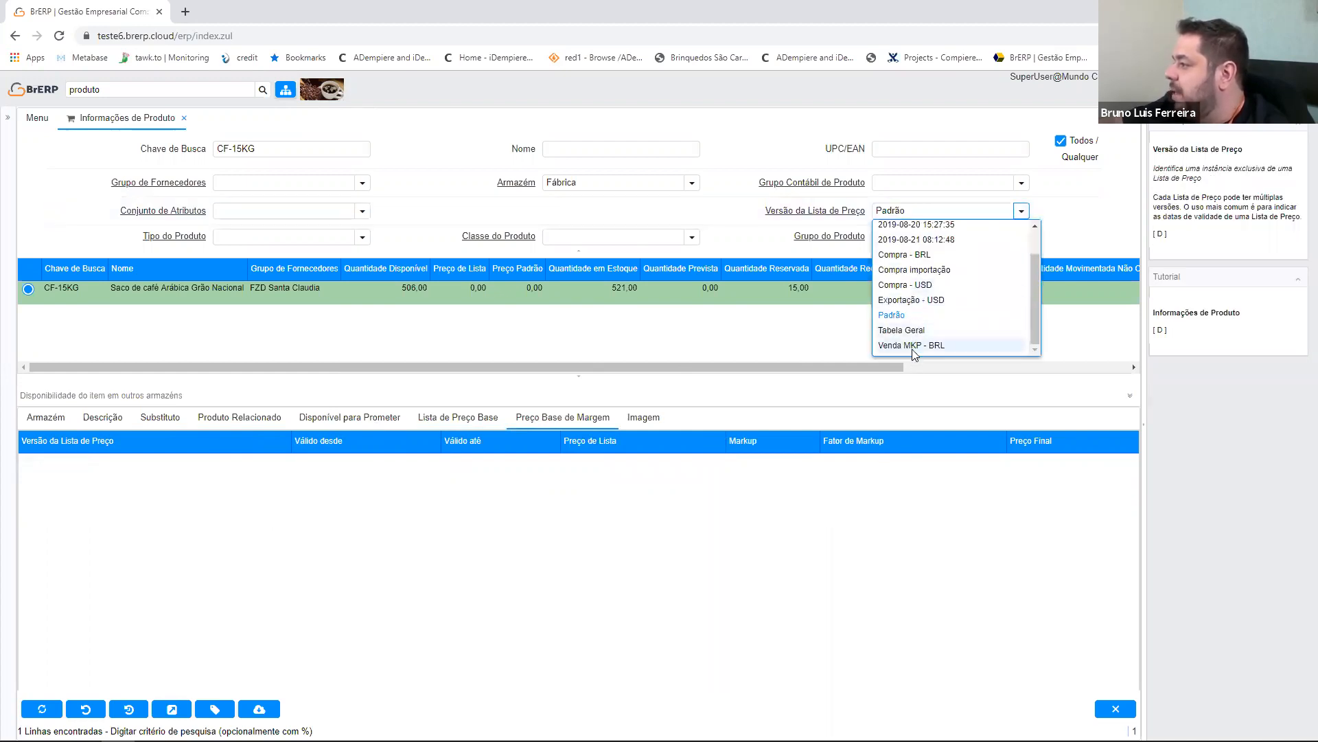
left_click(912, 345)
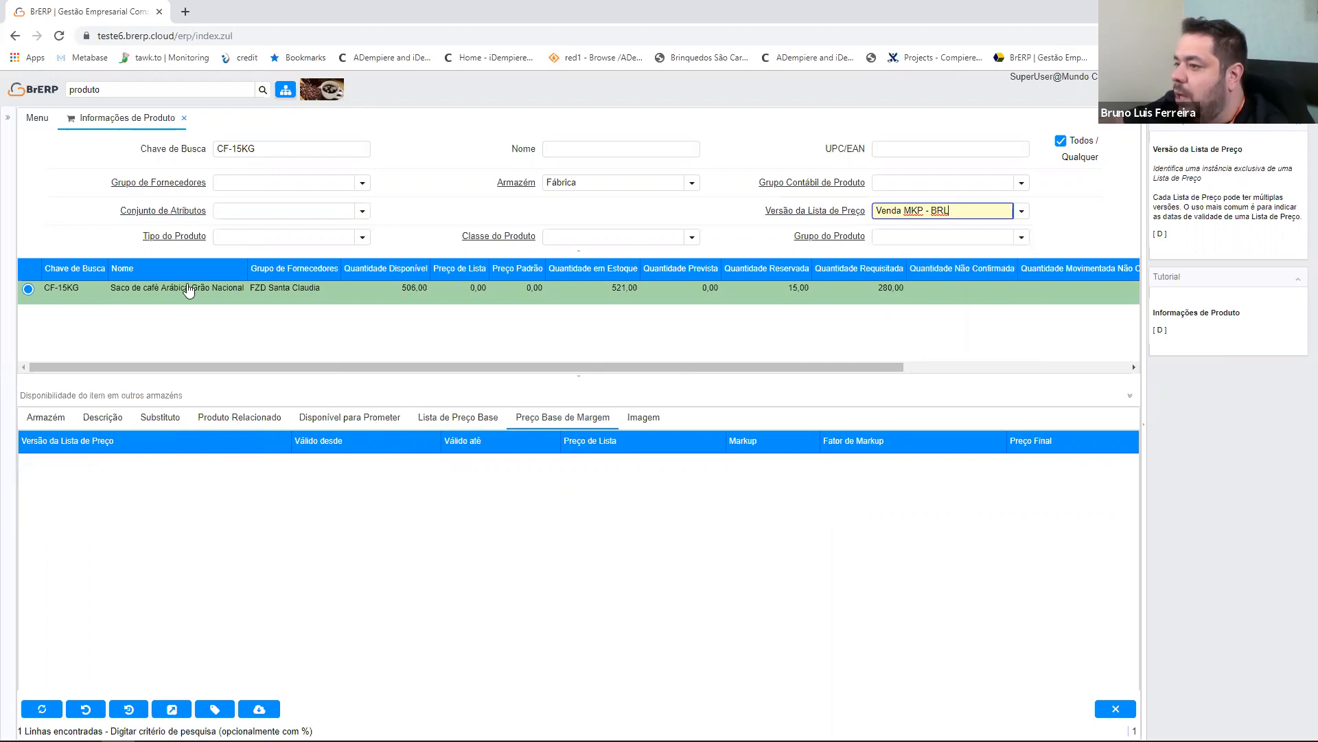
left_click(427, 417)
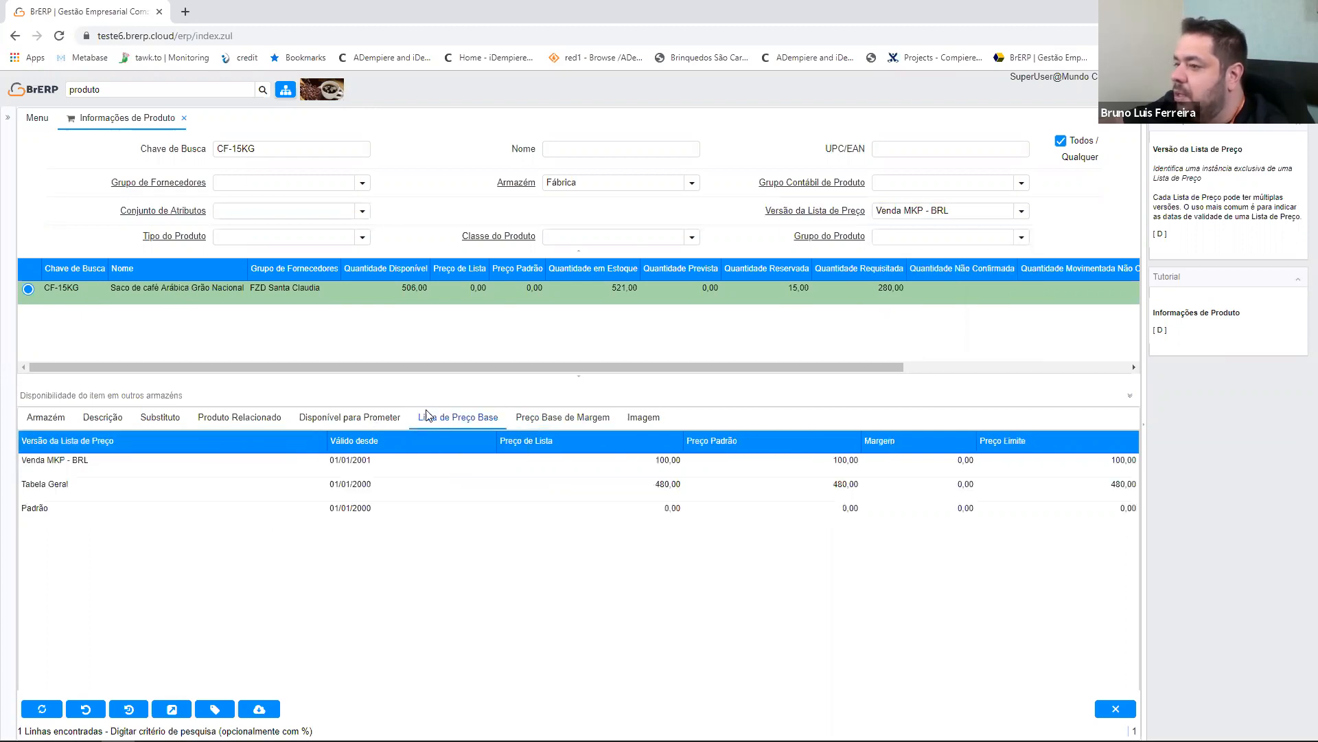
left_click(552, 417)
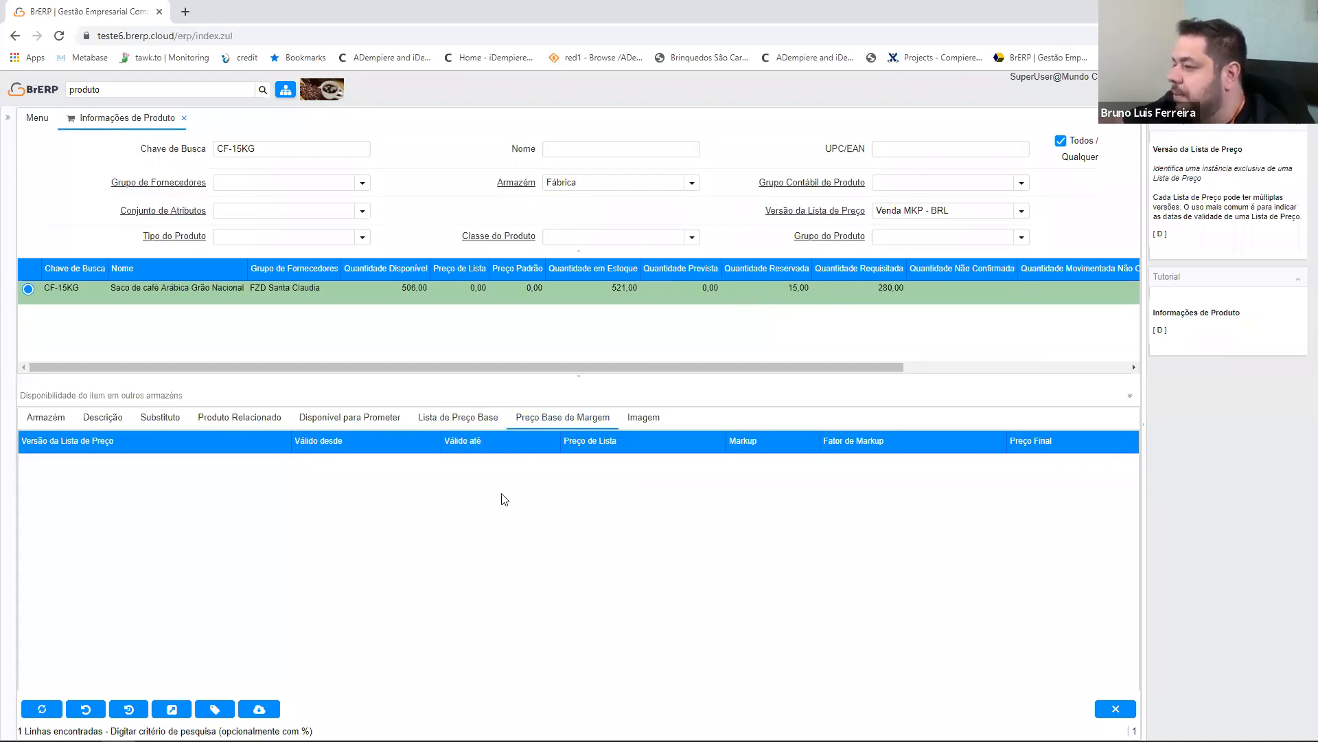
View the product's Imagem details and its Disponível para Prometer records with Mostrar Detalhes enabled
left_click(640, 424)
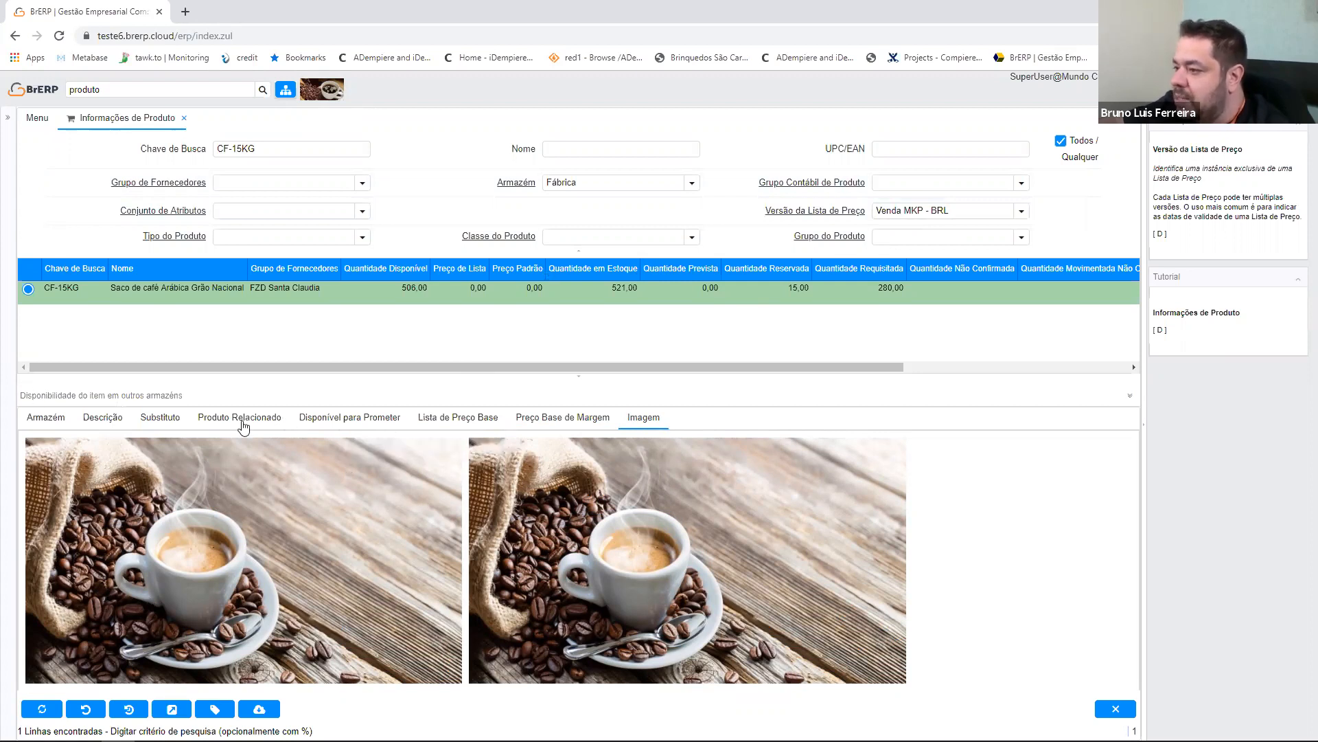
left_click(354, 418)
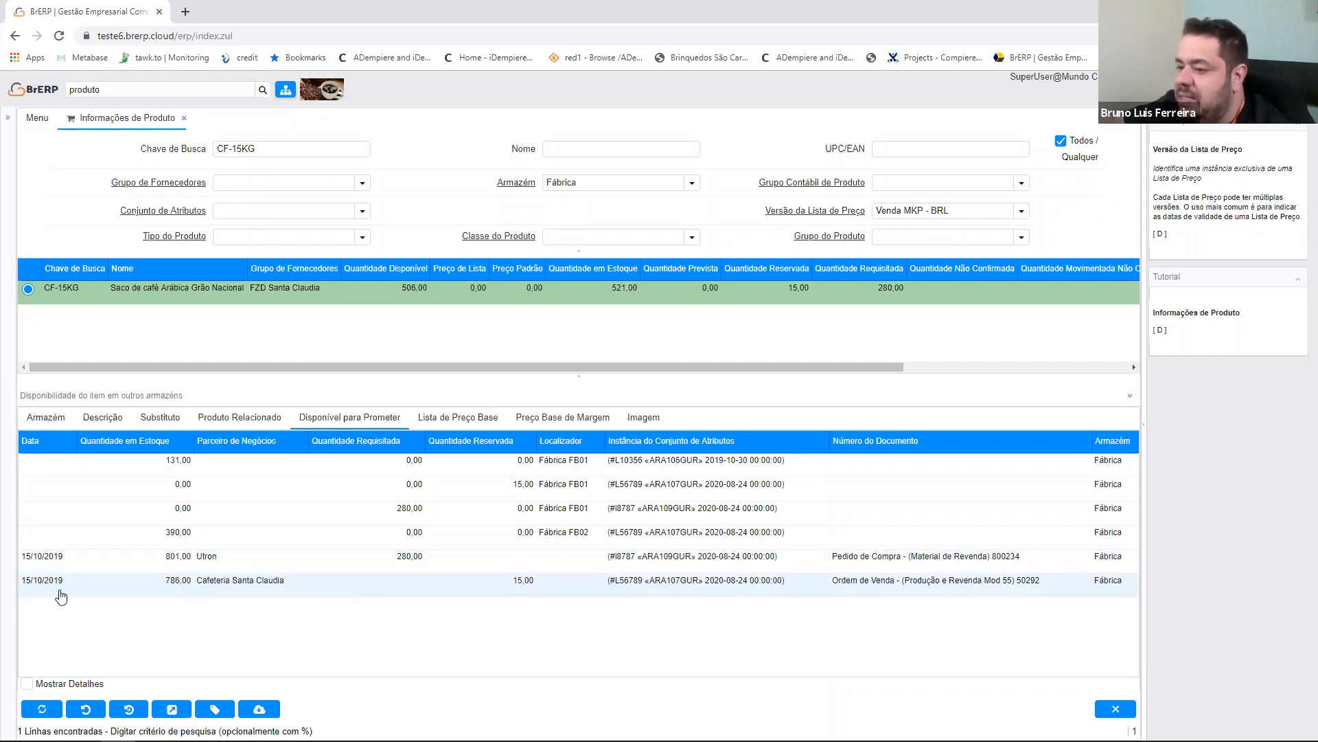
left_click(27, 684)
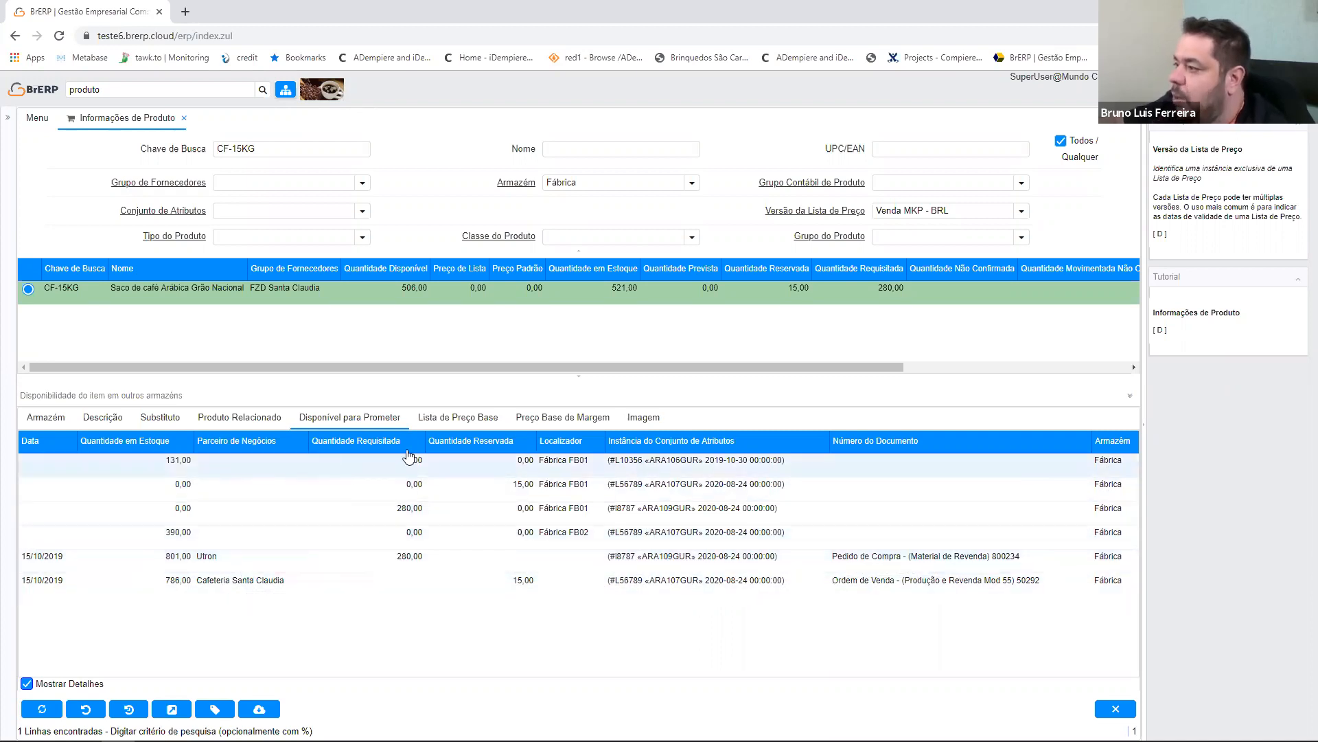
Collapse the detail area, rerun the query with the chosen price list version, and reselect the product to review its price and quantity columns
left_click(581, 377)
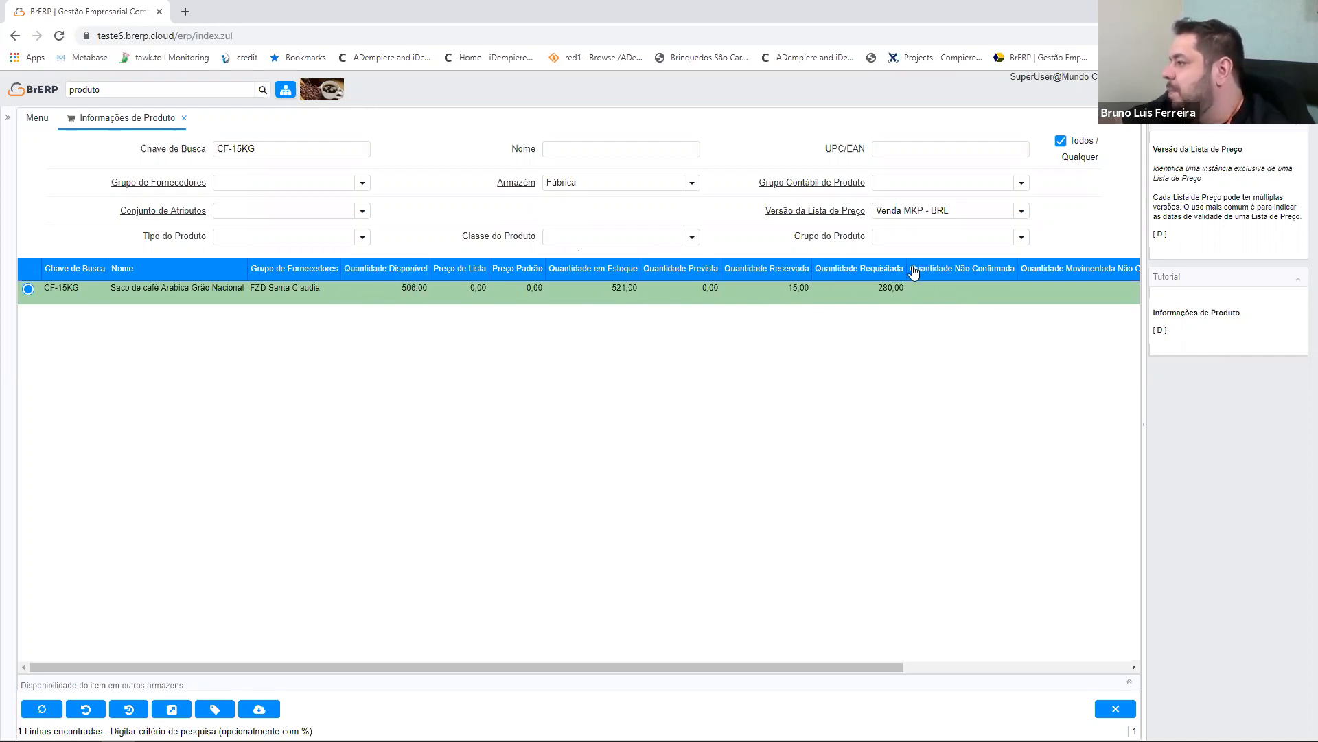
left_click_drag(793, 663, 1045, 665)
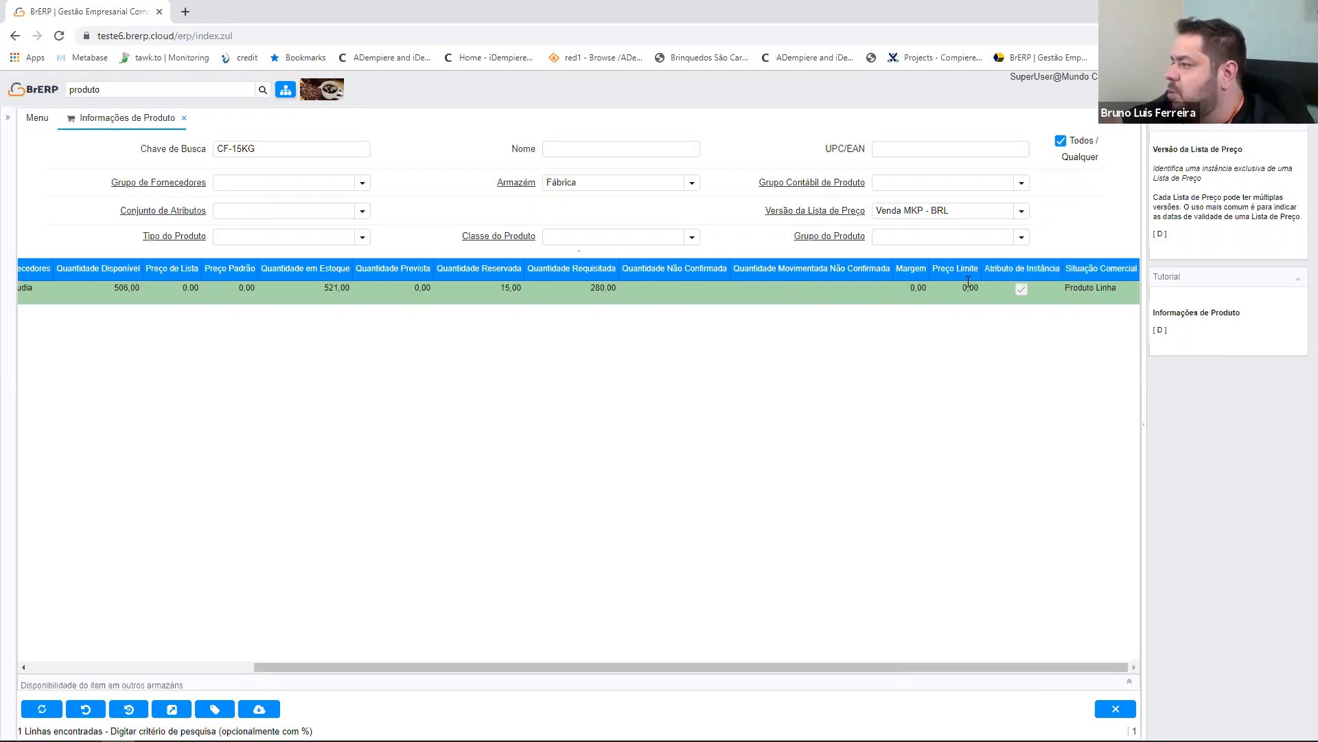
left_click(42, 714)
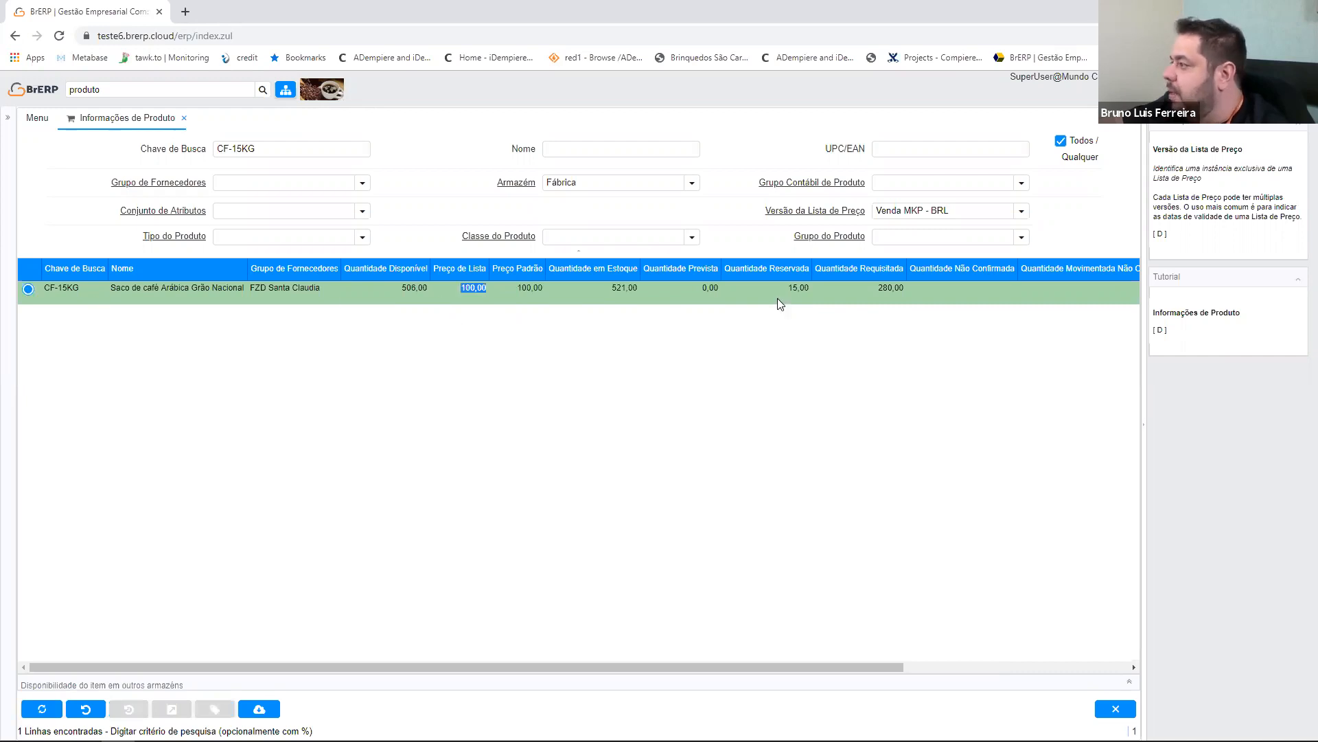
left_click(777, 298)
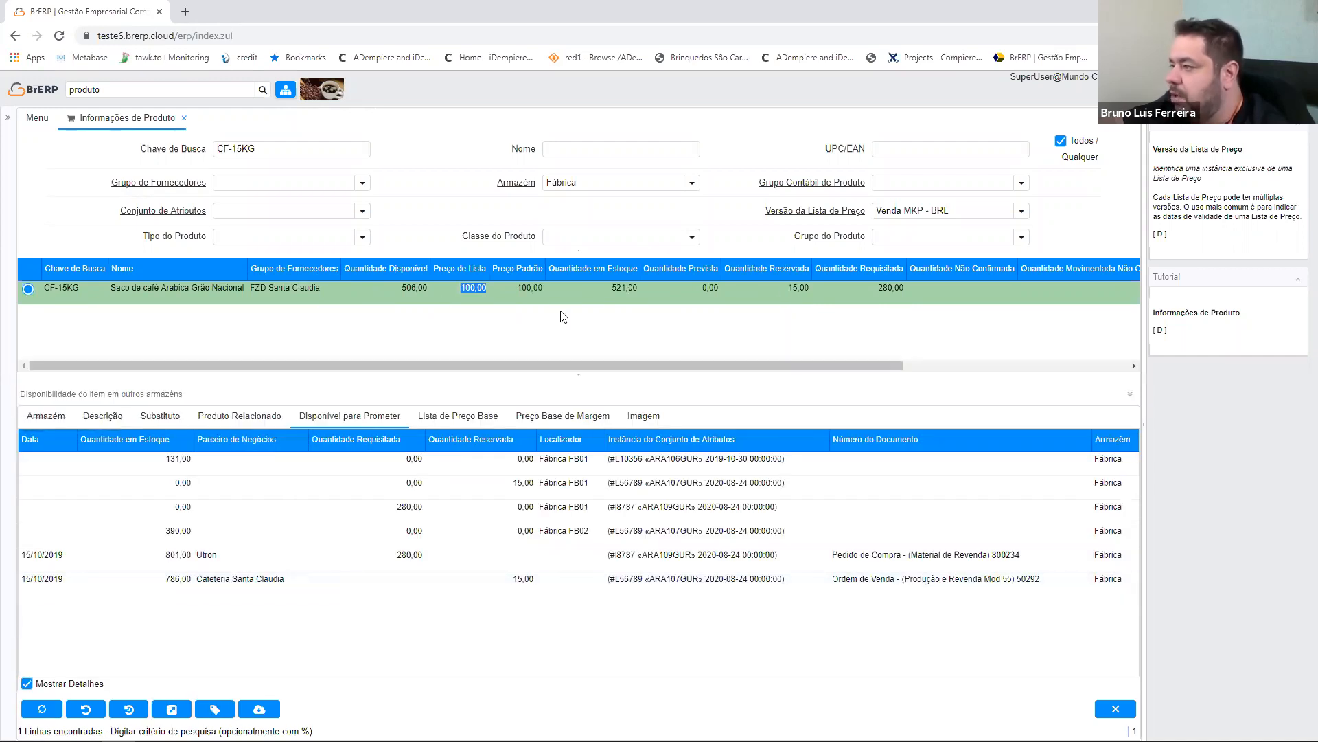
left_click_drag(743, 367, 968, 367)
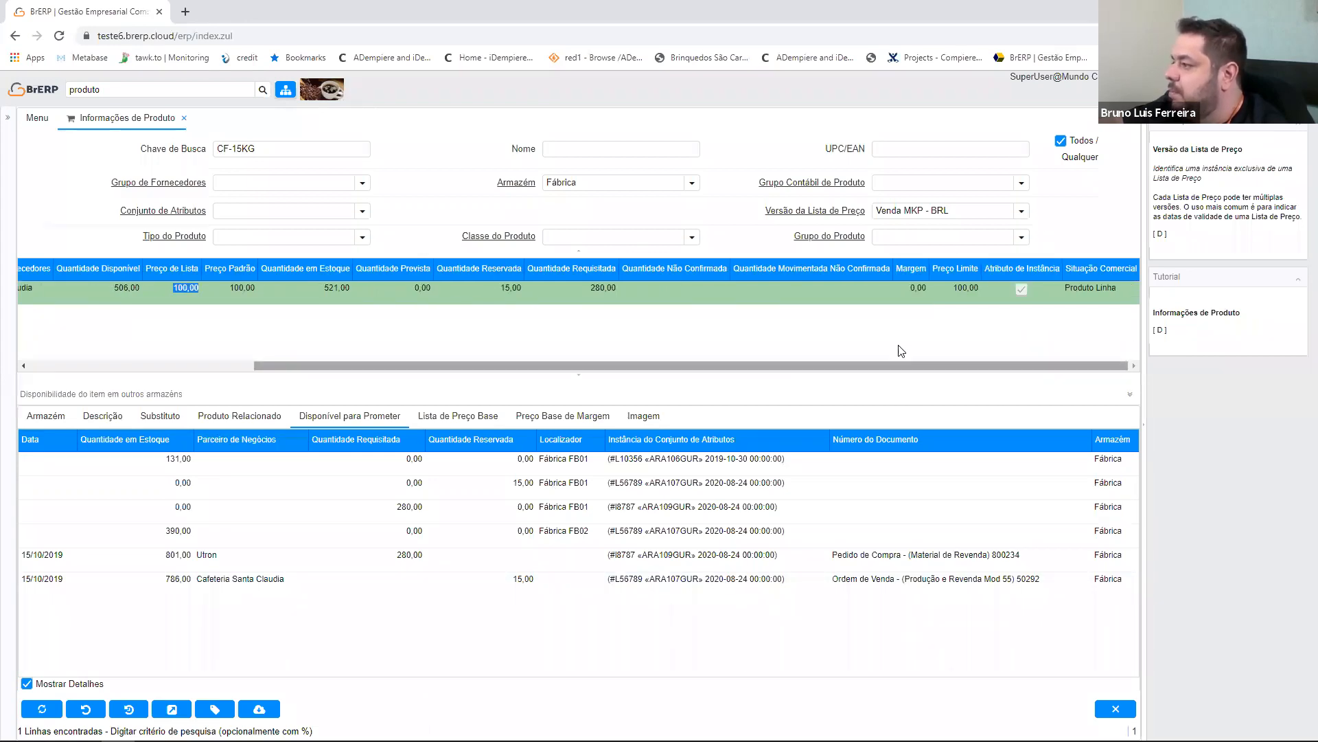
left_click_drag(804, 375, 763, 367)
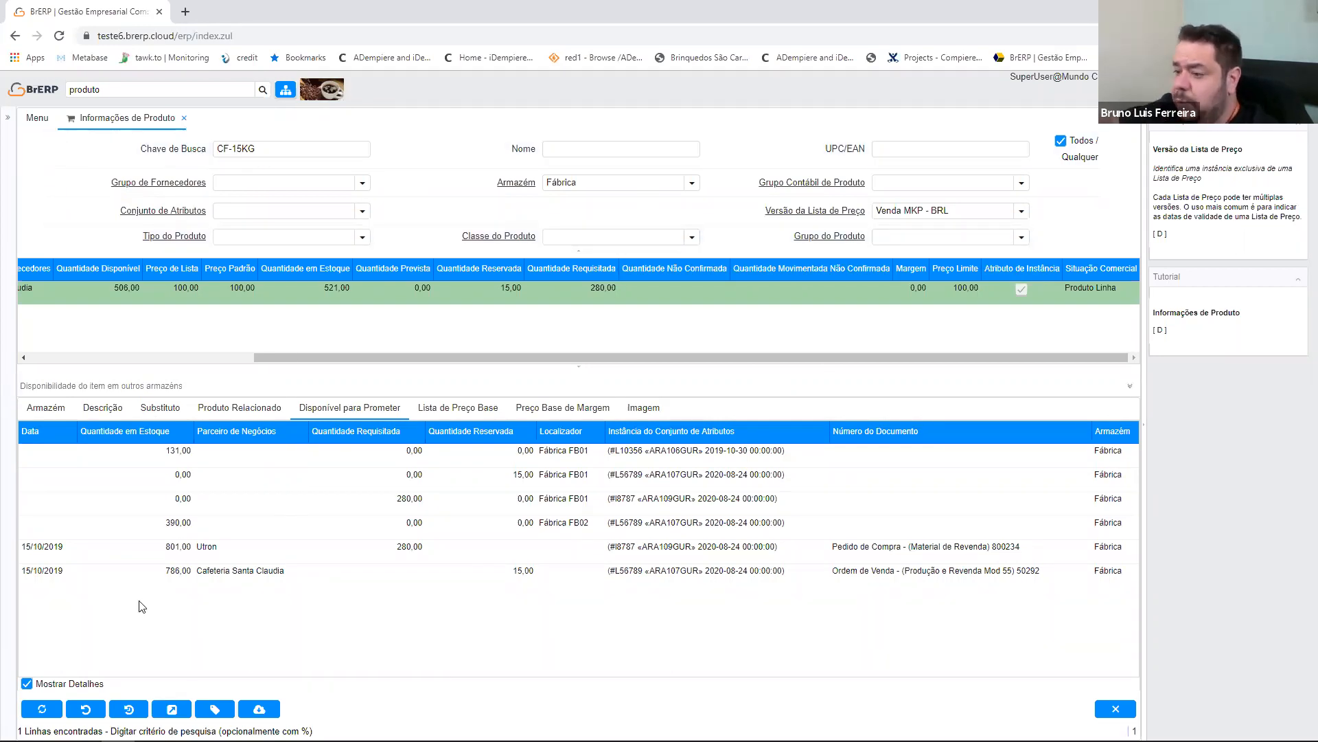
Open the product's attribute instances enlarged and select the Fábrica FB01 entries for lots ARA107GUR and ARA109GUR
left_click(216, 709)
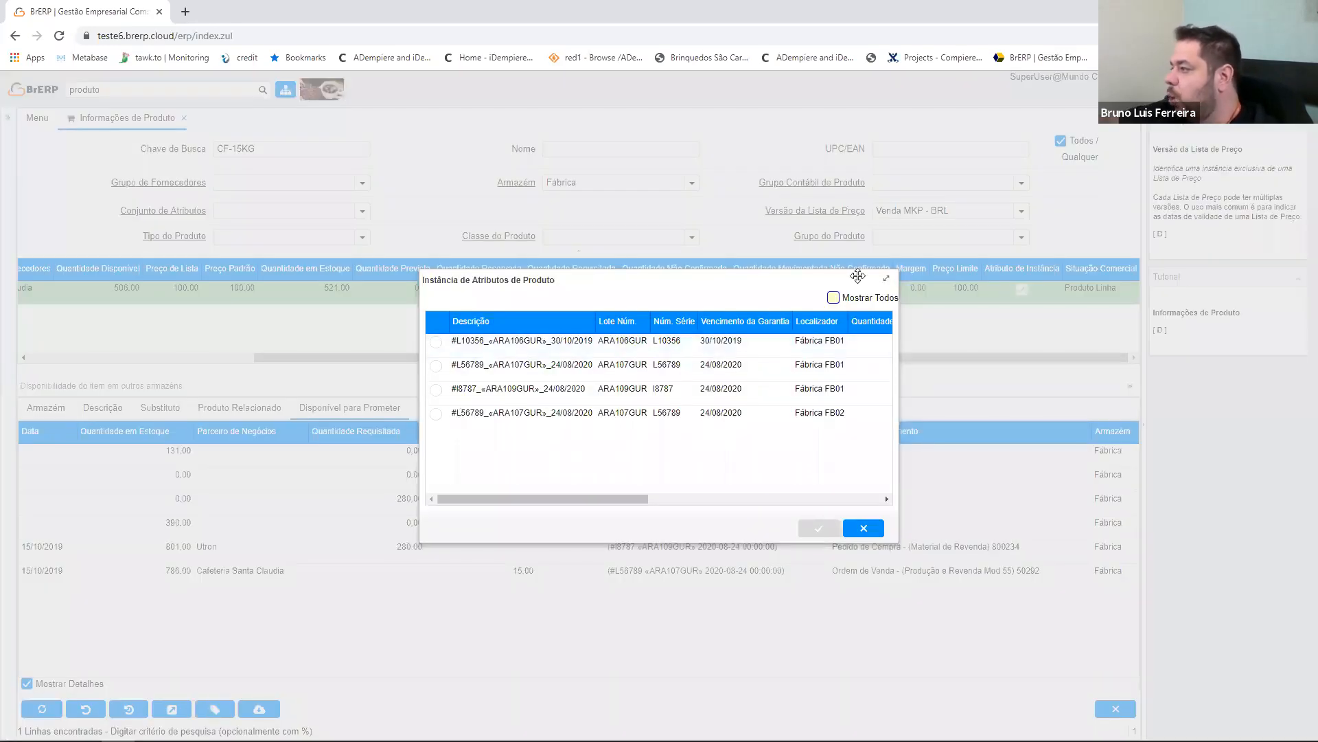
left_click(886, 281)
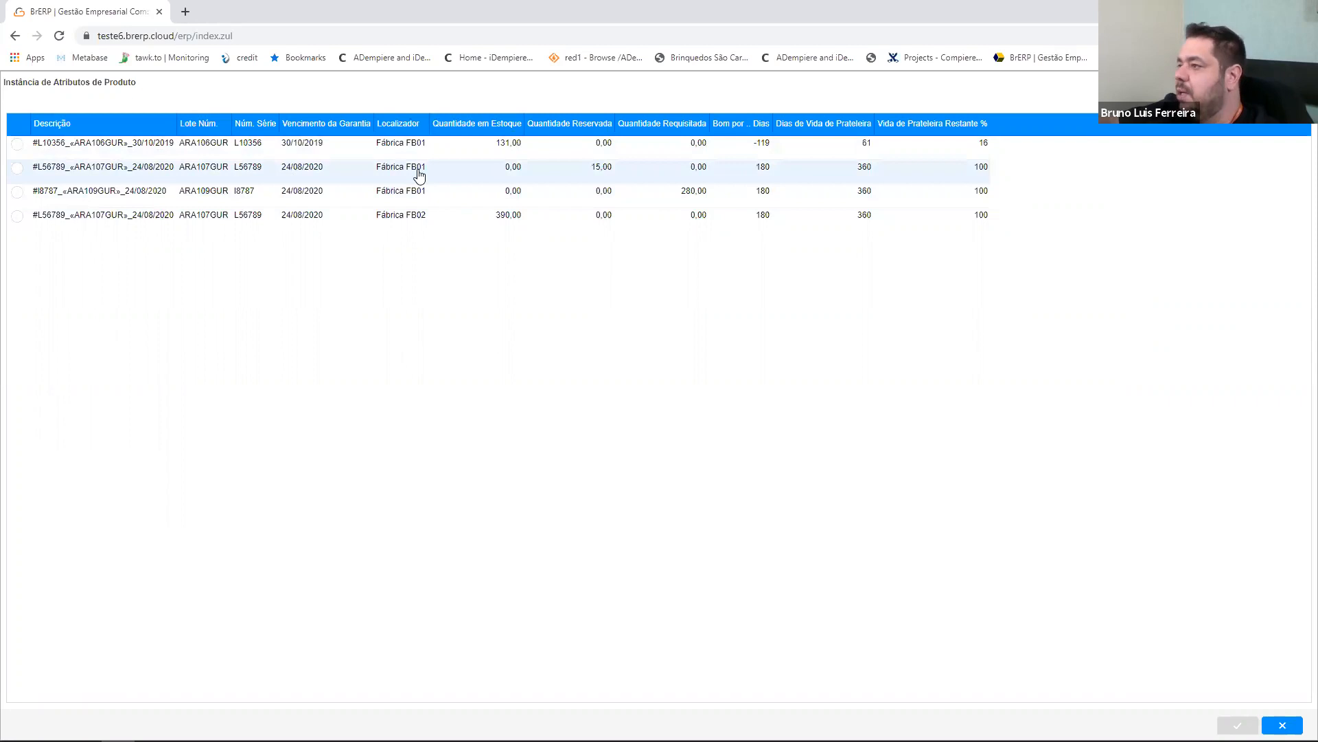
left_click(589, 172)
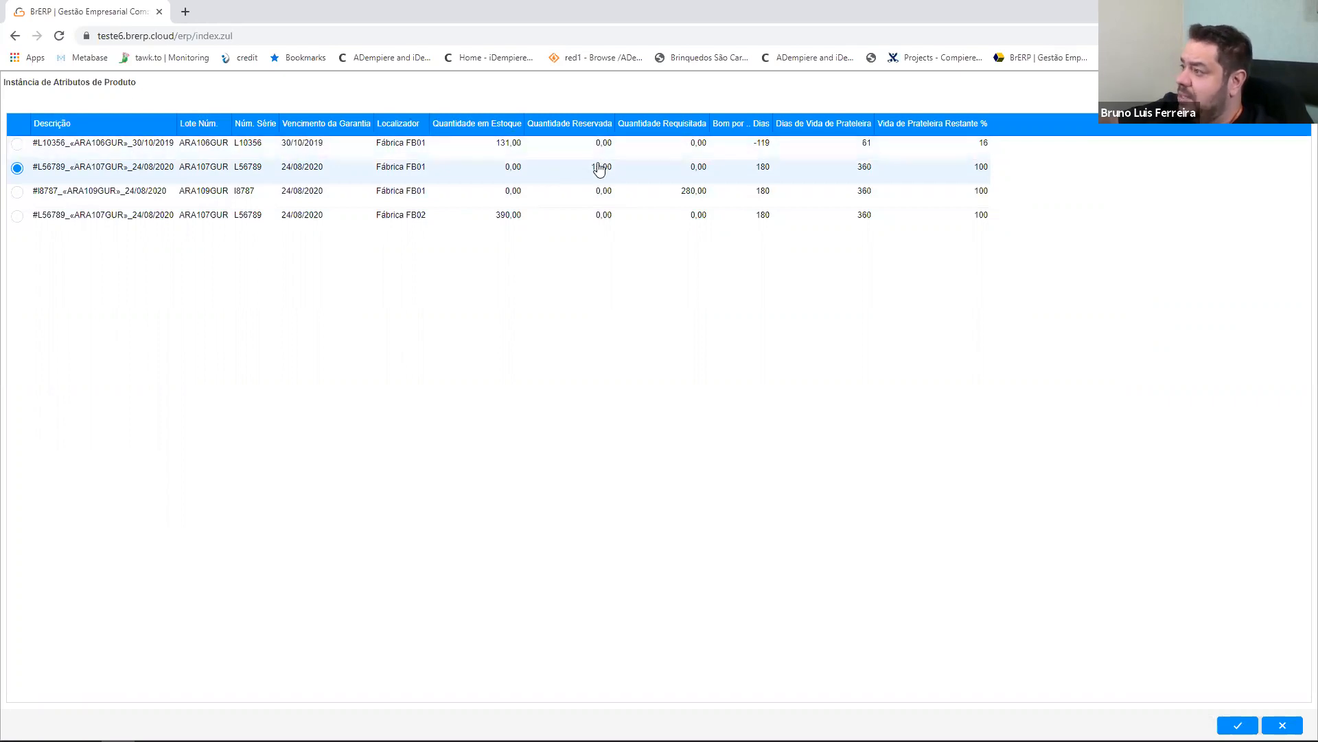
left_click(302, 193)
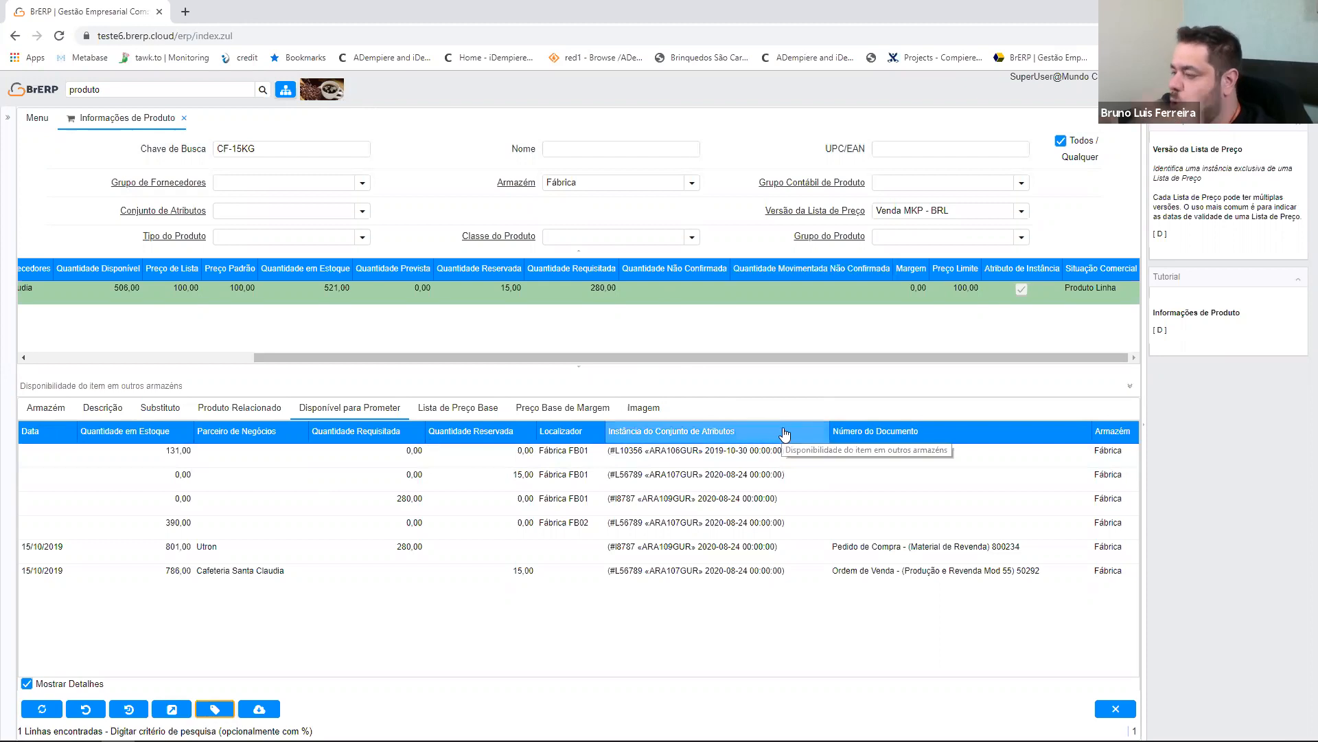
Open the product's Histórico de Preços and review all columns of its invoiced price record
left_click(130, 709)
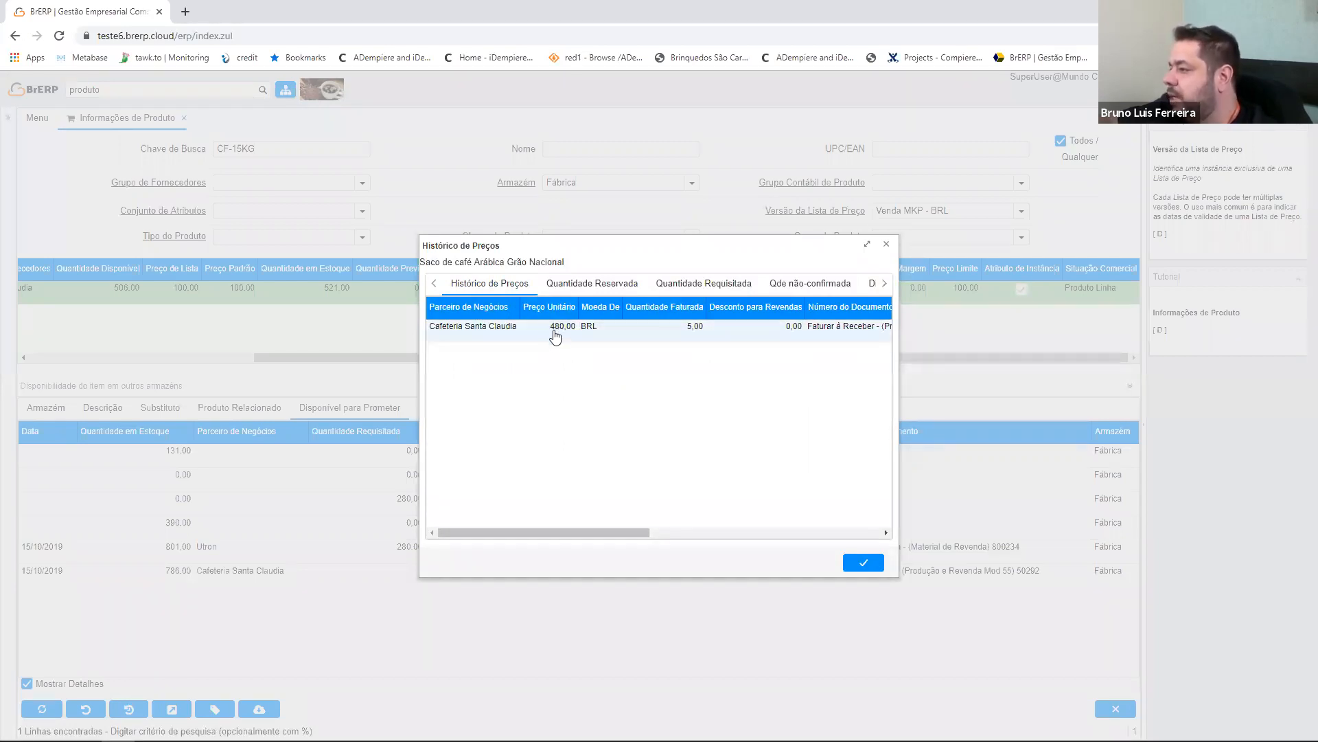
left_click_drag(610, 533, 774, 435)
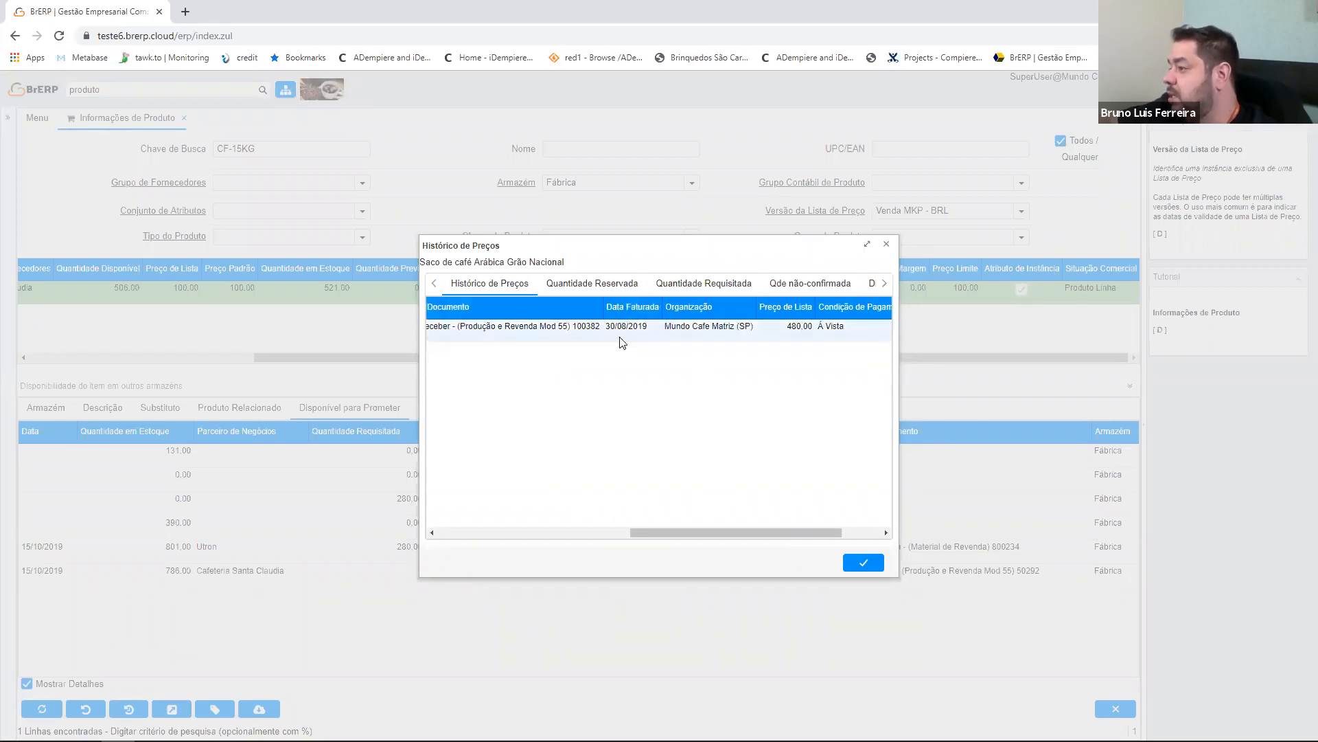
left_click_drag(786, 533, 845, 531)
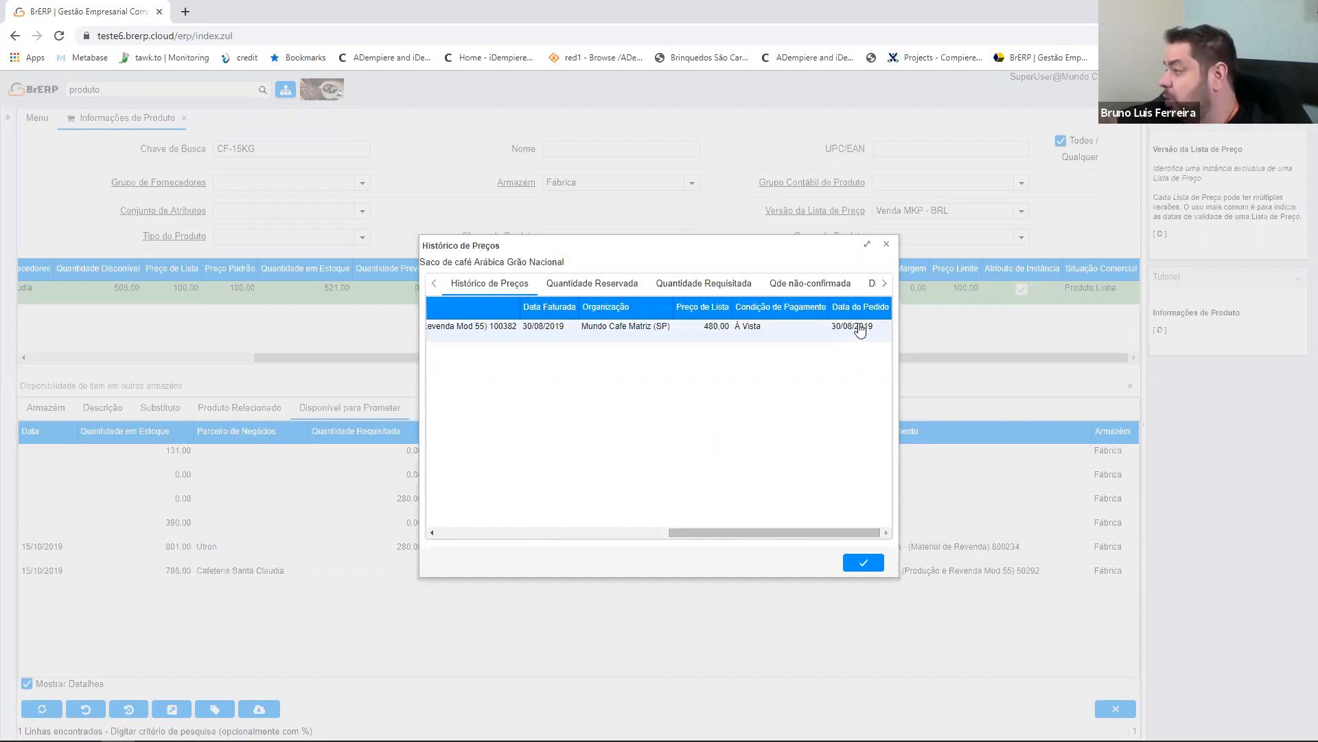
Review all columns of the Quantidade Reservada and Quantidade Requisitada records in the price history
left_click(575, 289)
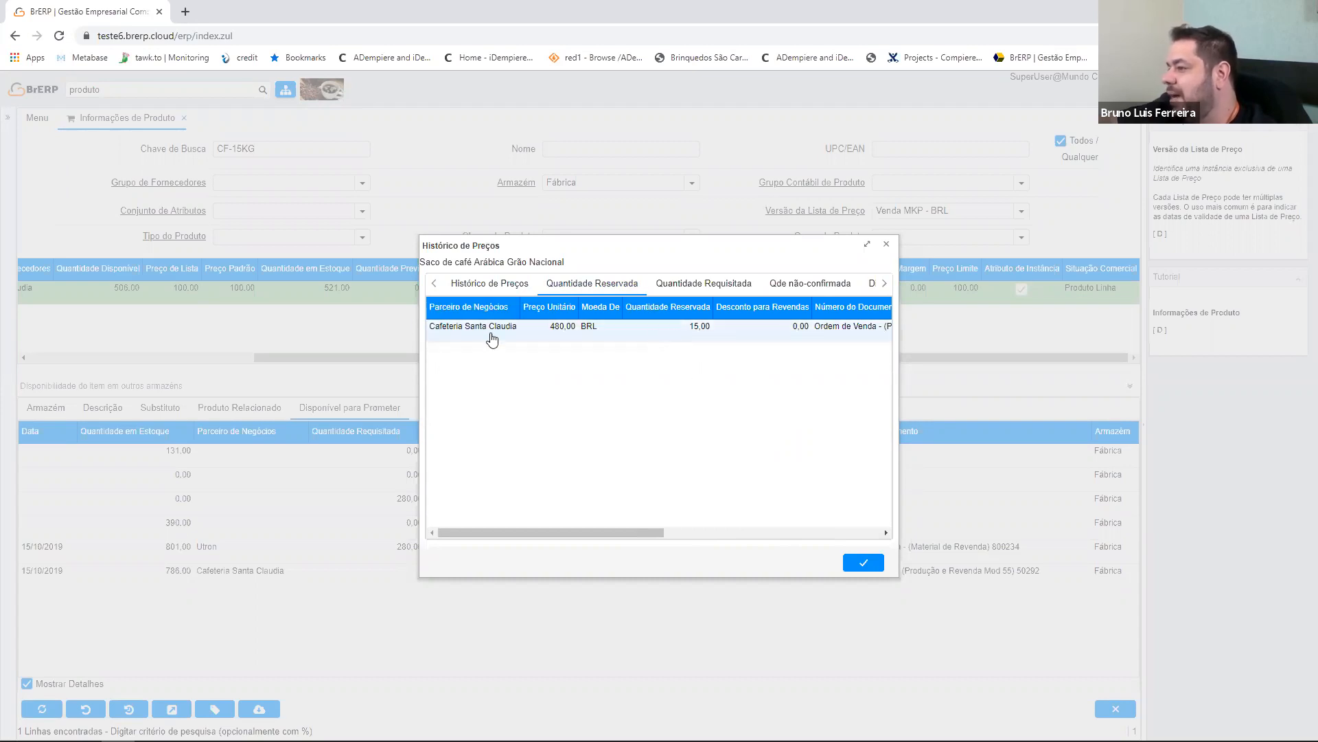
left_click_drag(602, 533, 776, 533)
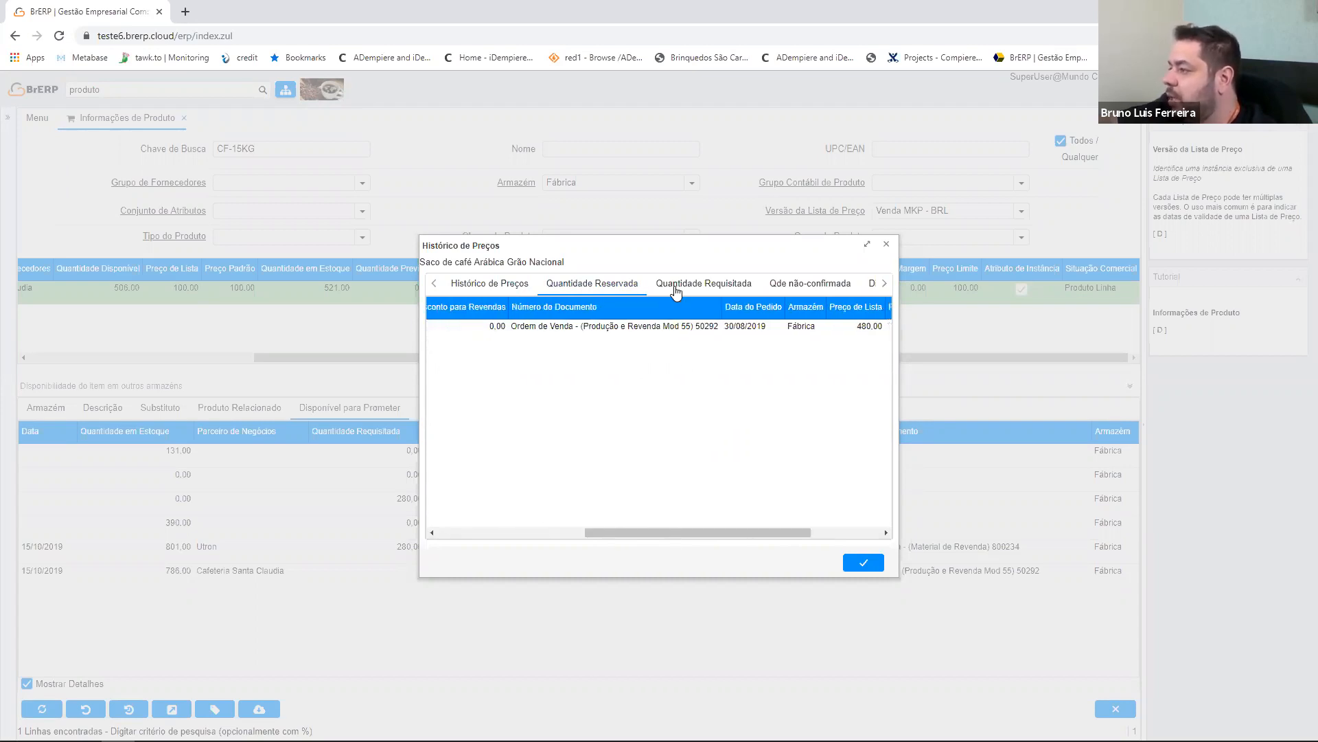
left_click(702, 284)
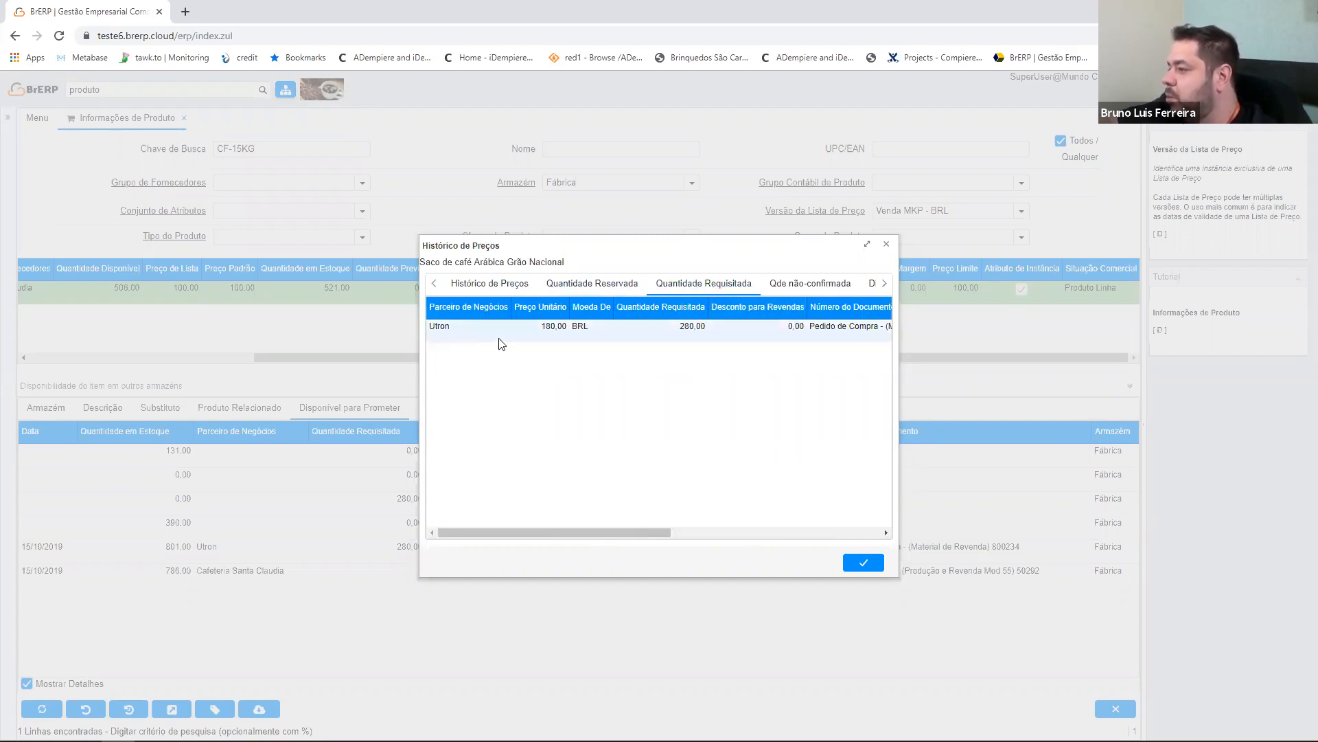
left_click_drag(560, 533, 653, 544)
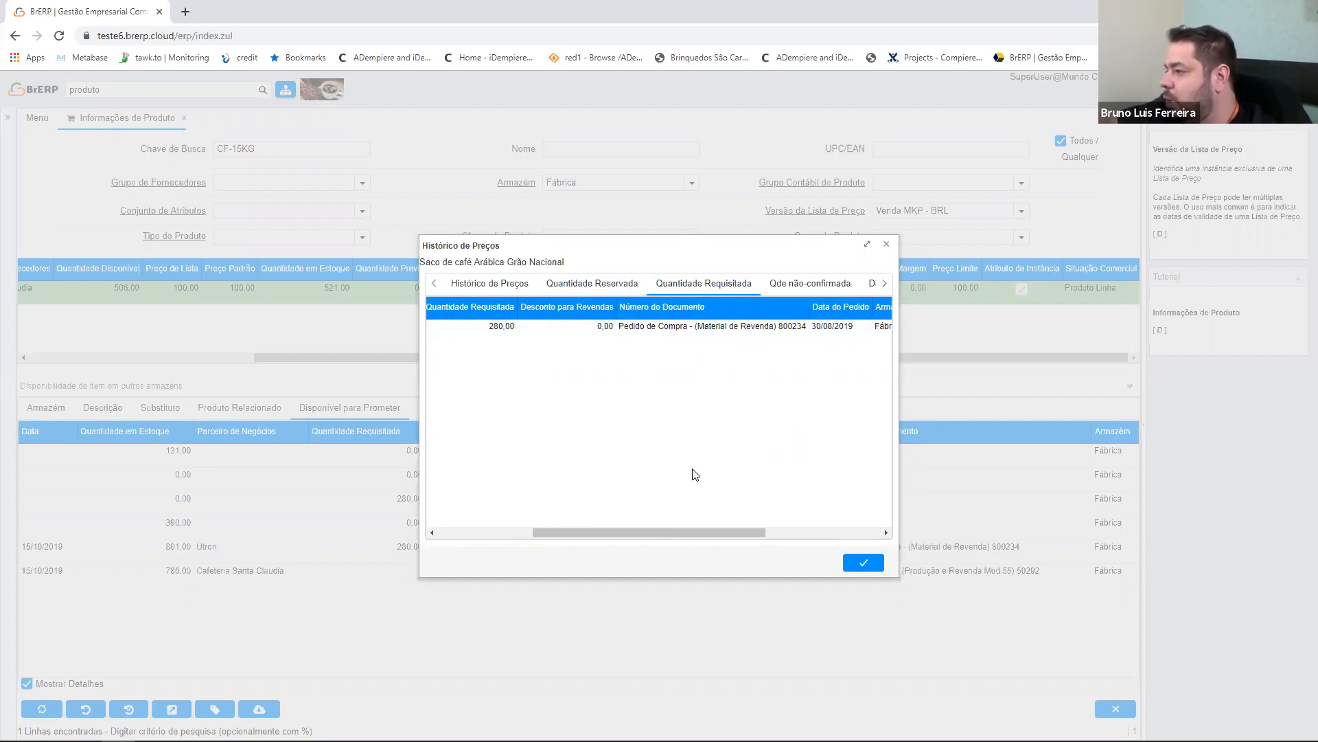
left_click(788, 534)
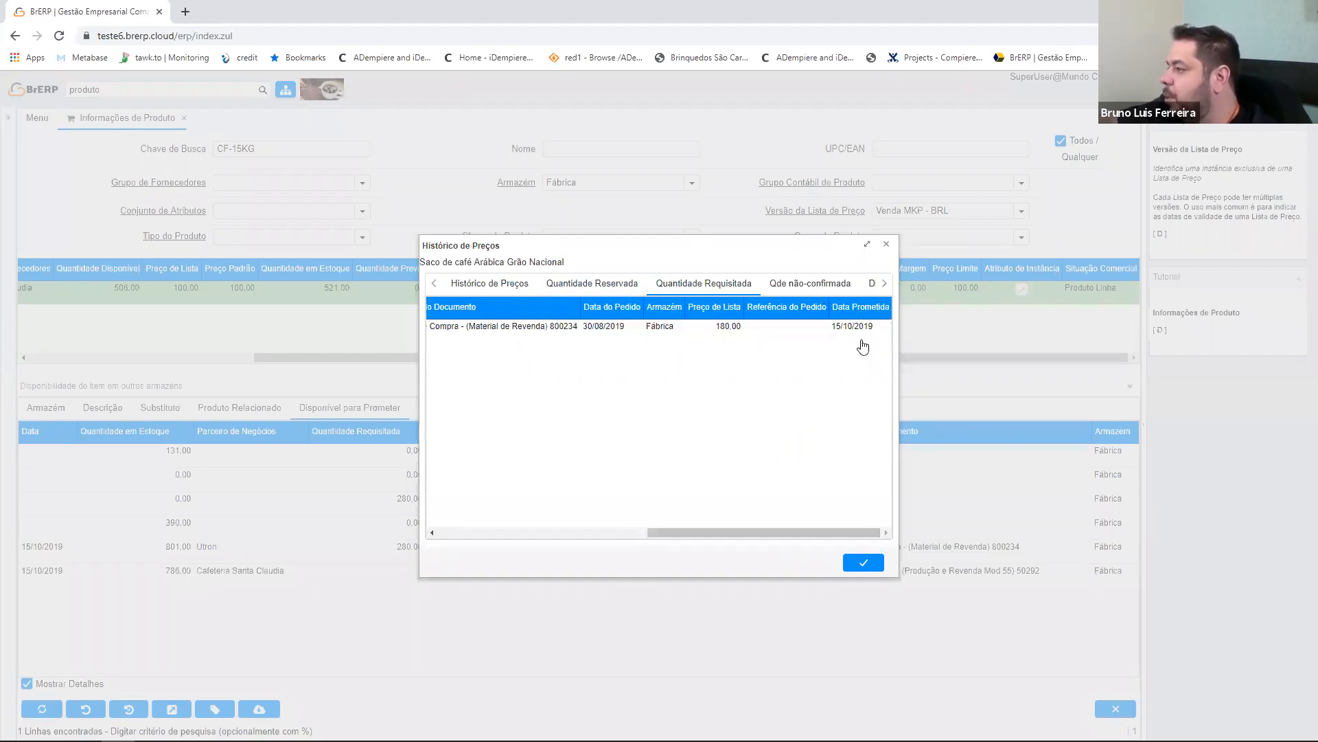
Review Qde não-confirmada and the enlarged Disponível para Prometer records, and close the price history and the product query
left_click(802, 287)
left_click_drag(645, 534, 802, 541)
left_click(884, 285)
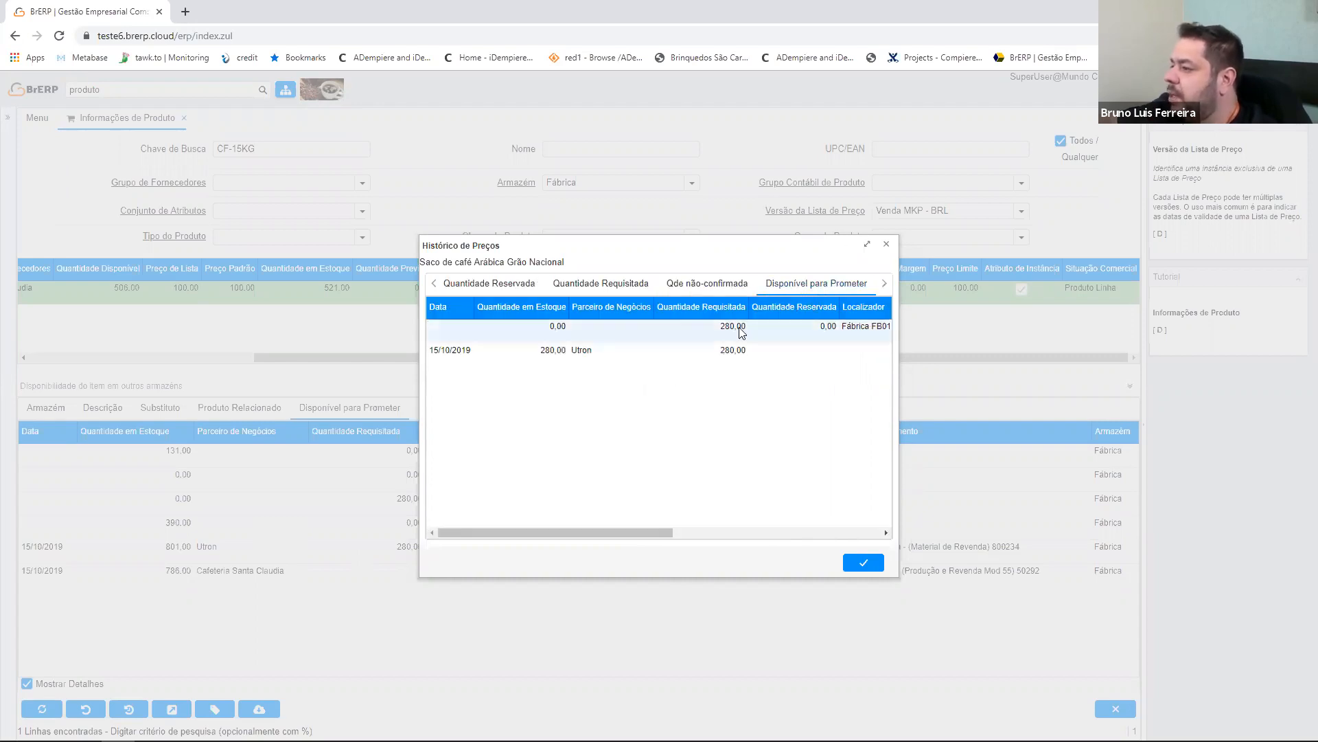
left_click(868, 246)
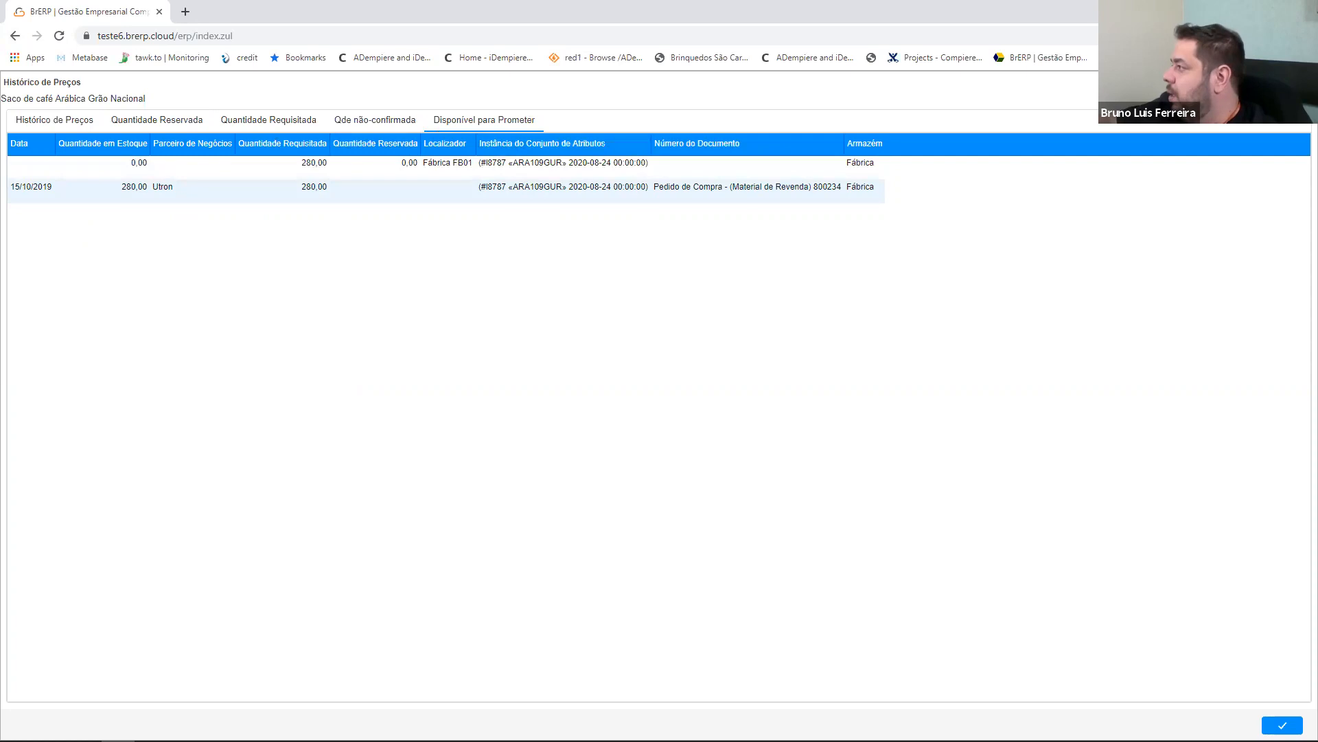
key("Escape")
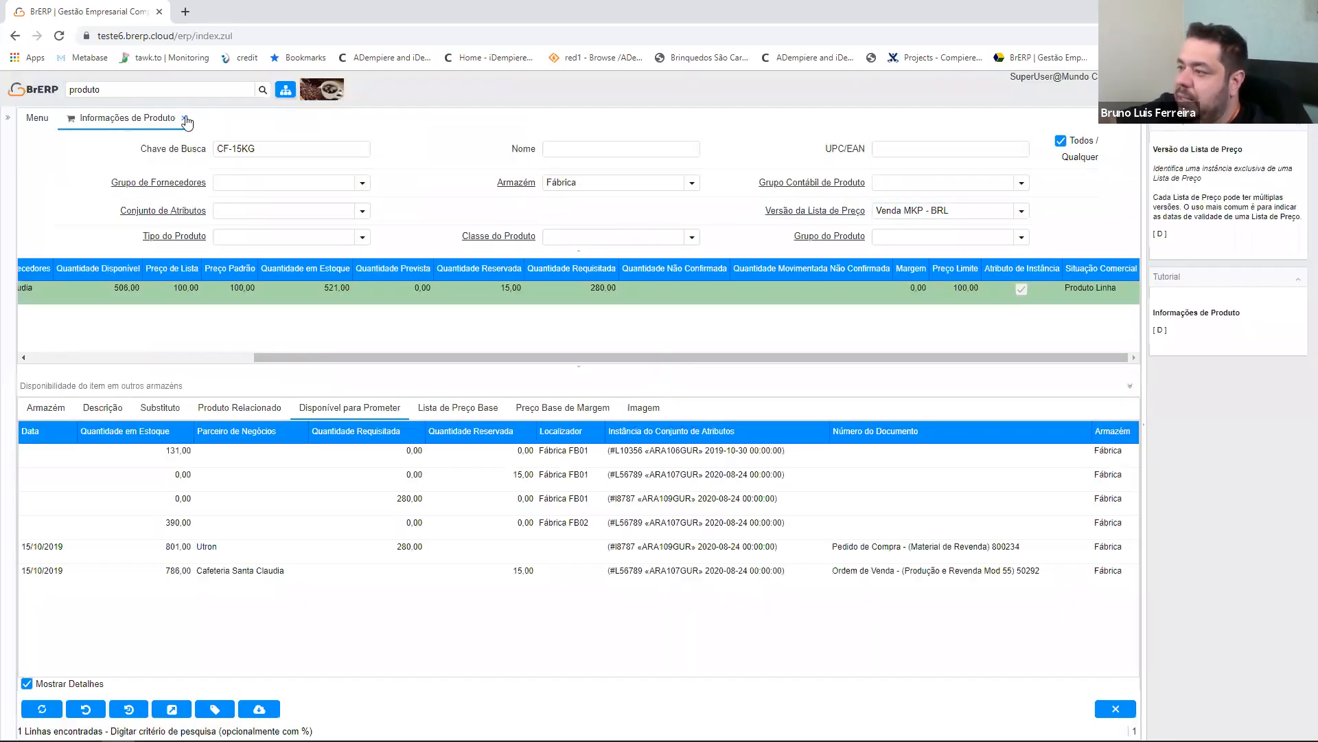
key("Escape")
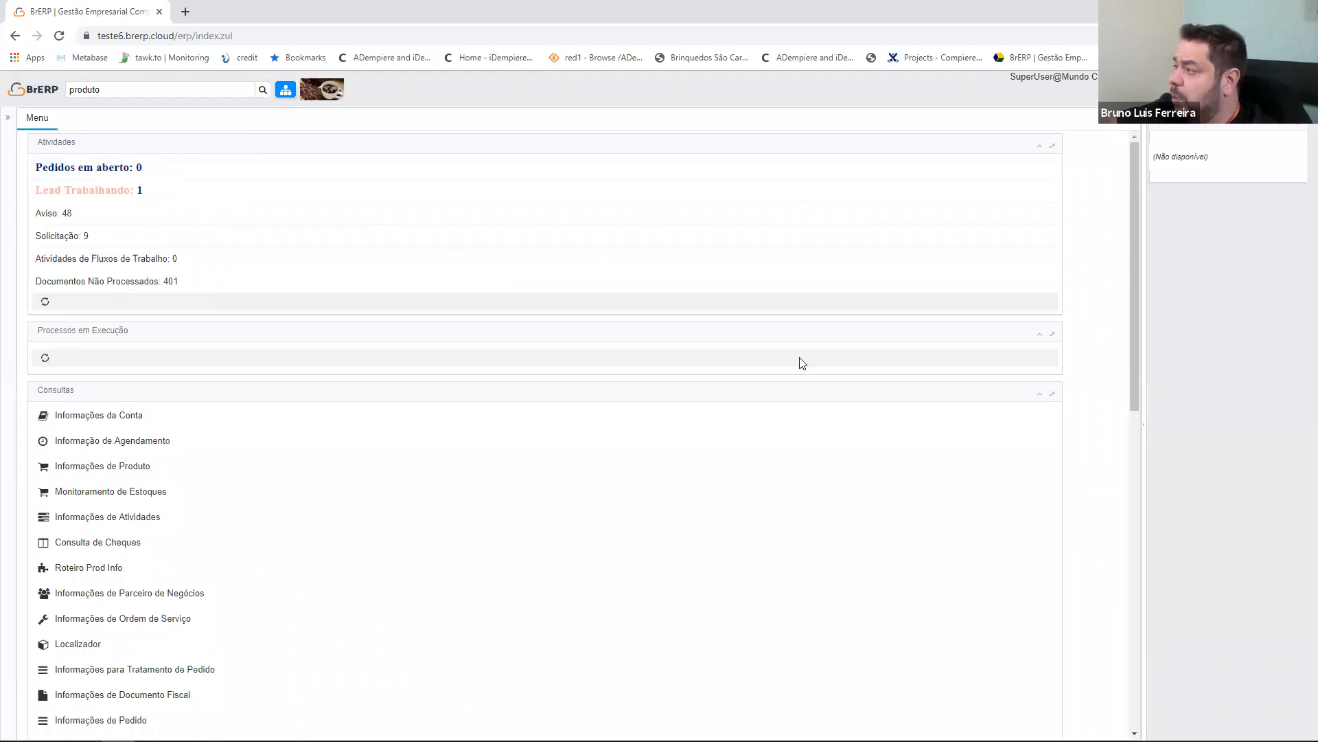